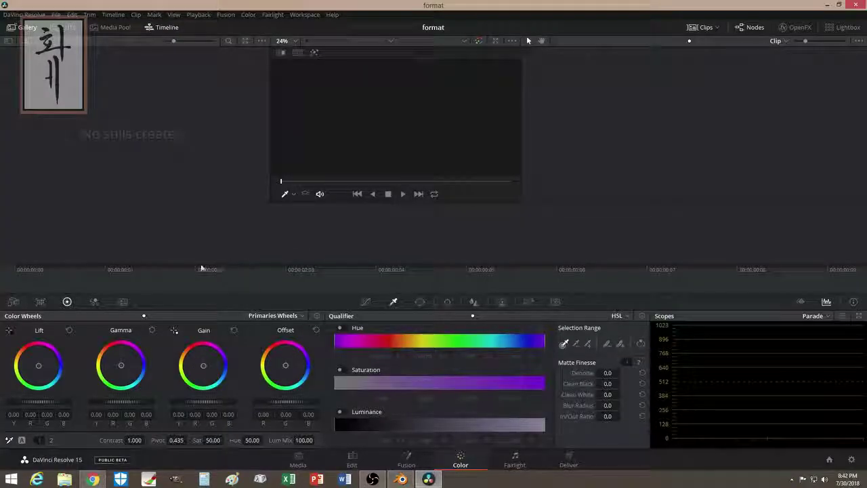
- On the Media page, browse Media Storage from the C: drive to the user's Desktop folder
left_click(299, 460)
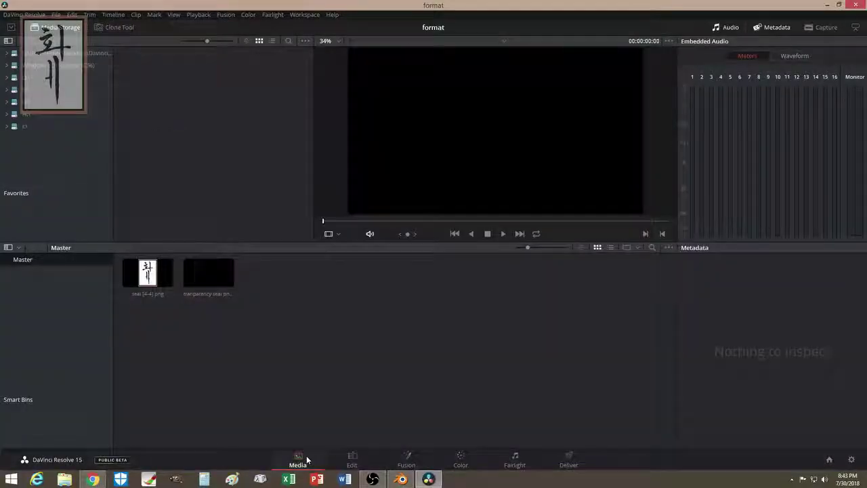
left_click(40, 68)
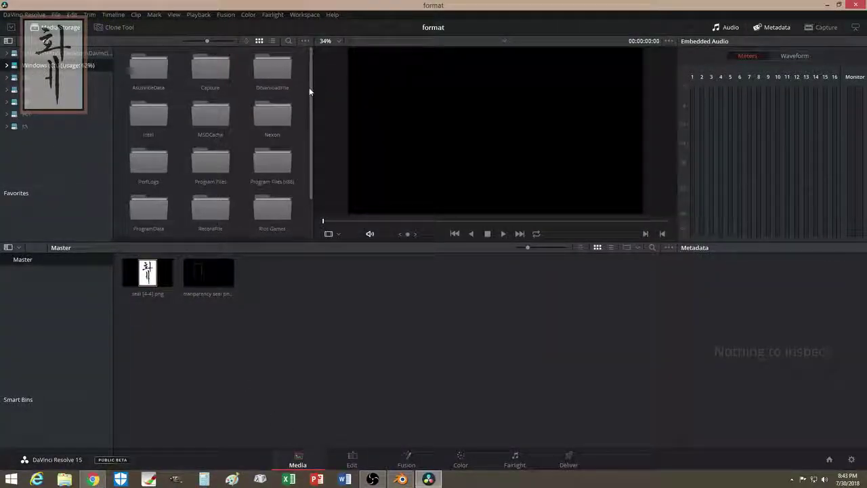
scroll(311, 120, "down", 3)
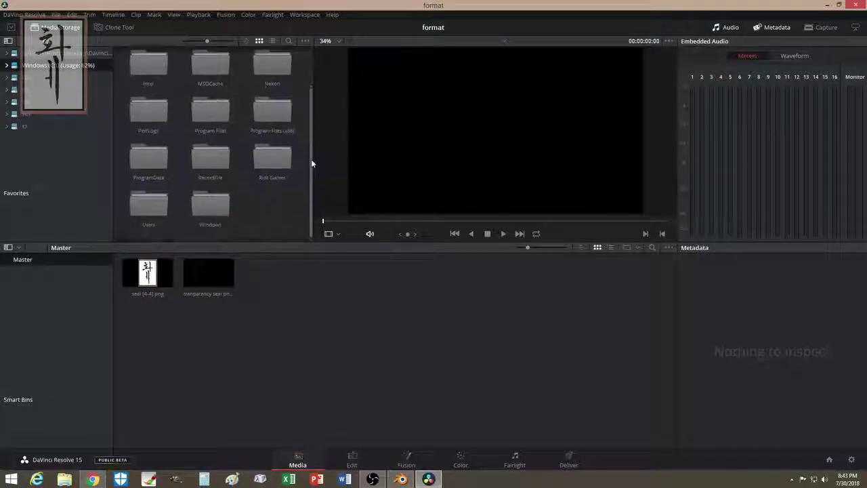
double_click(161, 211)
double_click(277, 76)
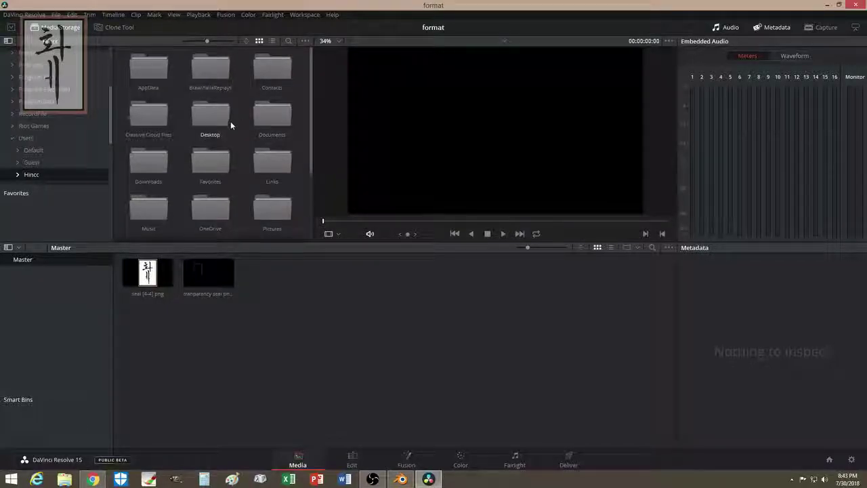
double_click(213, 115)
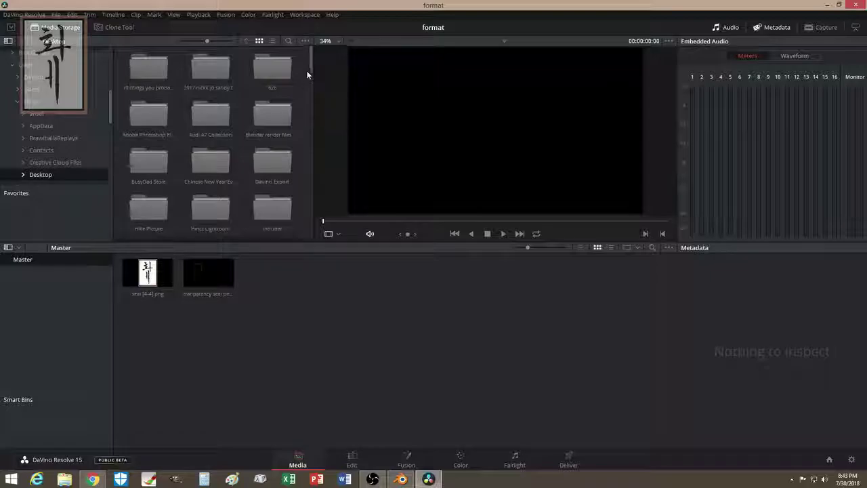
- Add b[1-1].png, c[2-2].png, obs vid.mp4 and the Spring Festival clip to the Master pool, then go to Edit
left_click_drag(311, 68, 307, 230)
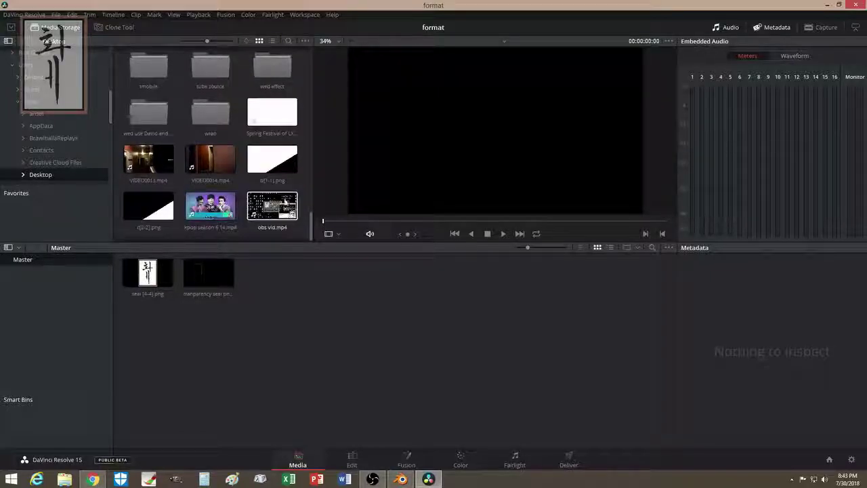
left_click_drag(269, 166, 281, 275)
left_click_drag(148, 206, 347, 295)
left_click_drag(271, 206, 420, 293)
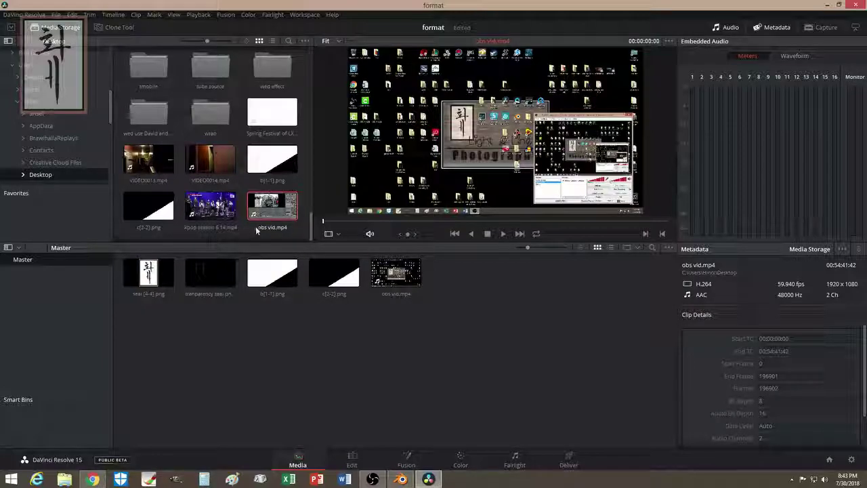
left_click_drag(271, 115, 460, 288)
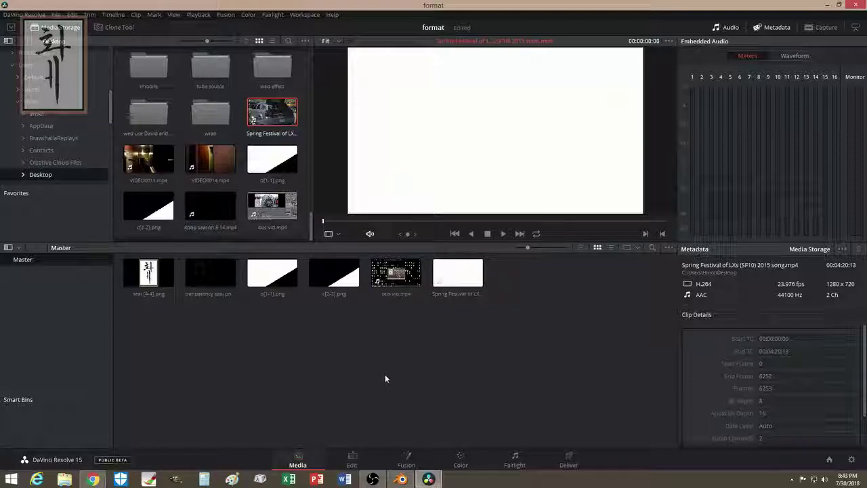
left_click(351, 458)
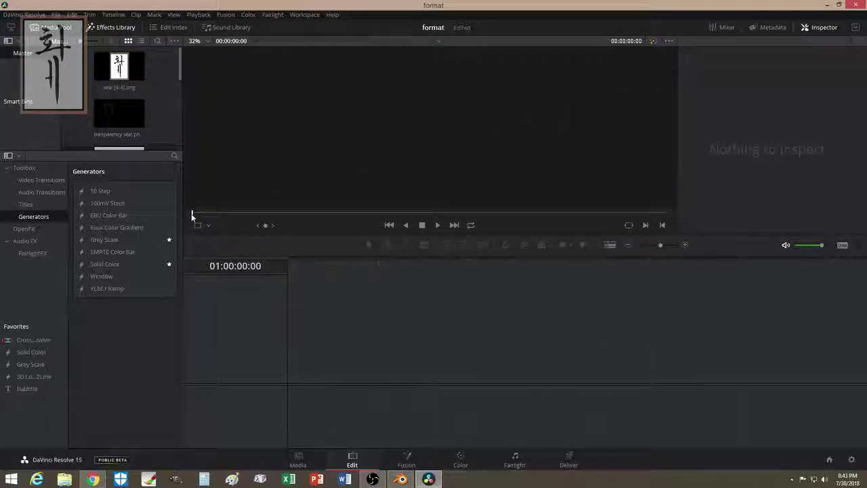
- Place the Spring Festival clip on a new timeline and zoom in so it appears wider
left_click_drag(180, 73, 179, 147)
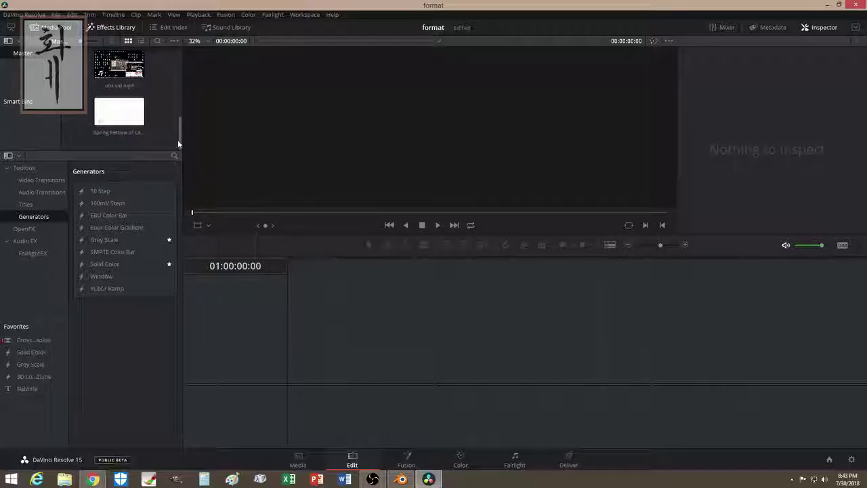
left_click_drag(119, 112, 316, 407)
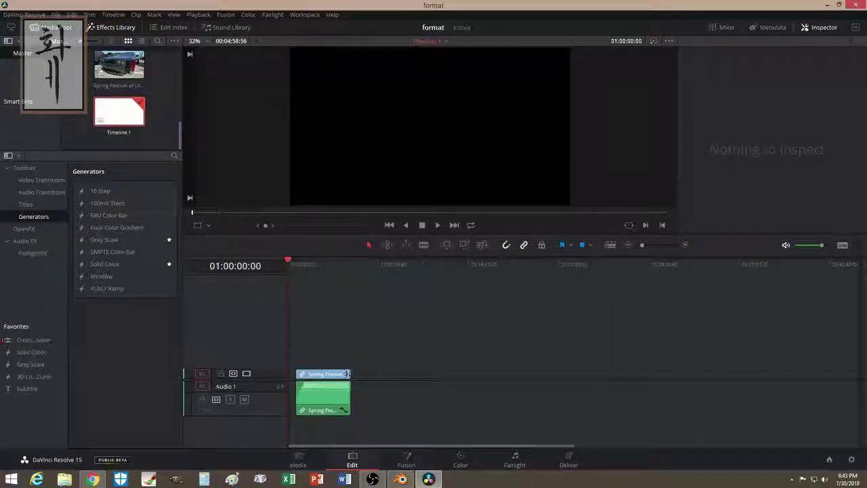
left_click_drag(285, 254, 303, 269)
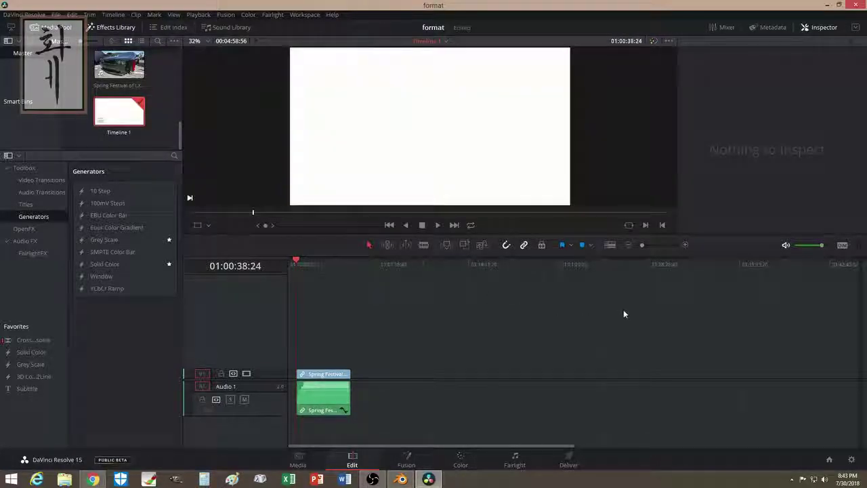
left_click_drag(643, 245, 648, 245)
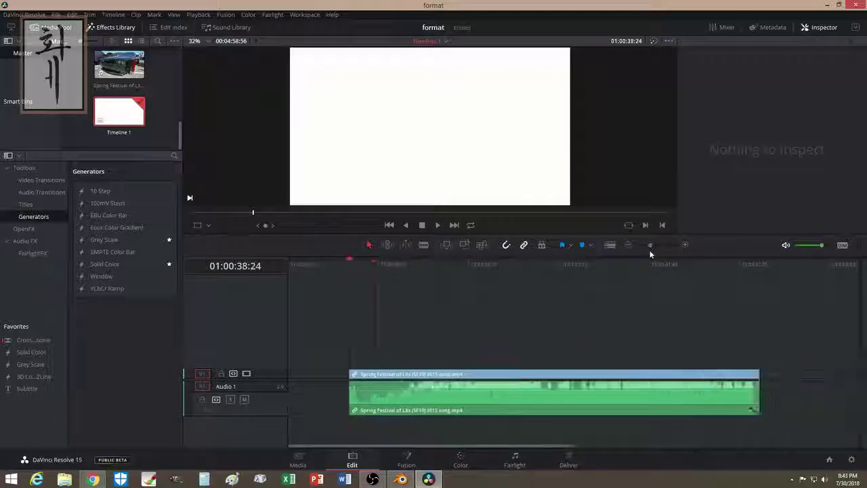
- Unlink and delete the clip's audio, then move the video to the timeline start
right_click(353, 389)
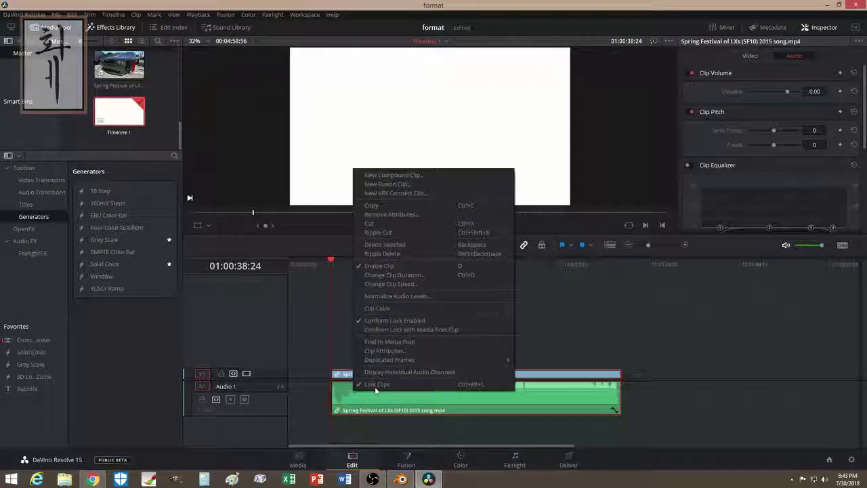
left_click(378, 383)
left_click(373, 397)
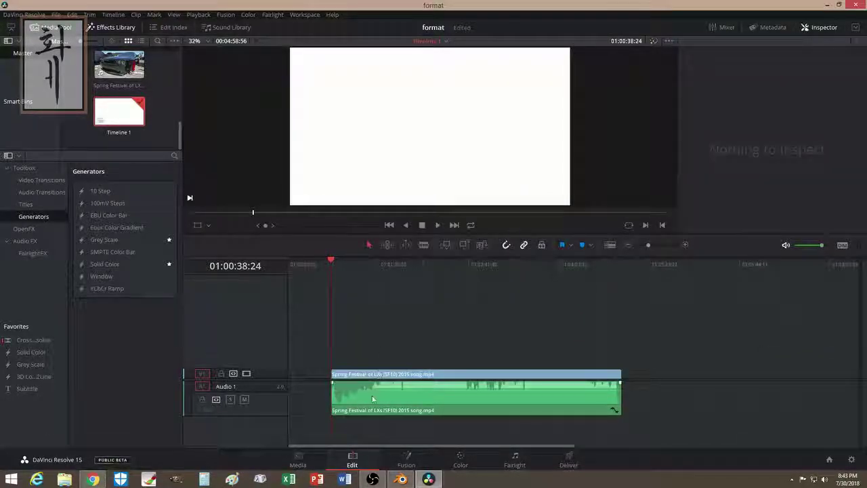
key("Delete")
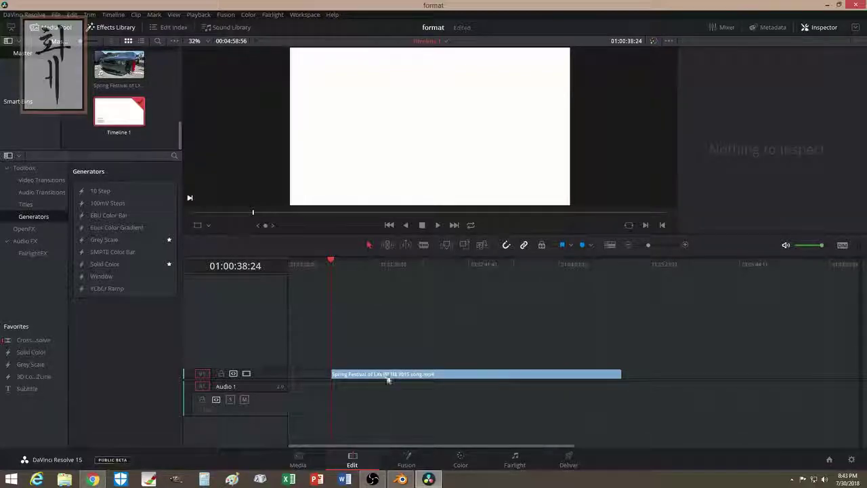
left_click_drag(389, 380, 357, 380)
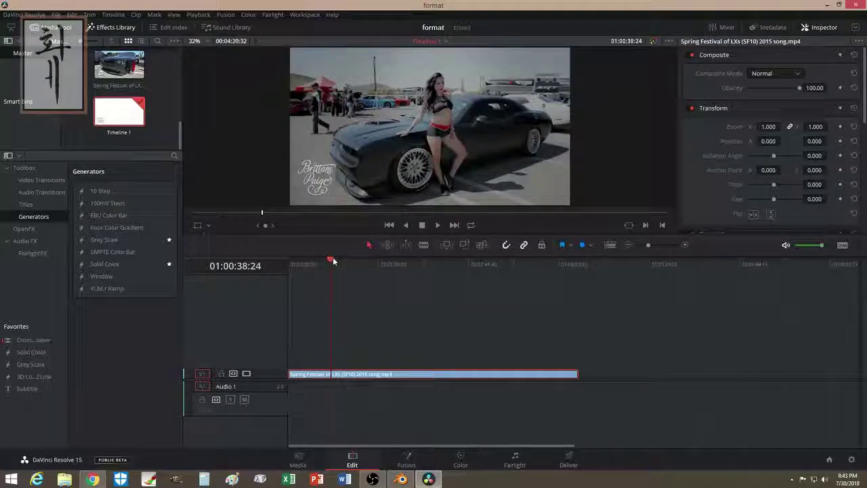
- Cut the car-show clip at 01:00:48:54 and move the second piece onto V2, overlapping the first
left_click_drag(333, 257, 342, 260)
left_click(423, 245)
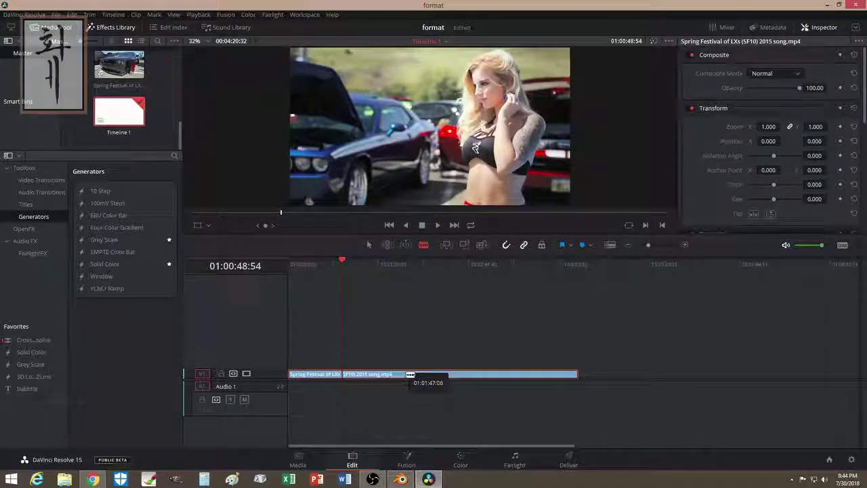
left_click(399, 374)
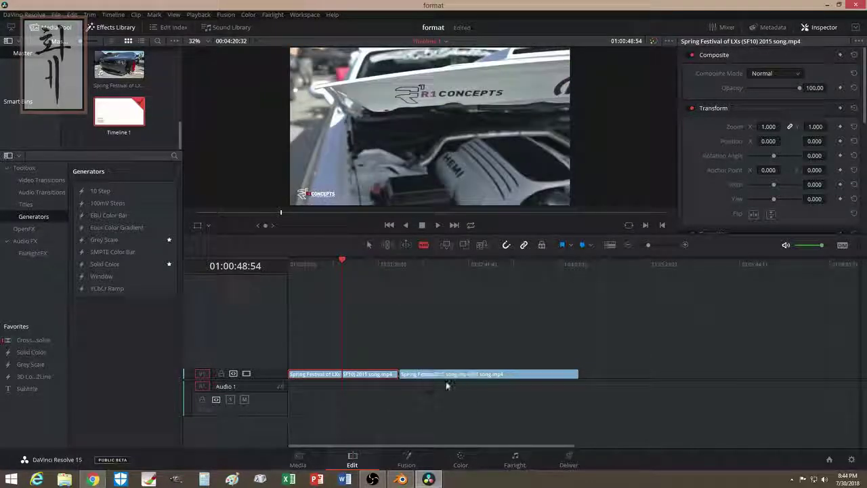
key("a")
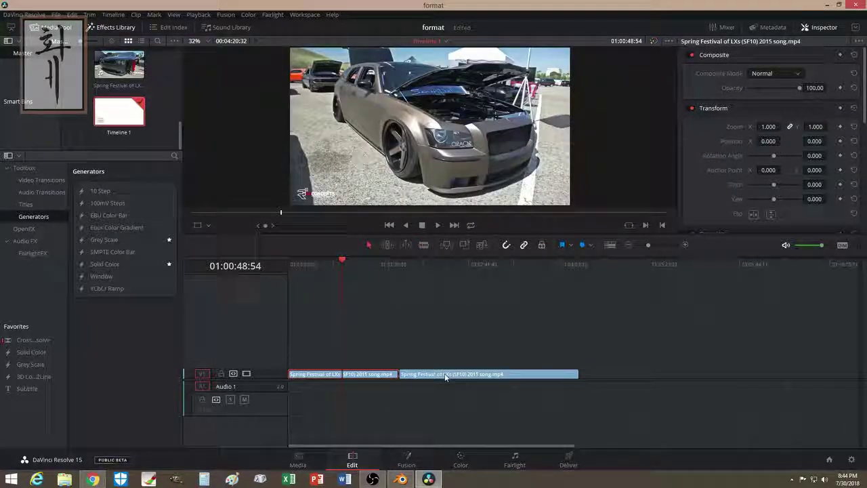
left_click_drag(445, 375, 382, 360)
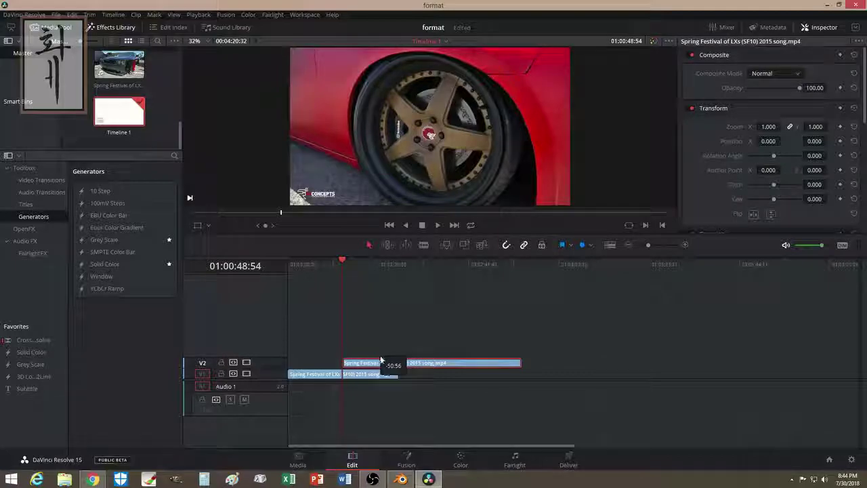
left_click_drag(381, 361, 379, 365)
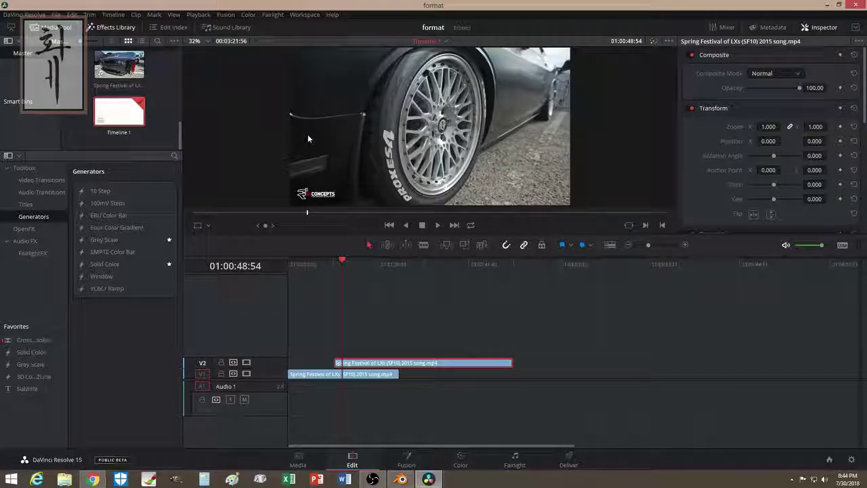
left_click(328, 374)
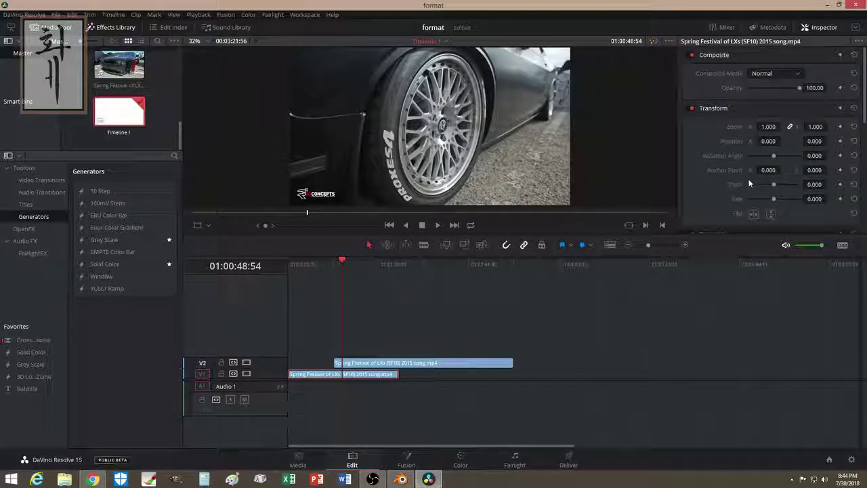
- Shift the V1 clip's image left and nudge the V2 clip along the timeline
left_click_drag(765, 141, 725, 141)
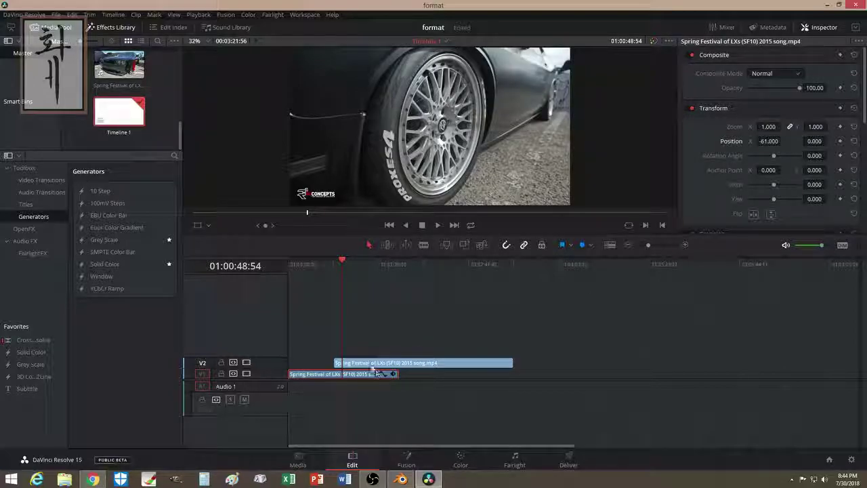
left_click_drag(374, 366, 393, 366)
left_click(343, 376)
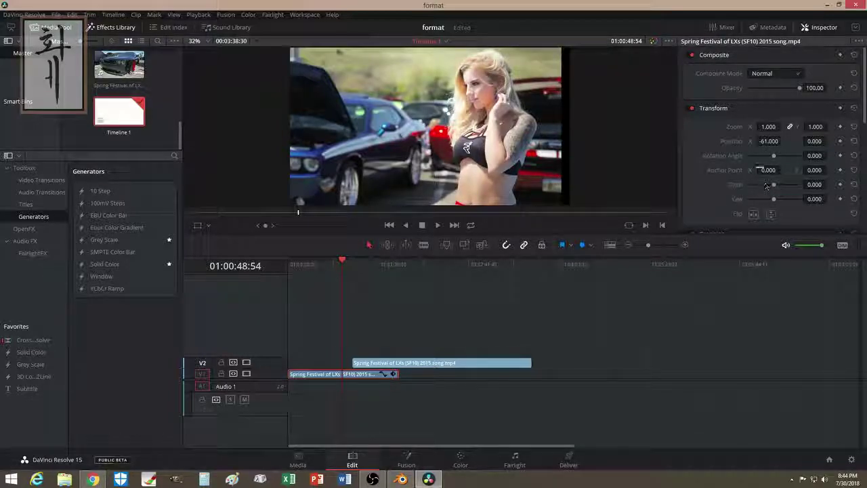
left_click_drag(762, 141, 771, 168)
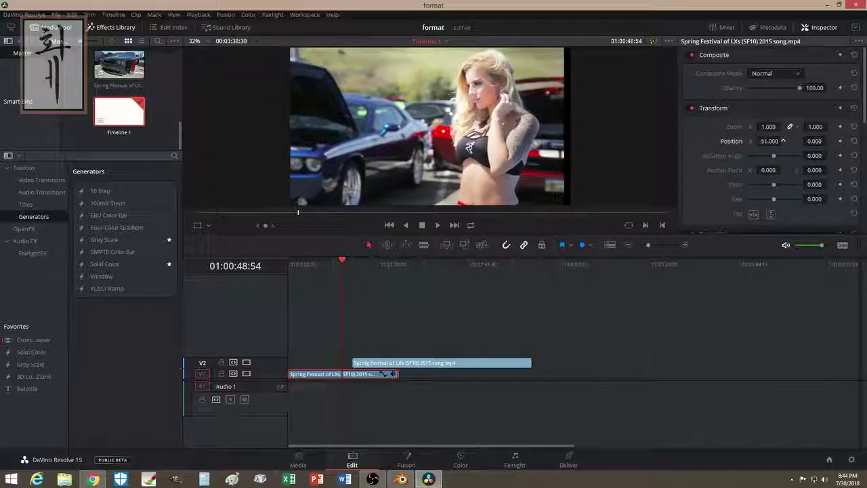
- Give the woman clip Crop Left 1085.2 and Position X -1065, and nudge the V2 clip earlier
scroll(771, 168, "down", 4)
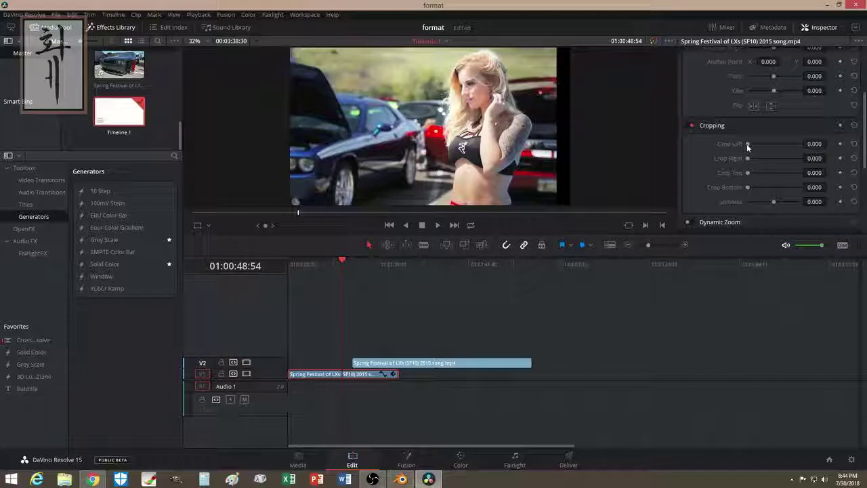
left_click_drag(747, 144, 777, 145)
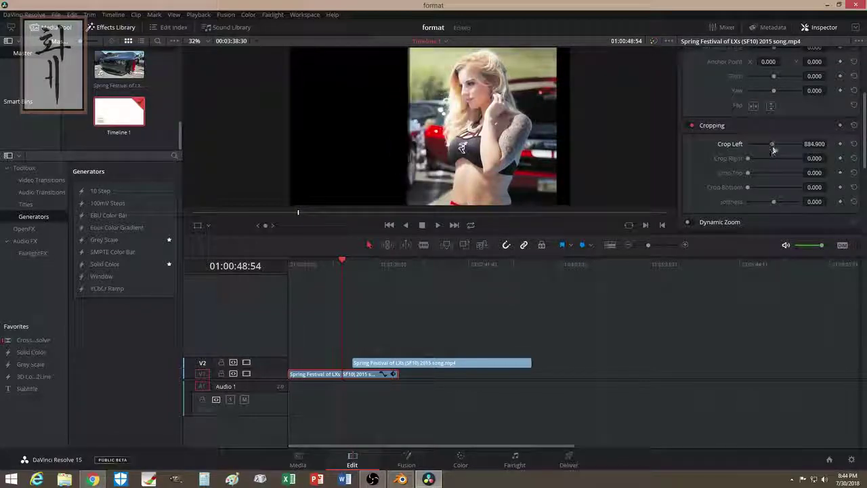
scroll(757, 162, "up", 1)
scroll(757, 157, "up", 2)
scroll(756, 153, "up", 1)
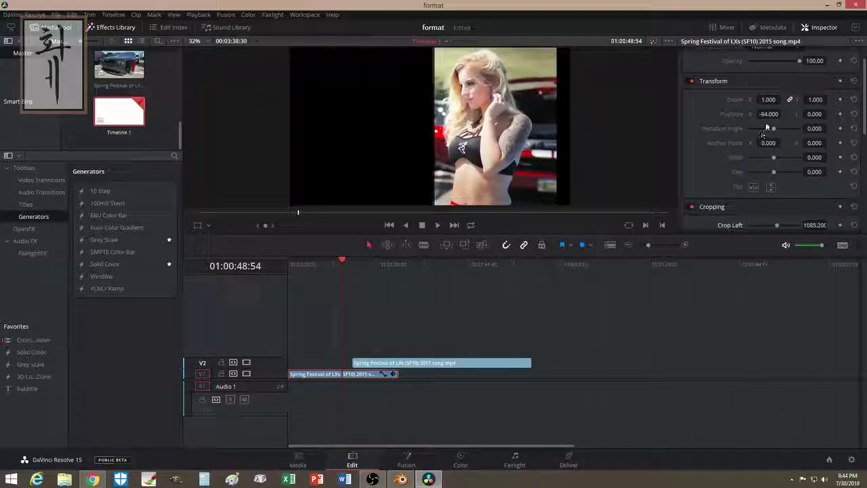
left_click_drag(770, 113, 783, 114)
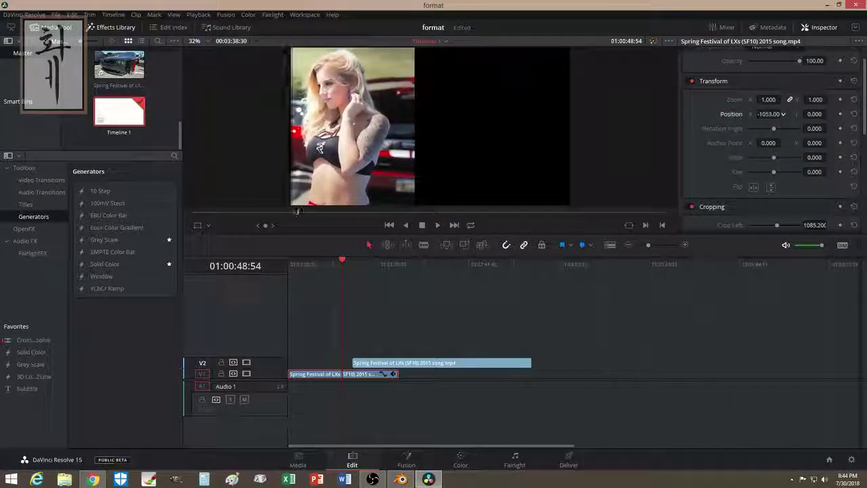
left_click_drag(782, 113, 779, 114)
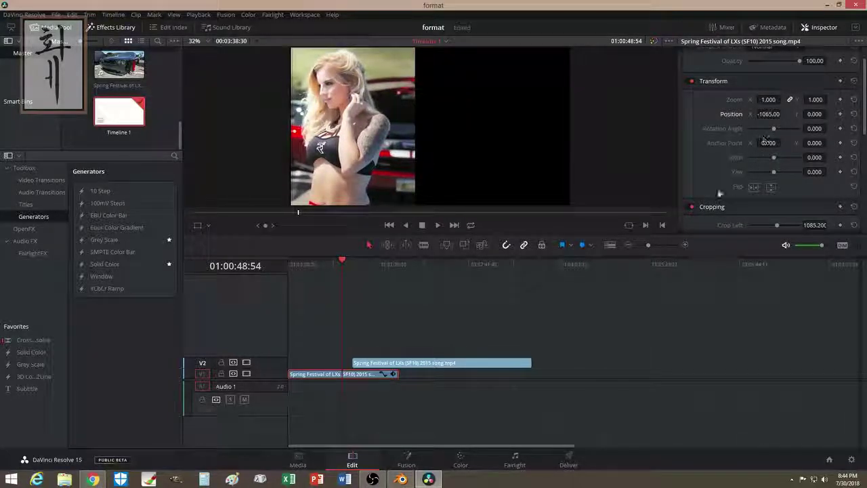
left_click_drag(402, 362, 396, 366)
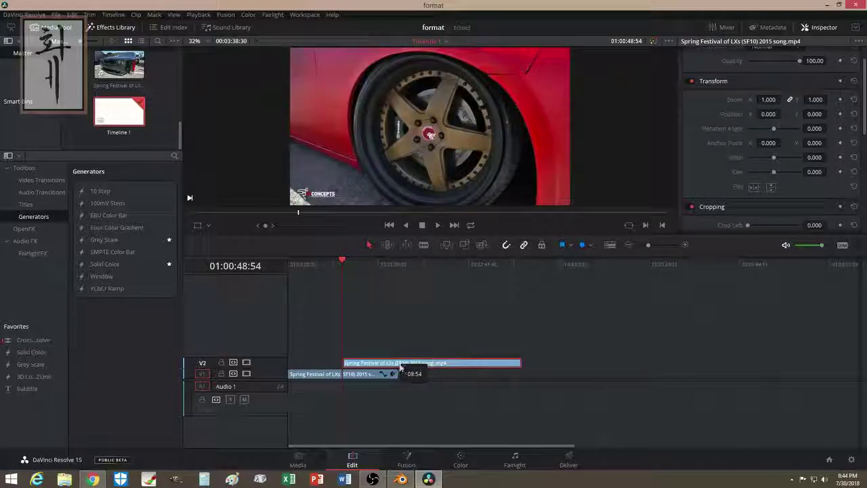
- Crop the wheel clip's left to about 450 and set its Position X to about 409
left_click_drag(396, 366, 400, 371)
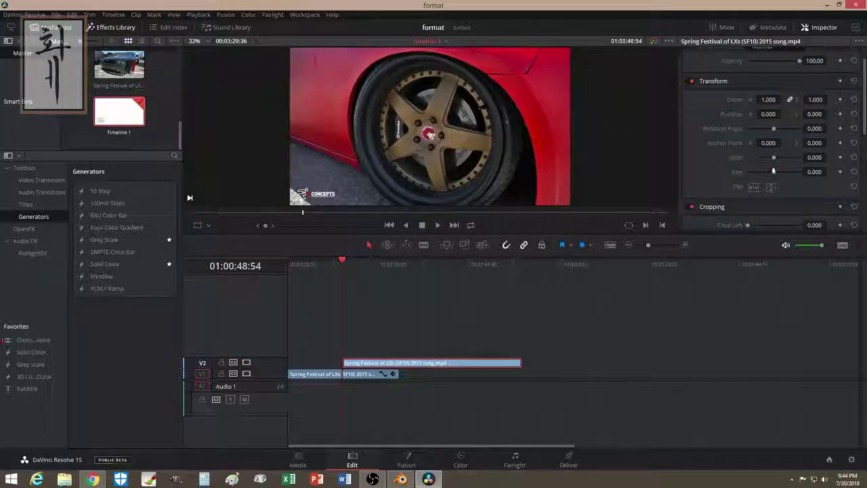
scroll(759, 163, "down", 2)
mouse_move(748, 171)
left_mouse_down()
mouse_move(759, 173)
mouse_move(761, 202)
mouse_move(757, 195)
left_mouse_up()
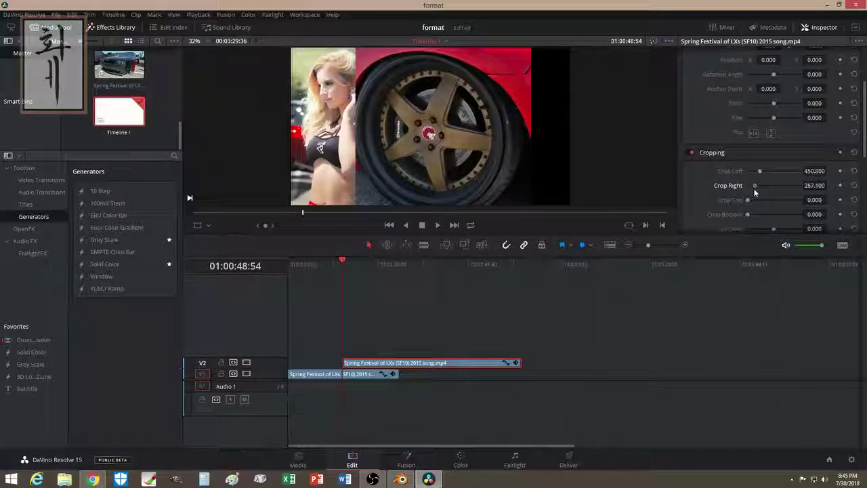
scroll(766, 135, "up", 2)
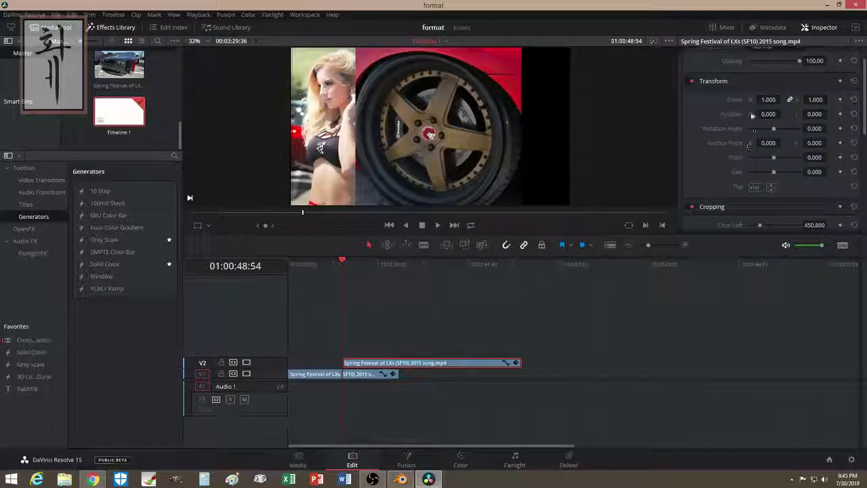
mouse_move(754, 119)
left_mouse_down()
mouse_move(806, 118)
mouse_move(756, 114)
left_mouse_up()
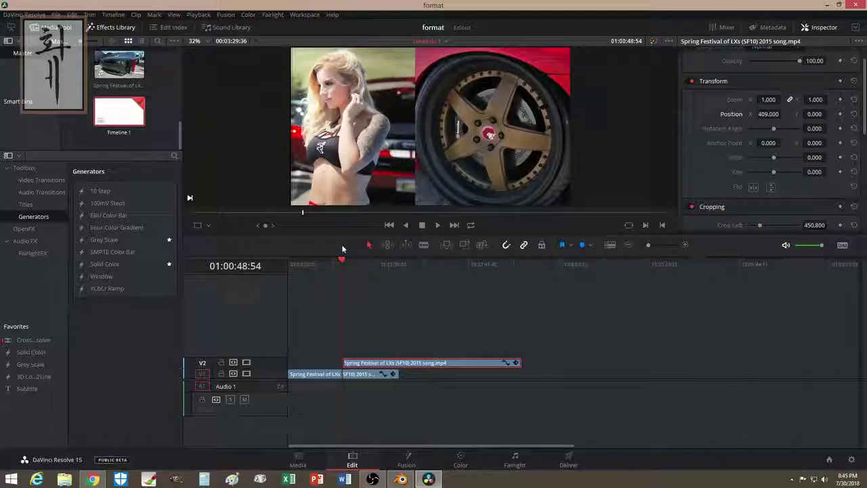
- Preview the side-by-side split screen on the timeline, then switch to Blender
left_click(349, 295)
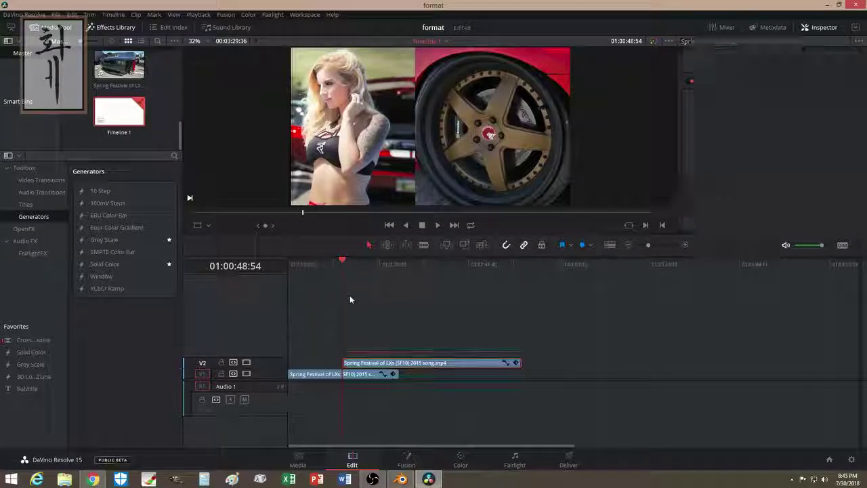
left_click_drag(348, 263, 353, 263)
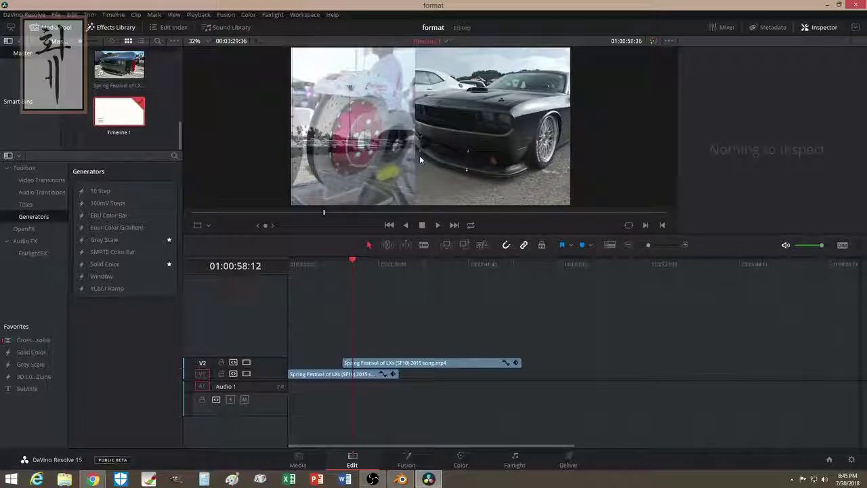
left_click(401, 479)
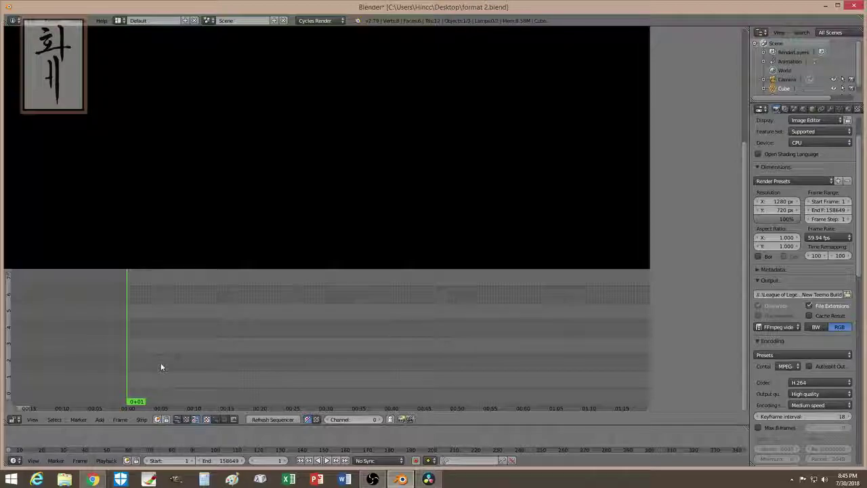
- Add Spring Festival of LXs (SF10) 2015 song.mp4 from the Desktop as a movie strip
left_click(98, 419)
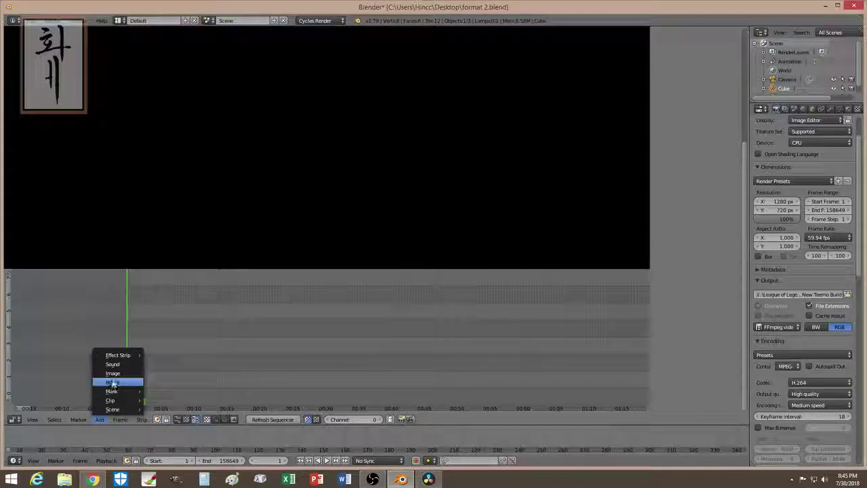
left_click(109, 383)
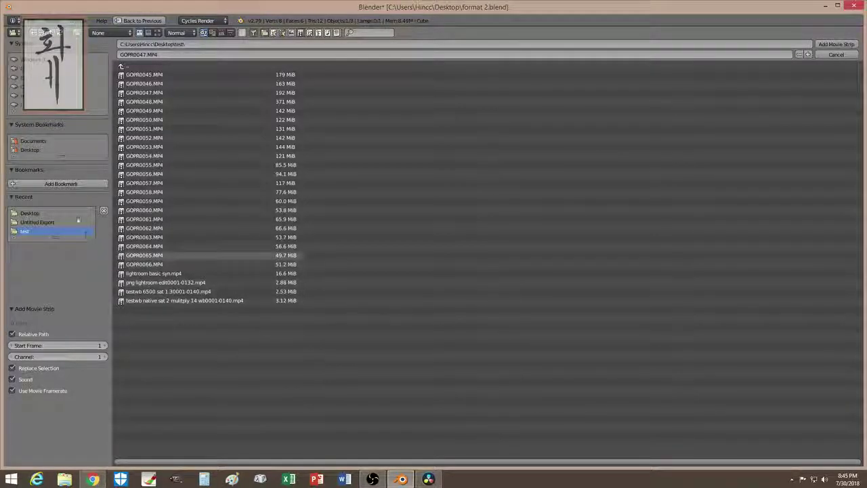
left_click(30, 153)
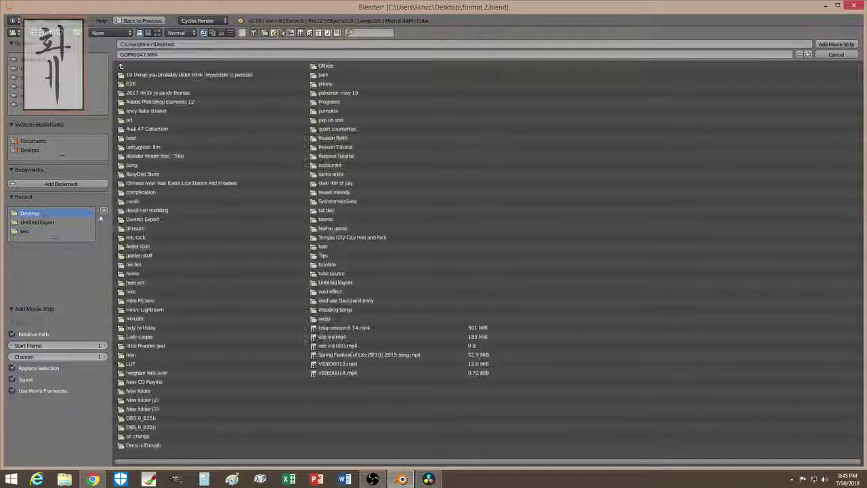
left_click(348, 355)
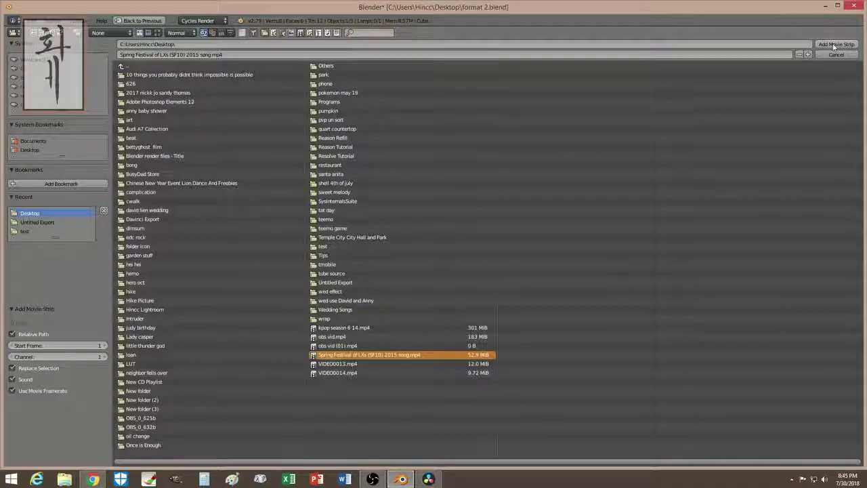
left_click(836, 44)
left_click(213, 379)
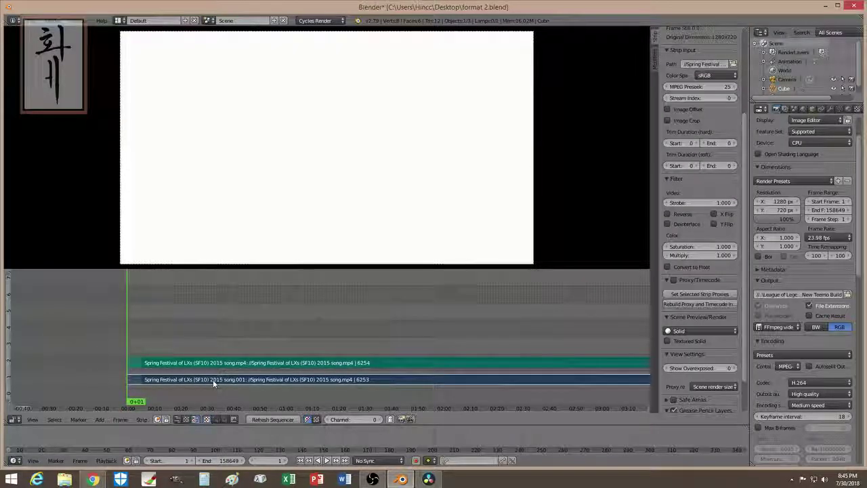
- Delete the Spring Festival clip's sound strip from the sequencer
left_click(213, 379)
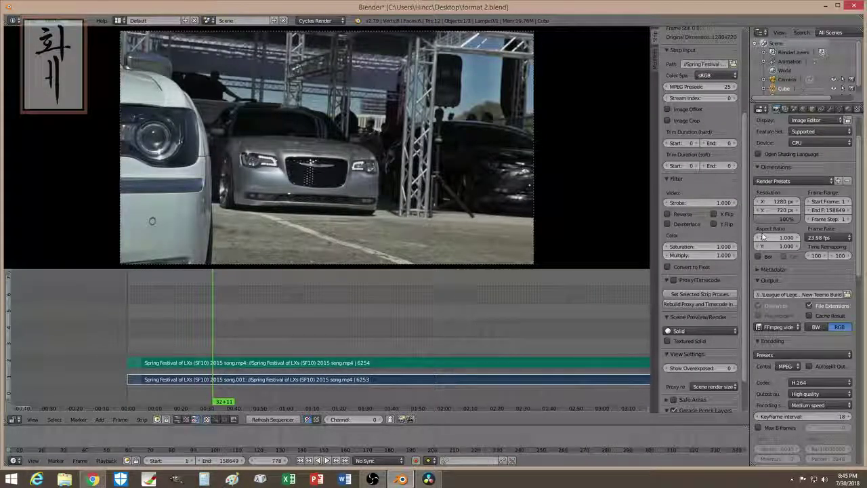
scroll(696, 80, "up", 5)
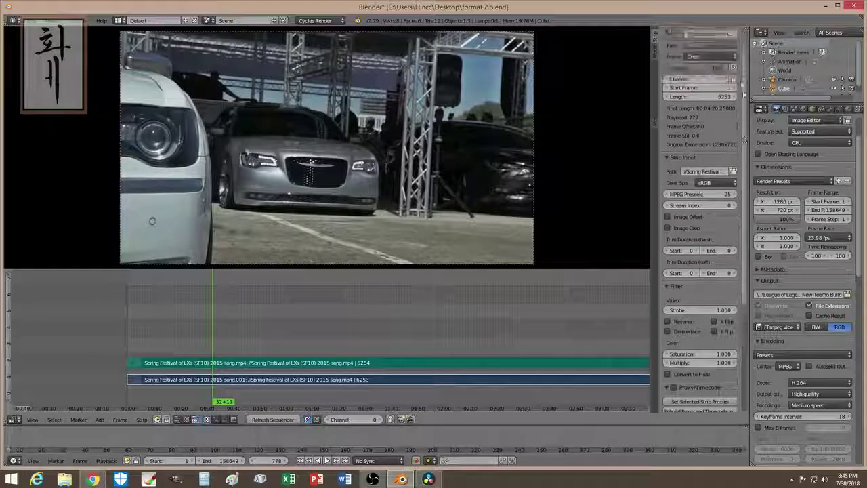
left_click(248, 363)
right_click(247, 363)
key("x")
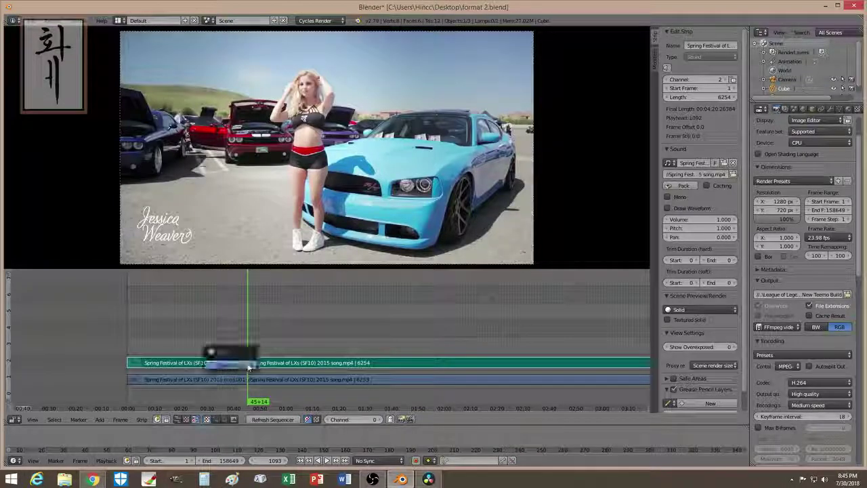
left_click(248, 366)
- Cut the movie strip at frame 1109 and move the second half to channel 2, overlapping the first
left_click(249, 379)
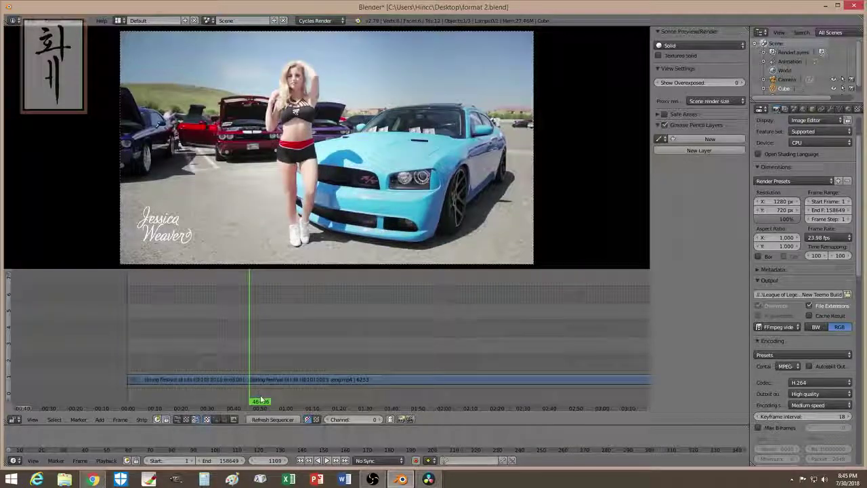
right_click(258, 380)
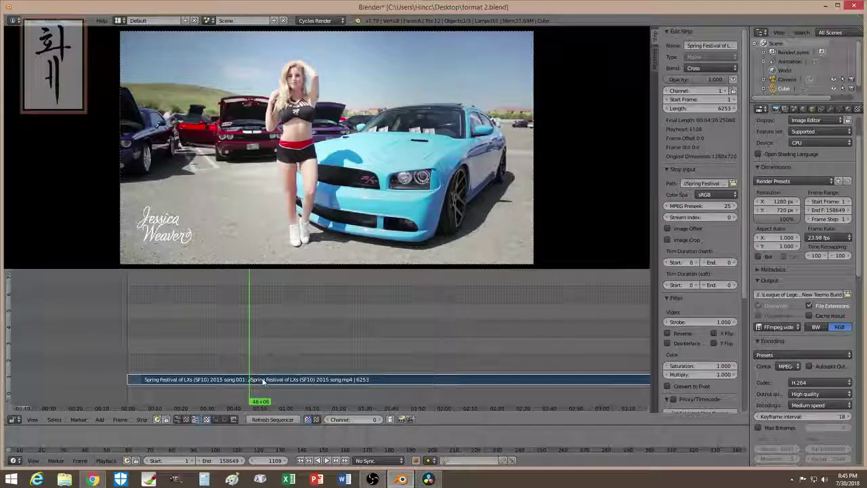
key("k")
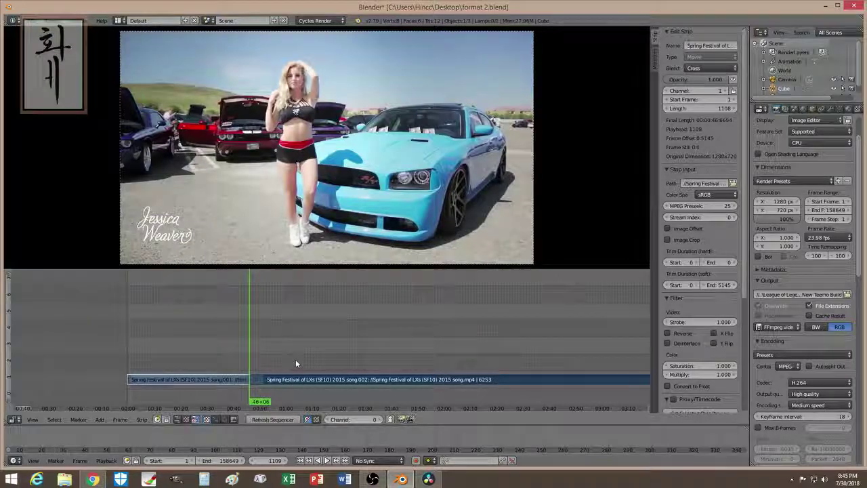
left_click(295, 359)
left_click(292, 369)
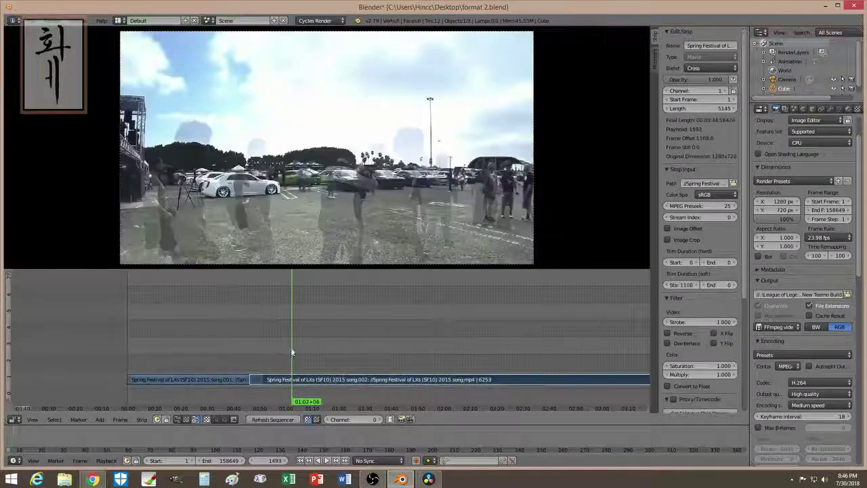
right_click(288, 379)
key("g")
left_click_drag(277, 362, 206, 364)
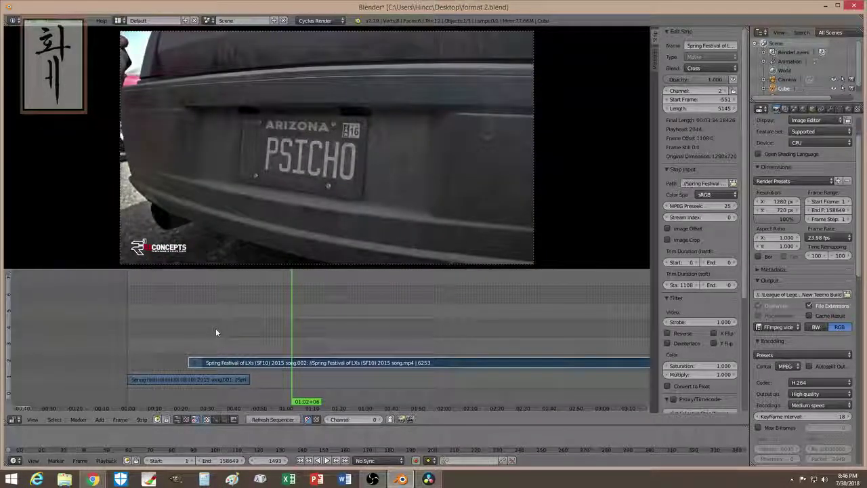
left_click(216, 332)
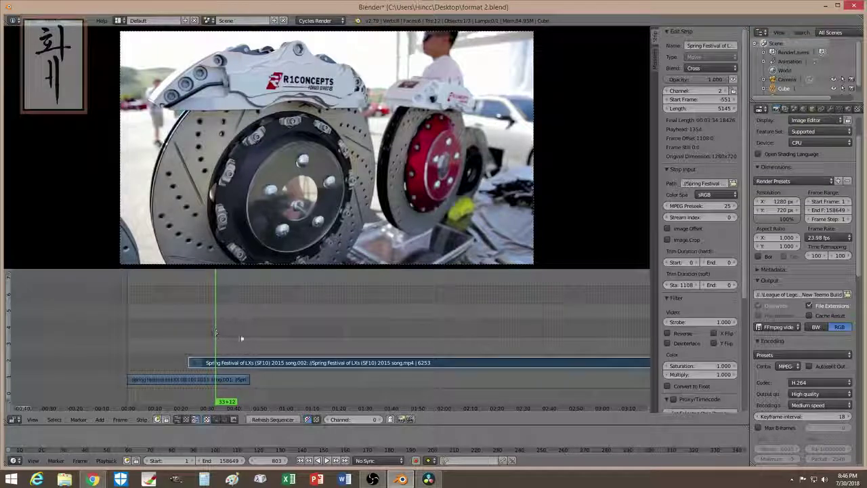
- Try cropping the strip's top to 9 and its left side, disable the crop, then bring up Paint
left_click(680, 240)
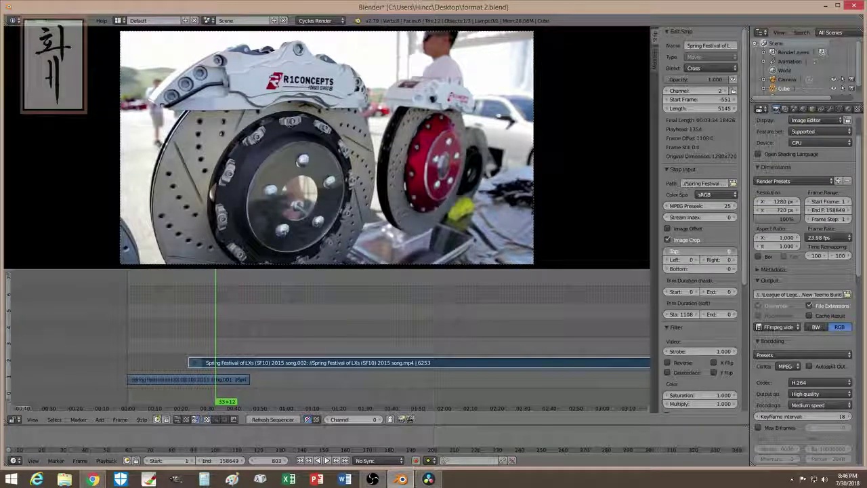
left_click_drag(683, 252, 671, 255)
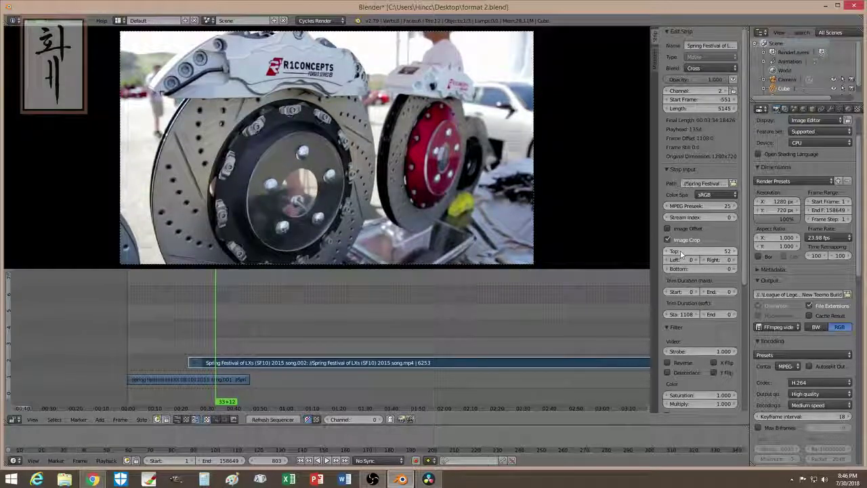
left_click_drag(671, 255, 691, 263)
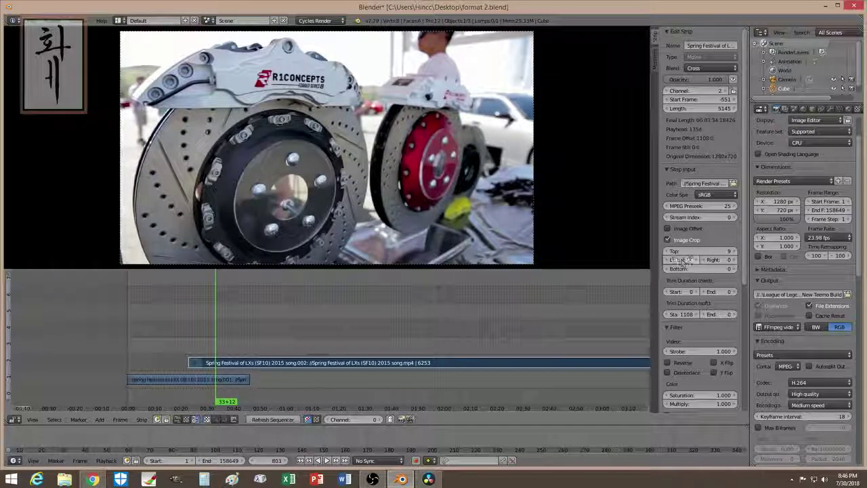
left_click_drag(691, 262, 710, 262)
left_click(668, 241)
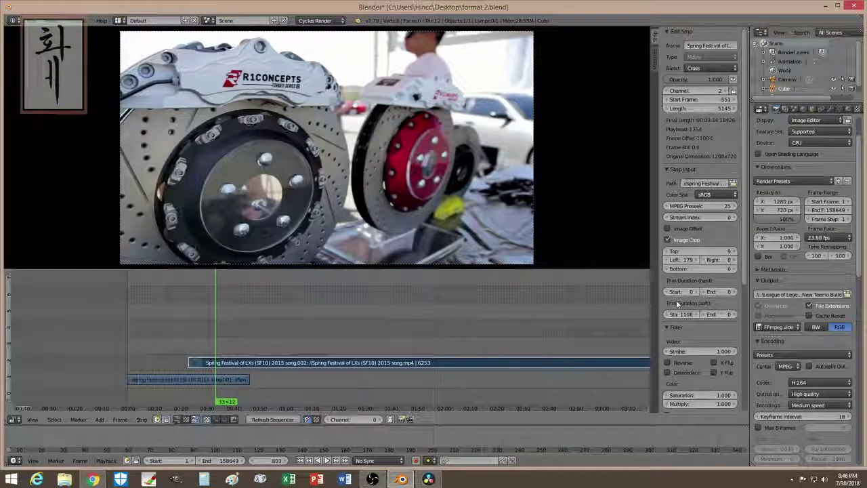
left_click(667, 239)
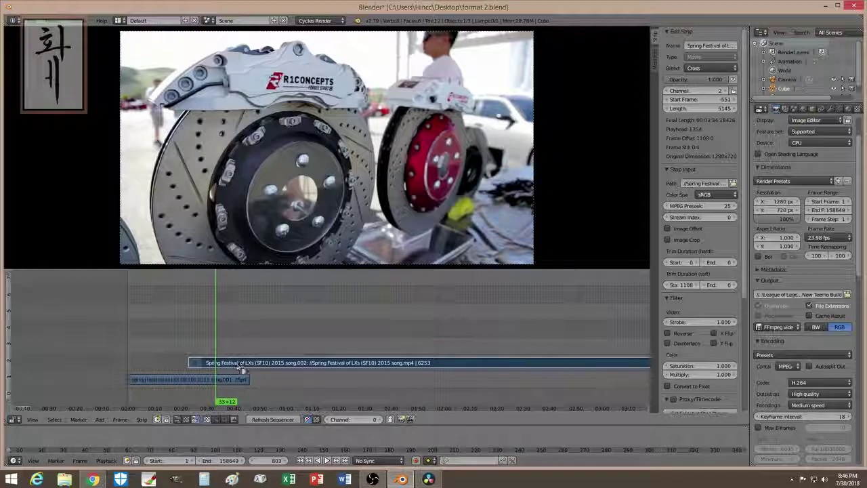
left_click(231, 479)
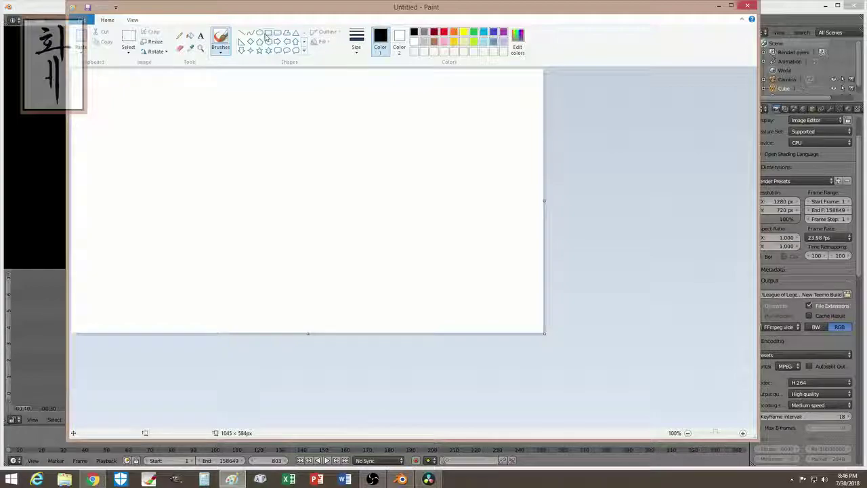
- Draw a vertical line down the canvas and fill the right side solid black
left_click(242, 33)
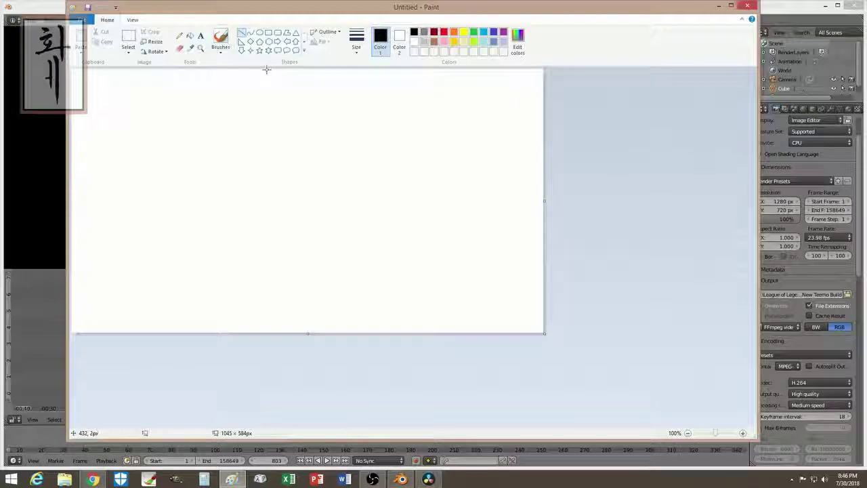
left_click_drag(266, 70, 268, 343)
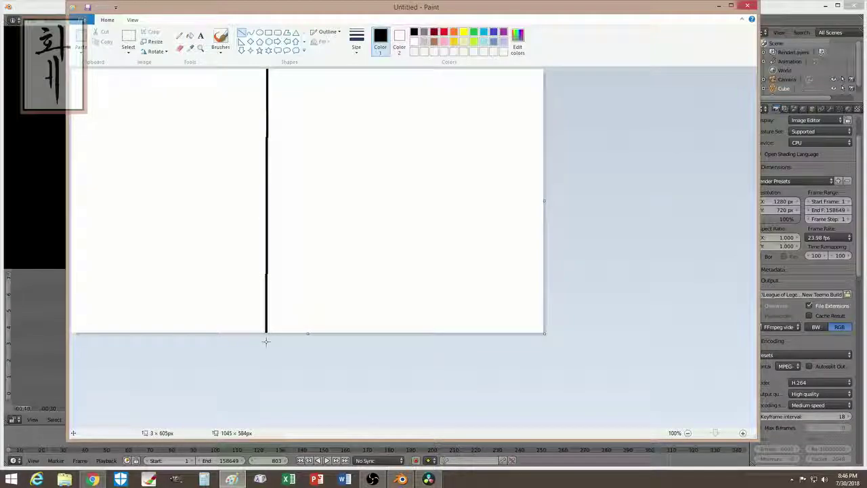
left_click(190, 35)
left_click(298, 132)
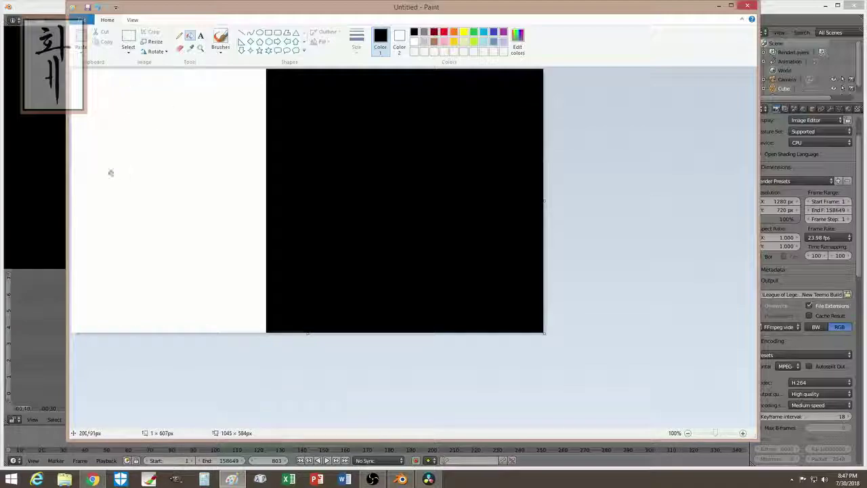
left_click(81, 20)
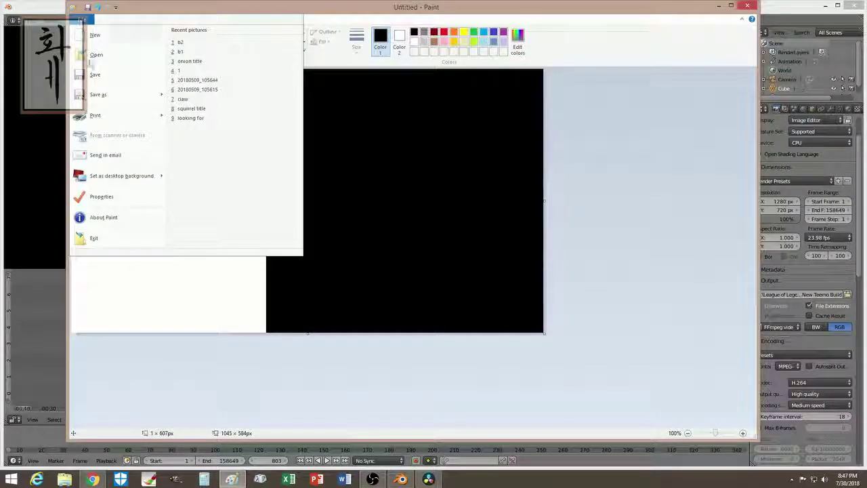
- Save the mask image as s1 on the Desktop
left_click(98, 95)
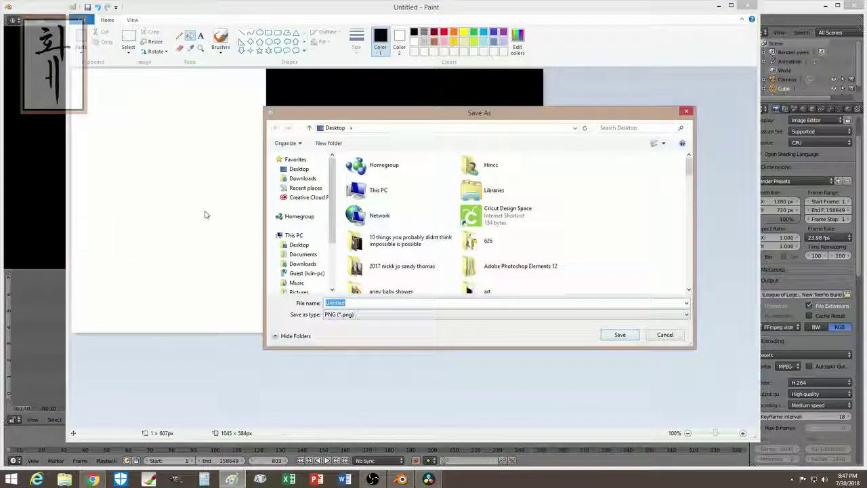
type("s1")
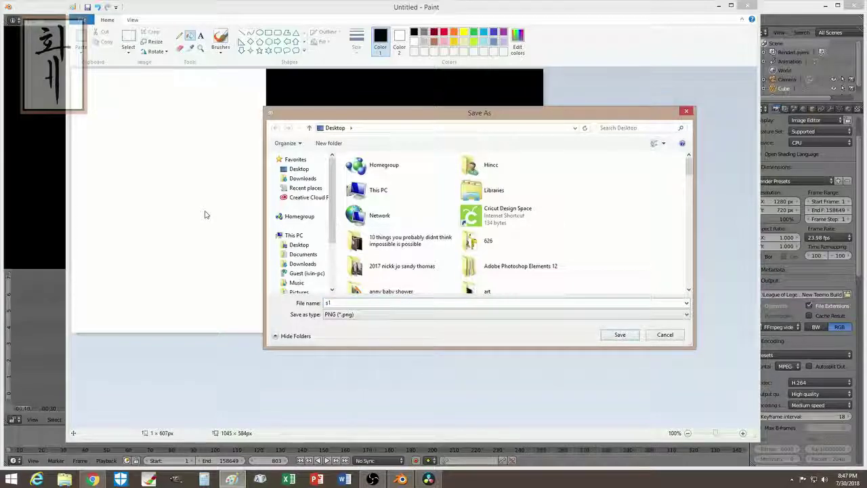
left_click(299, 244)
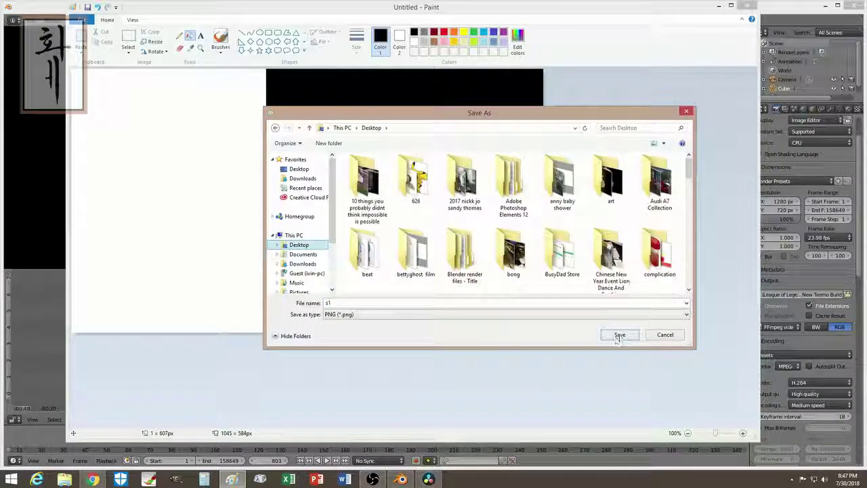
left_click(618, 336)
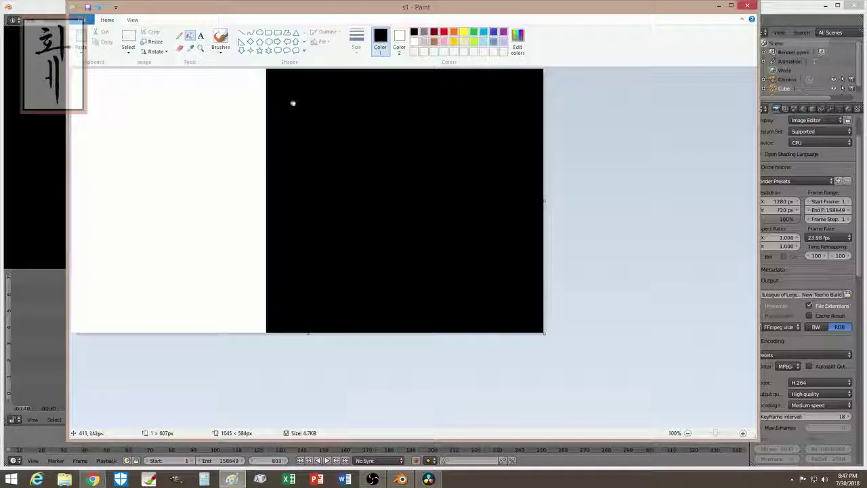
- Invert the mask with the fill bucket to black on the left and white on the right
left_click(434, 42)
left_click(368, 143)
left_click(413, 33)
left_click(263, 92)
left_click(414, 42)
left_click(393, 130)
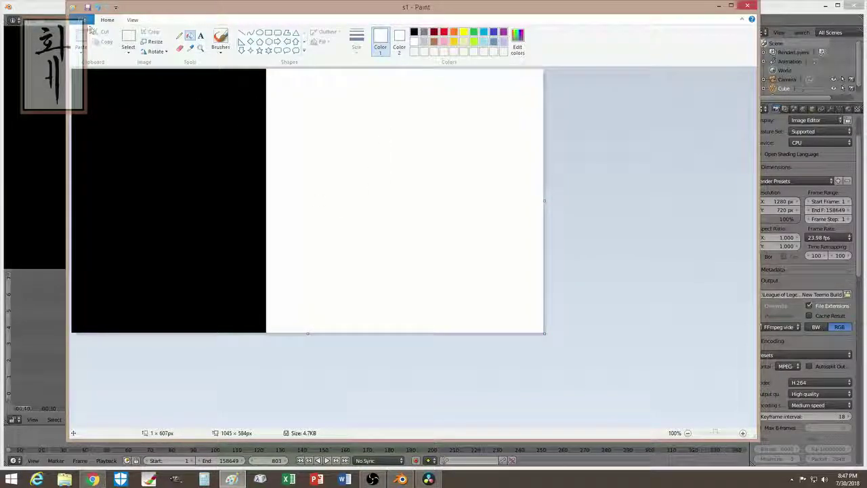
- Save the inverted mask as s2 and close Paint
left_click(80, 19)
left_click(128, 95)
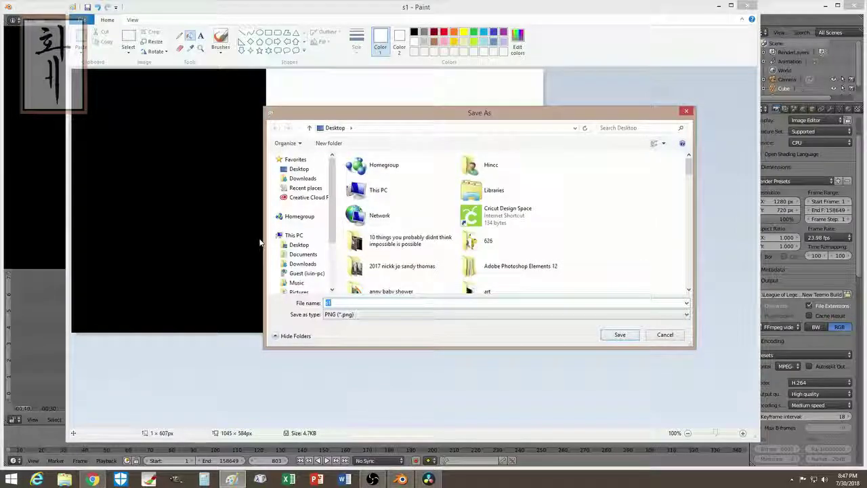
type("s2")
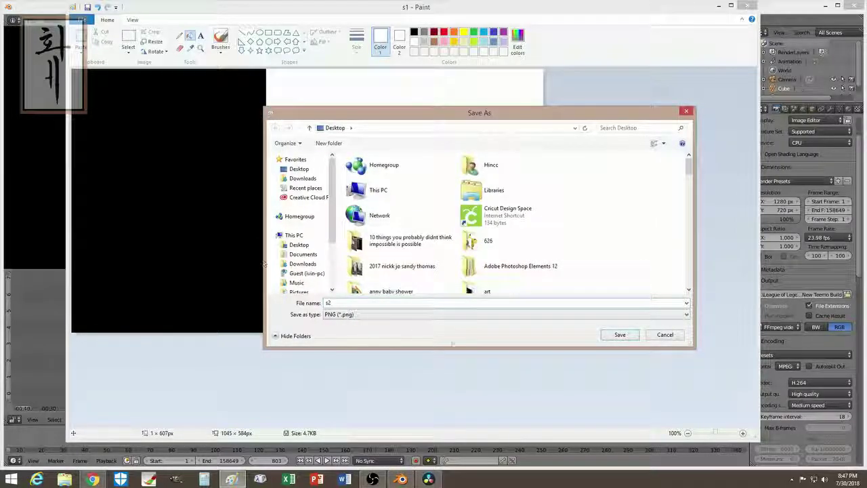
left_click(620, 336)
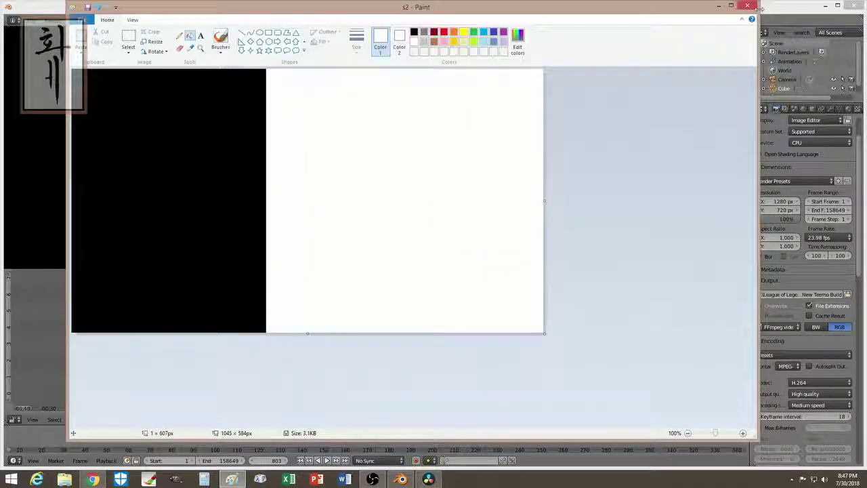
left_click(750, 7)
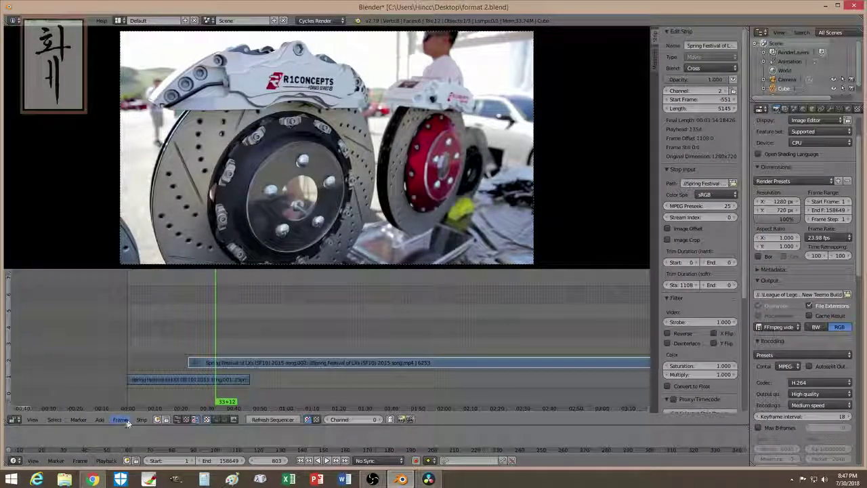
- Add s1.png from the Desktop as an image strip in the sequencer
left_click(98, 420)
left_click(113, 373)
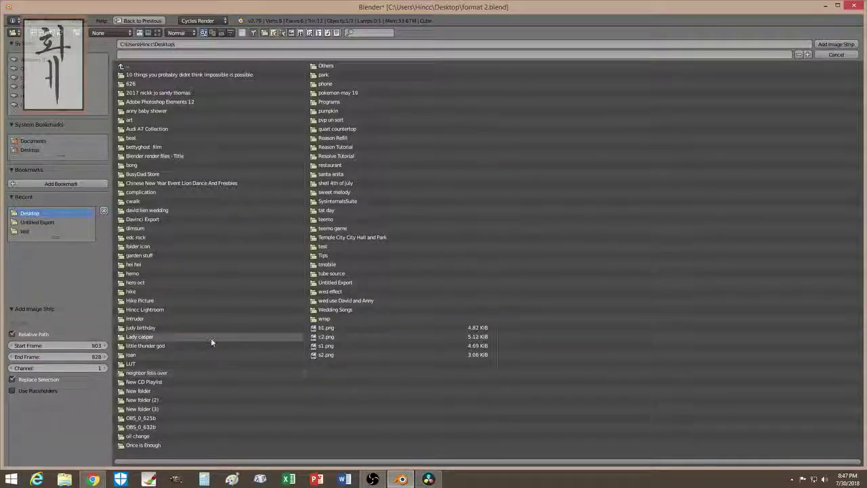
left_click(320, 345)
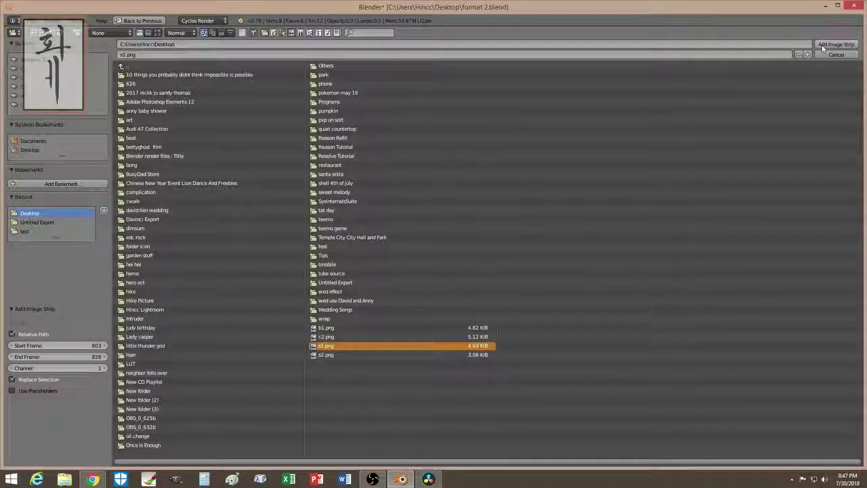
left_click(836, 44)
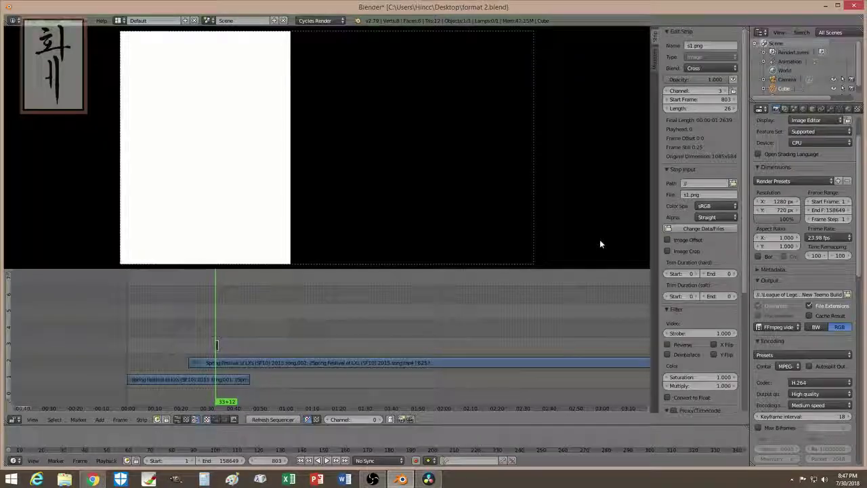
- Add s2.png as a second image strip, then select the s1.png strip
left_click(99, 420)
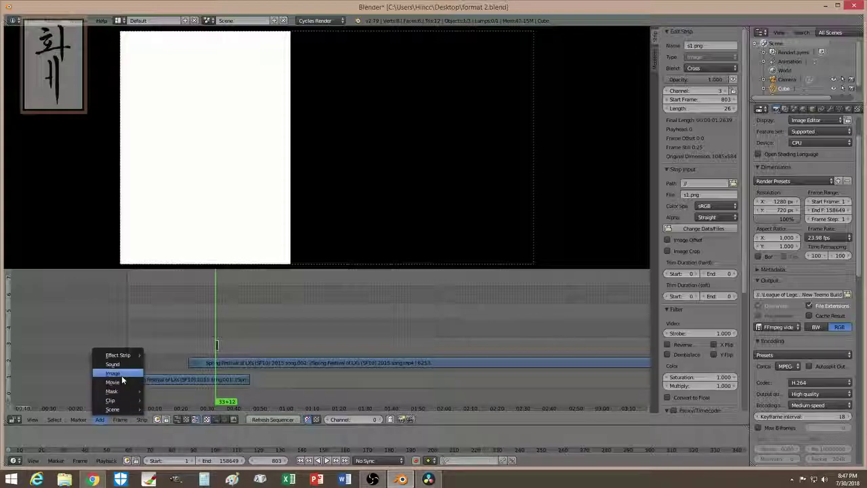
left_click(119, 374)
left_click(345, 354)
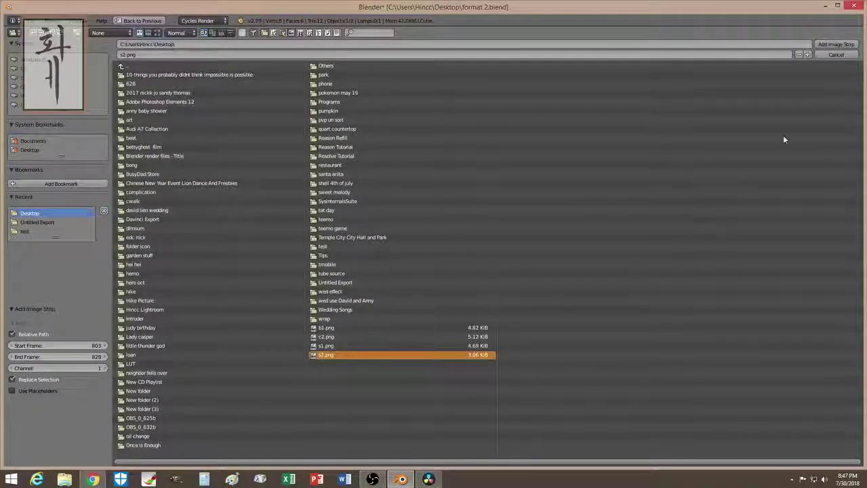
left_click(822, 46)
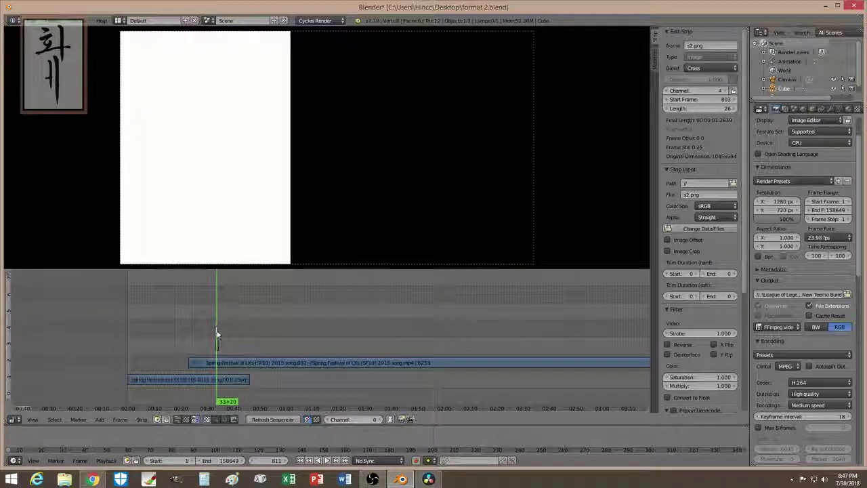
left_click(218, 349)
right_click(217, 347)
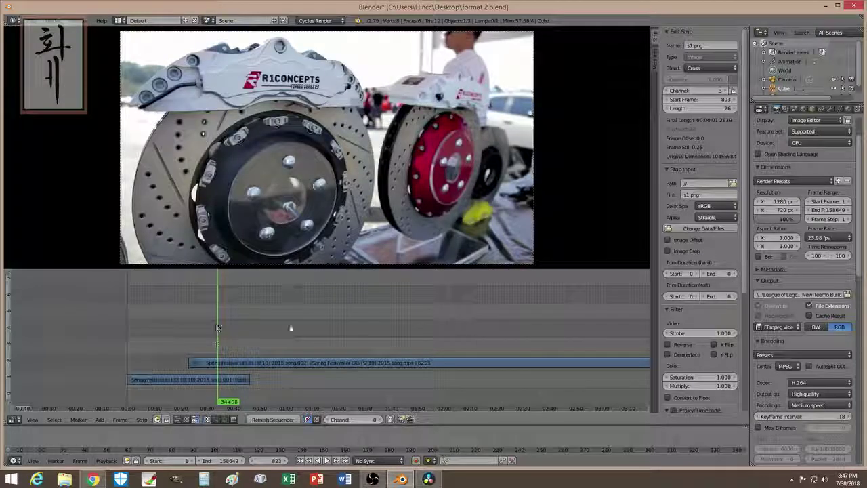
- Add a Mask modifier to the channel-2 car-show strip using s1.png
left_click(221, 362)
right_click(220, 362)
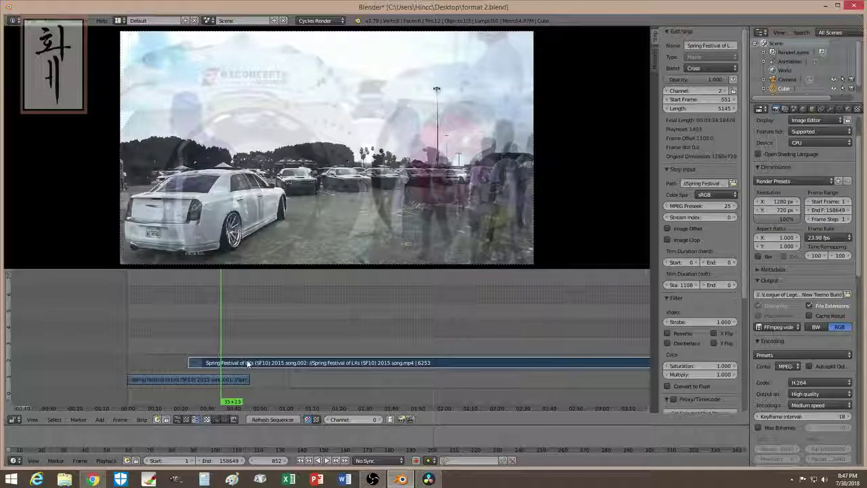
key("ctrl+Tab")
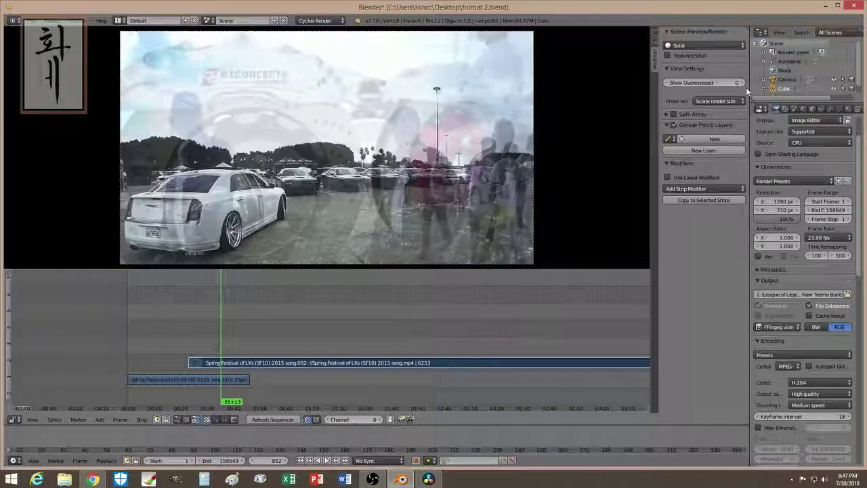
left_click(704, 188)
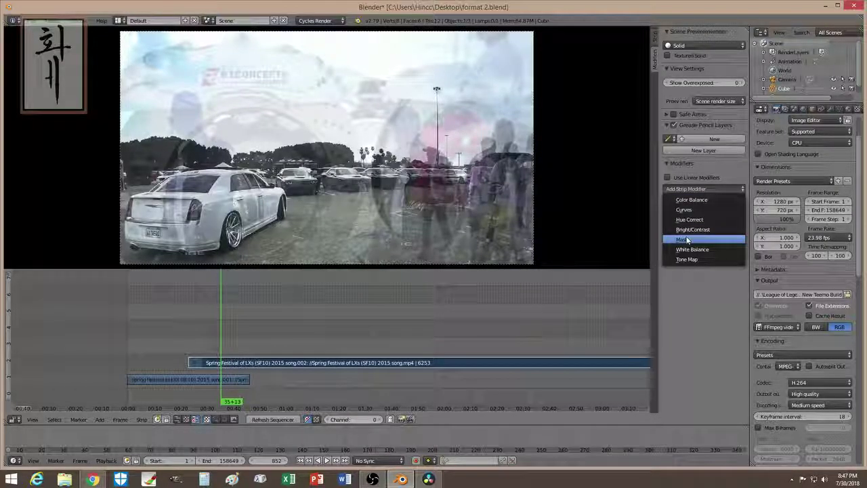
left_click(686, 240)
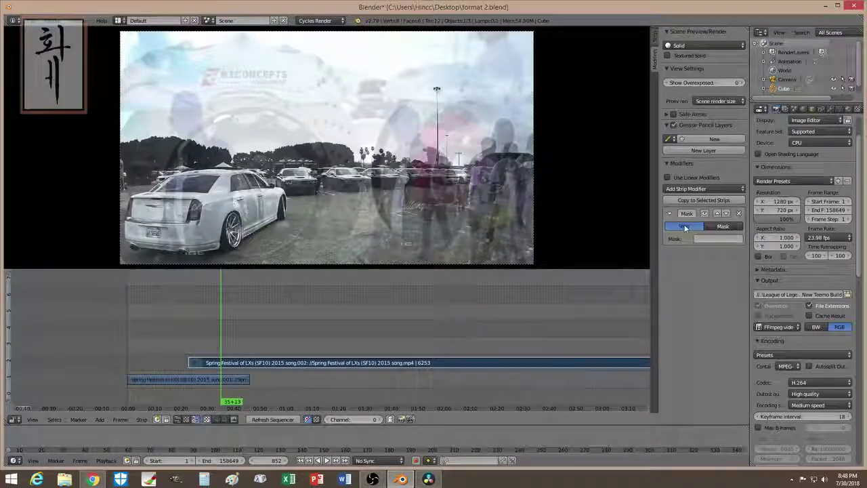
left_click(710, 240)
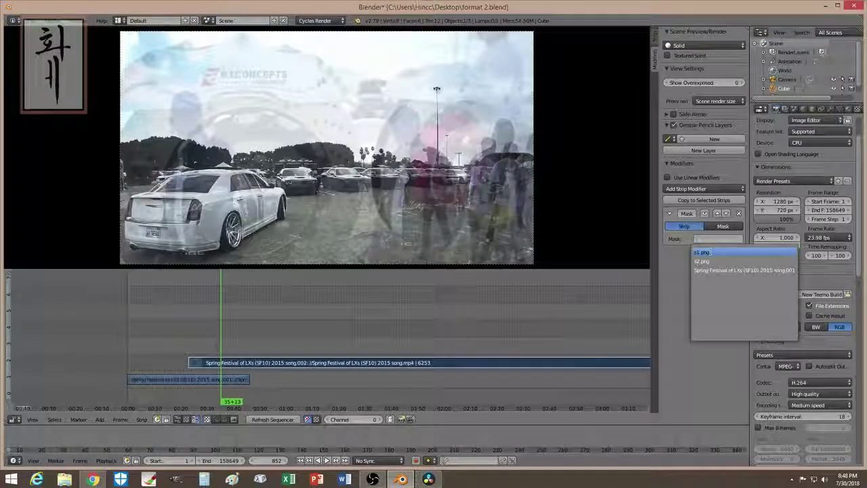
left_click(711, 251)
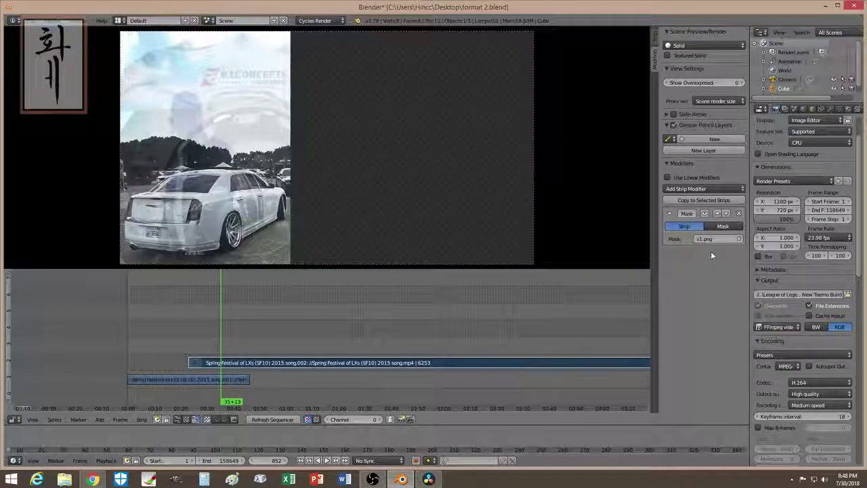
- Add a Mask modifier to the other car-show strip using s2.png
right_click(198, 378)
left_click(685, 189)
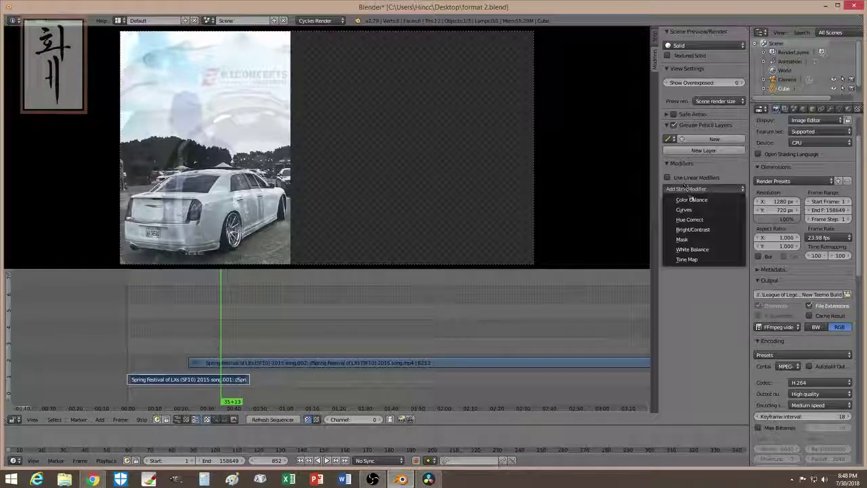
left_click(698, 238)
left_click(707, 239)
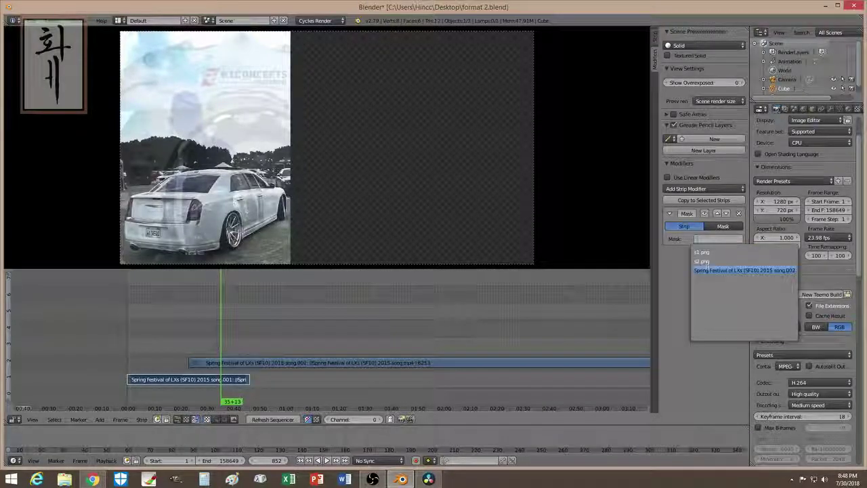
left_click(710, 264)
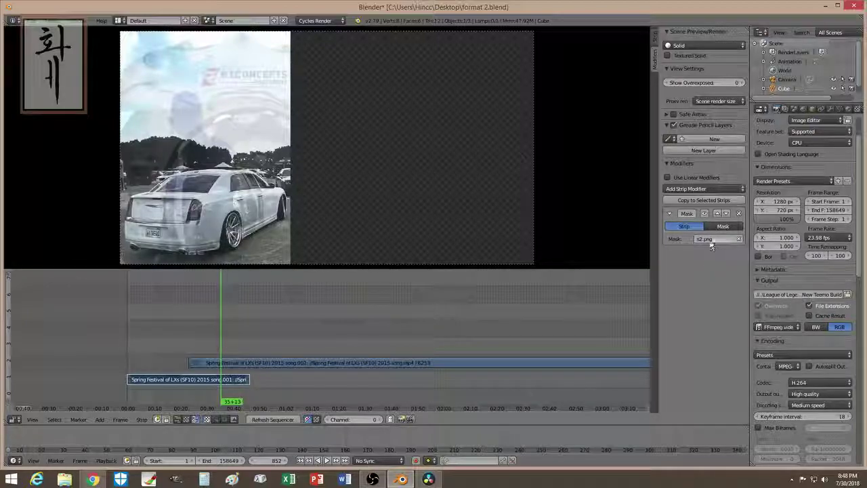
left_click(707, 238)
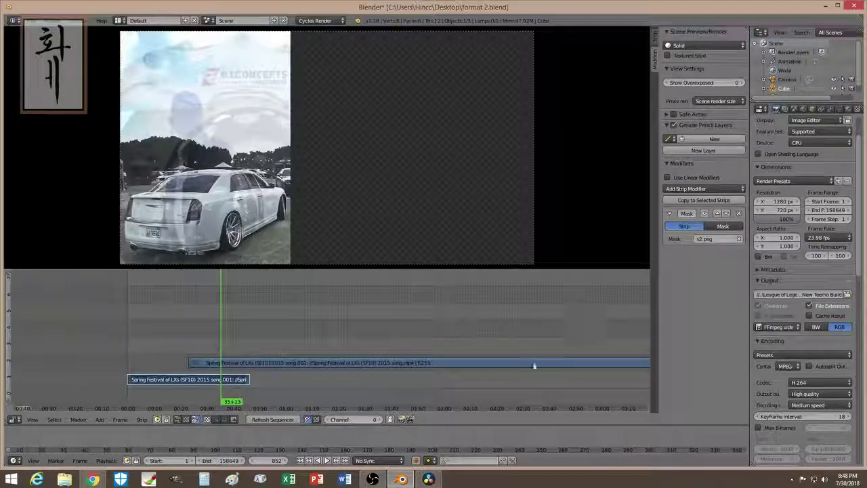
- Play back the masked lower clip to check it, then select the upper clip's strip settings
left_click(210, 332)
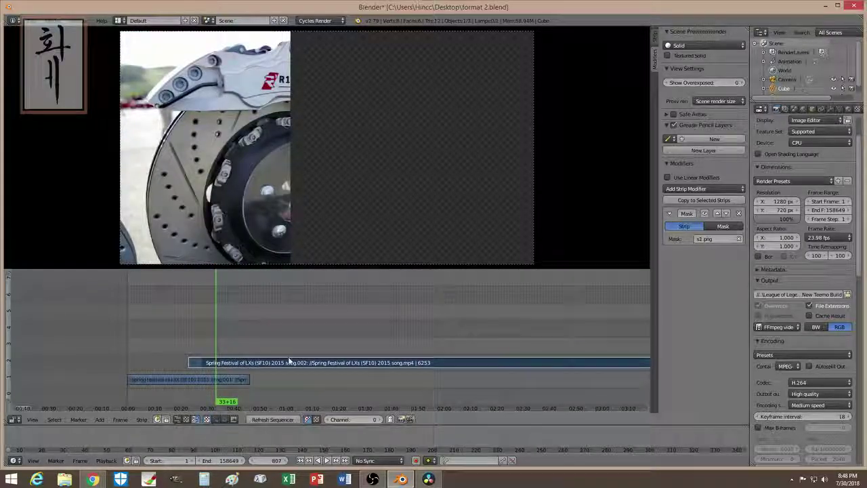
right_click(224, 381)
key("alt+a")
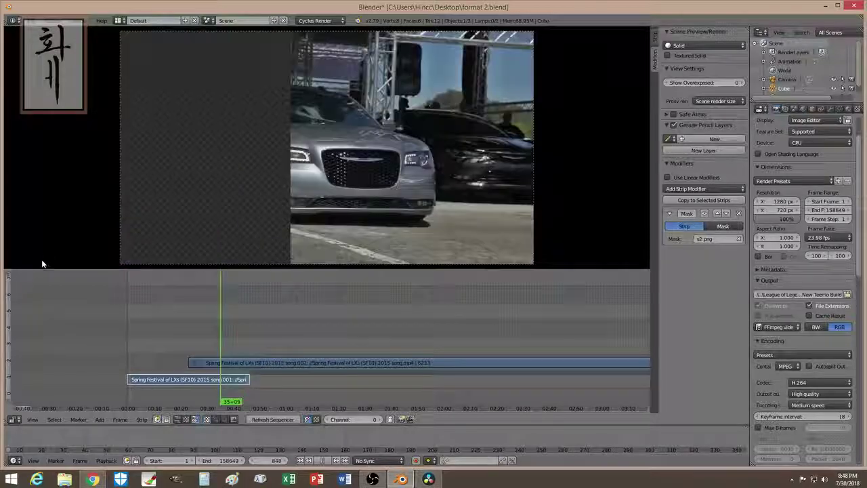
key("alt+a")
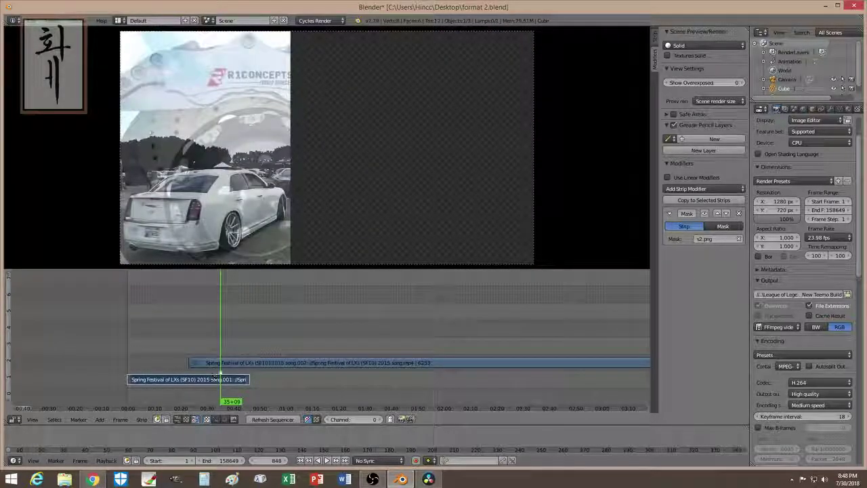
right_click(271, 364)
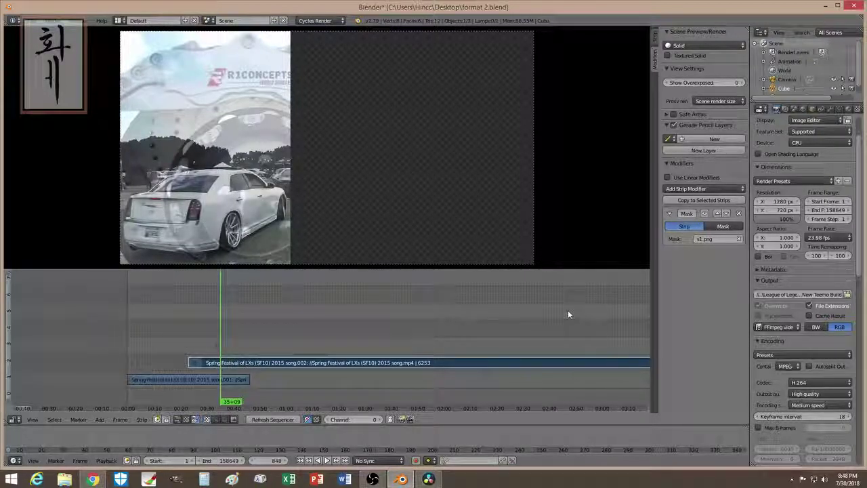
left_click(655, 37)
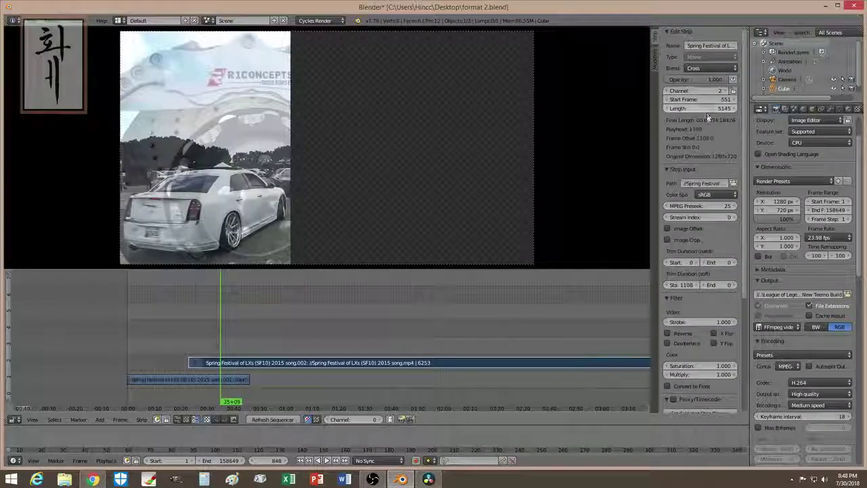
- Set the upper clip's blend to Alpha Over and scrub to frame 1019 to check the split
left_click(711, 69)
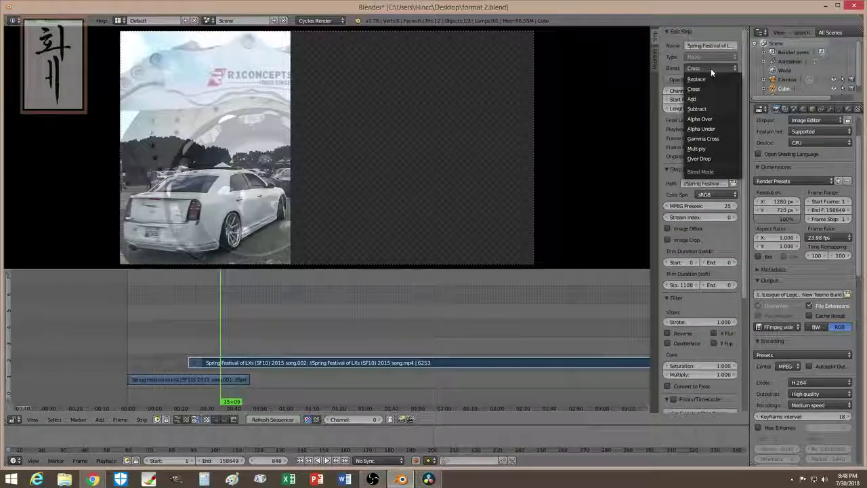
left_click(714, 120)
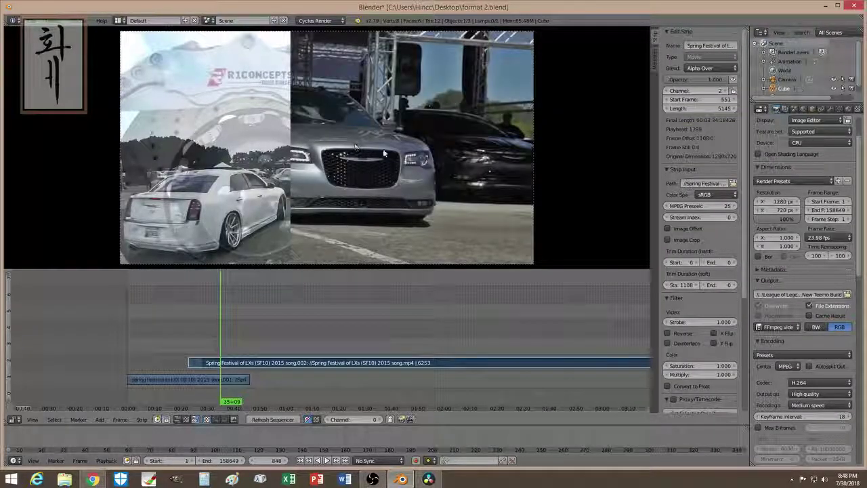
left_click(210, 331)
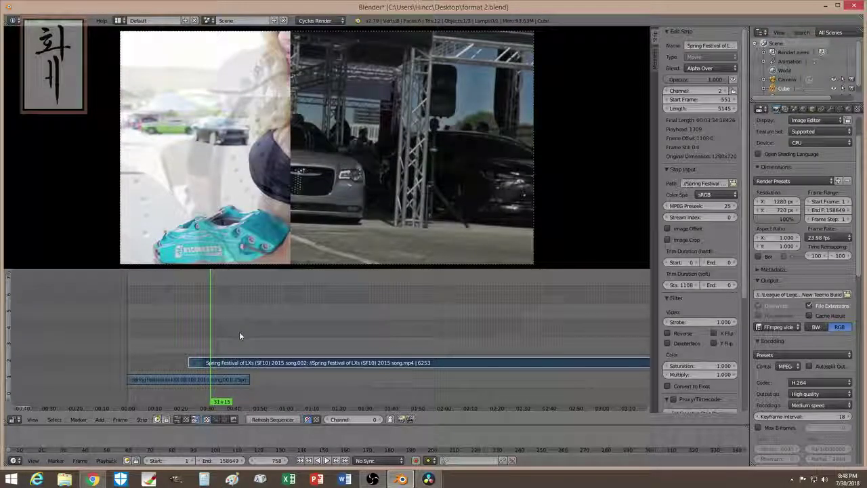
left_click(229, 331)
left_click(239, 331)
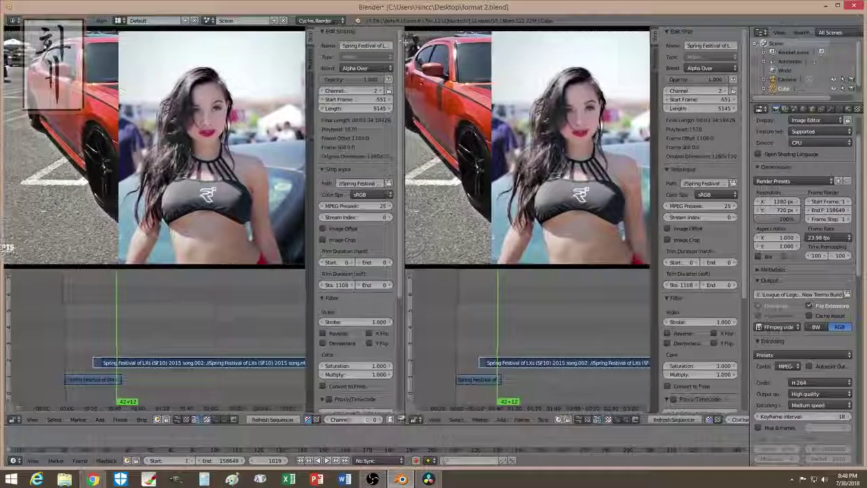
- Switch the left area to an Image Editor in Mask mode and start a new mask 'side'
left_click(13, 419)
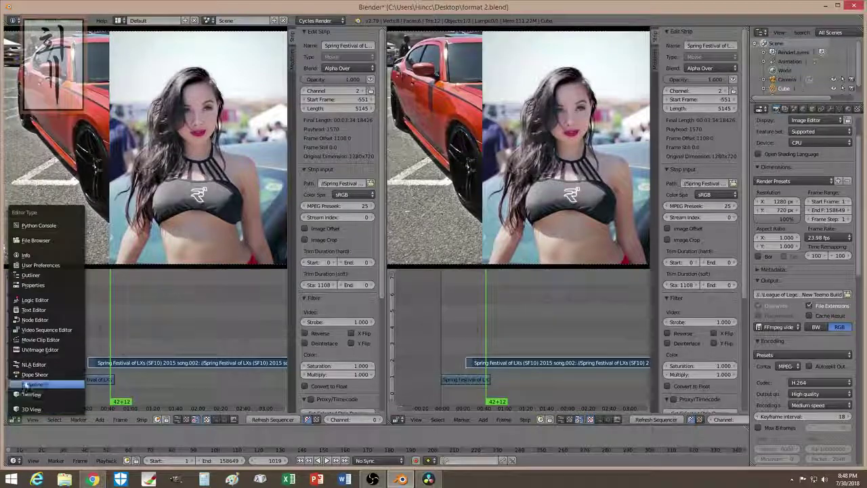
left_click(33, 351)
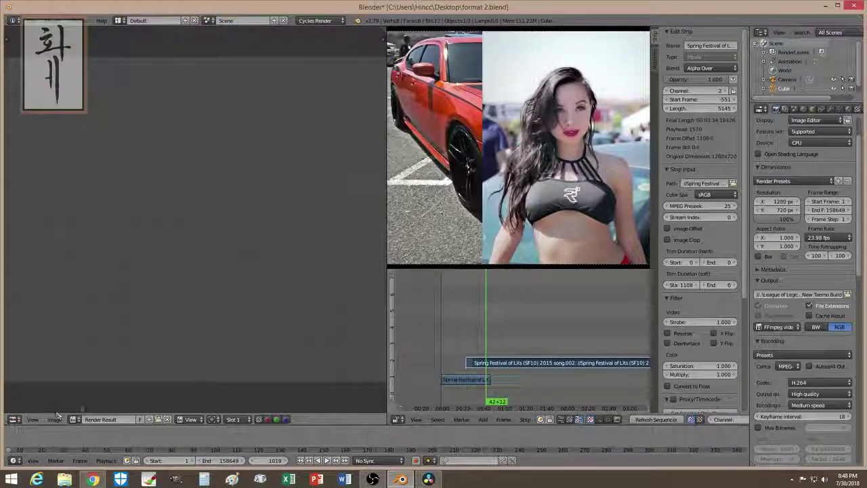
left_click(193, 419)
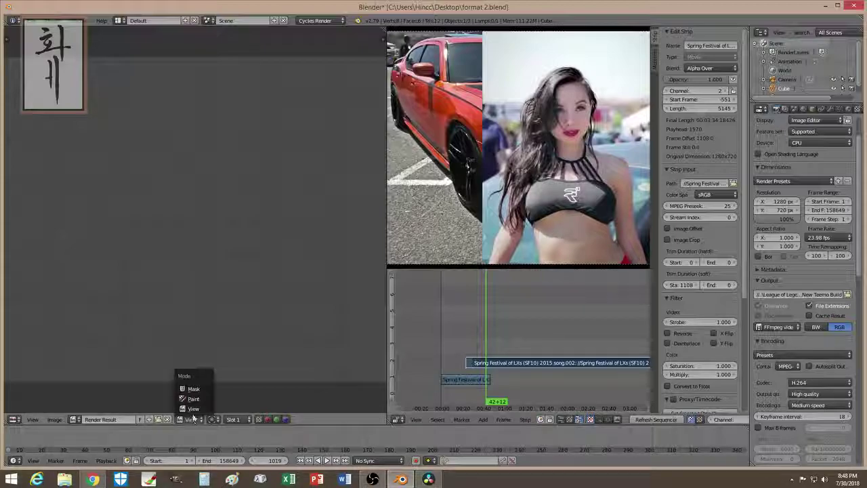
left_click(199, 397)
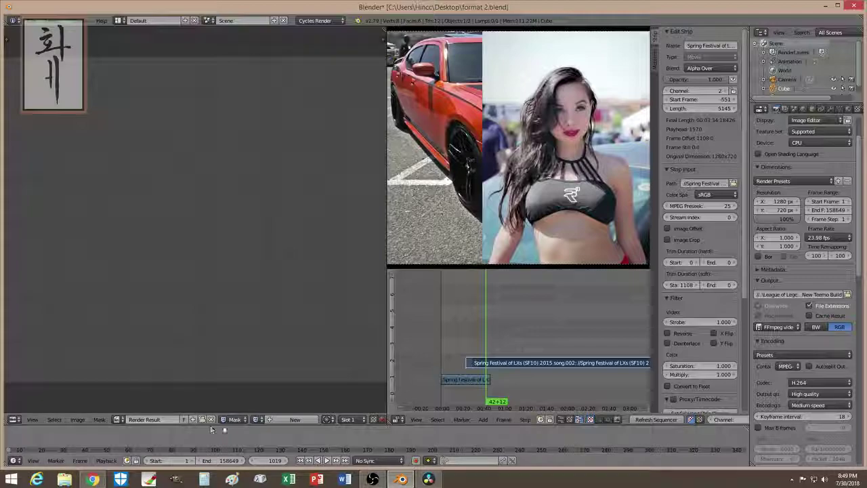
left_click(293, 419)
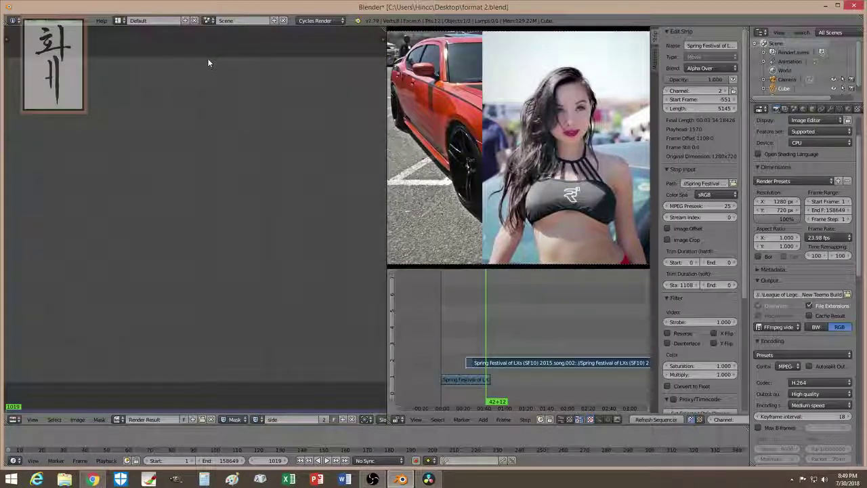
left_click(200, 382, "ctrl")
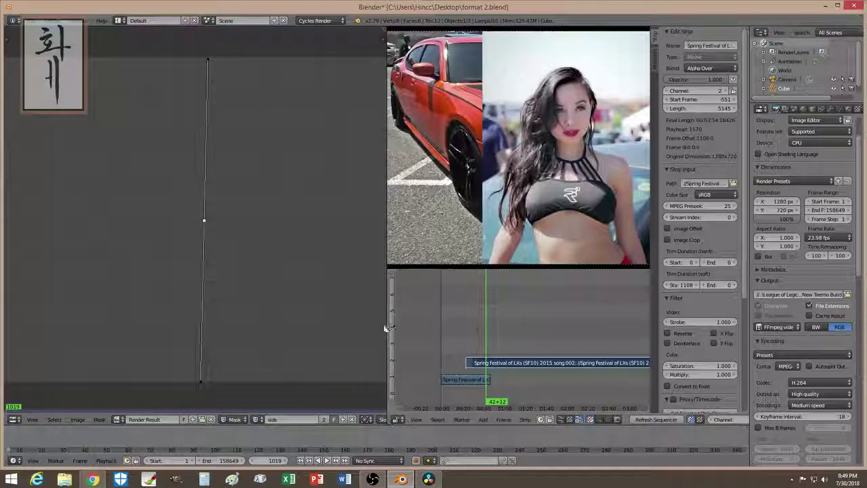
- Add the side mask's lower-right point, create a mask named 'side 2', and widen the sequencer preview
scroll(284, 280, "down", 2)
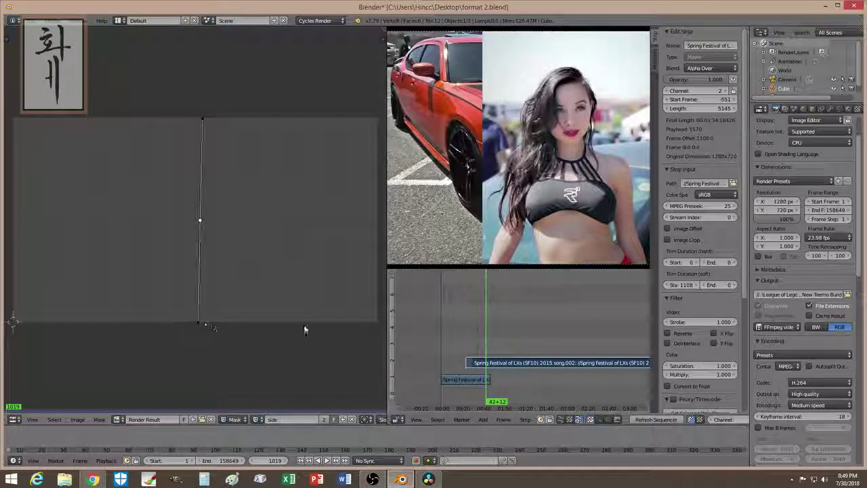
left_click(378, 323, "ctrl")
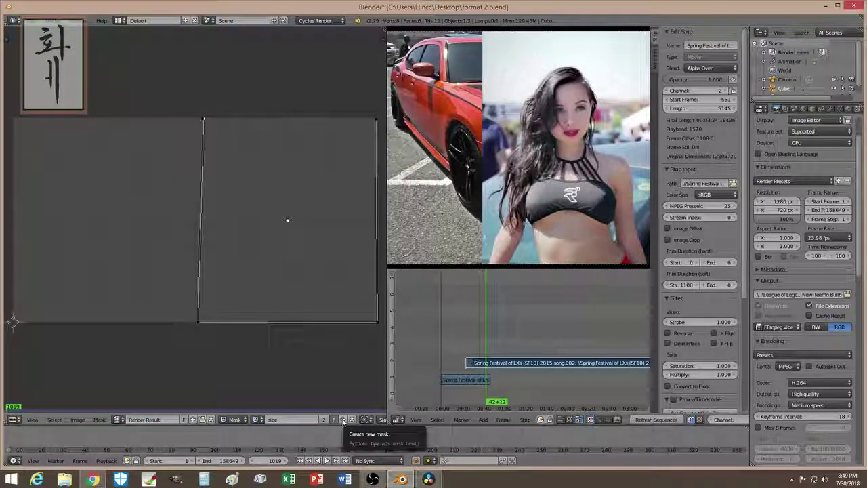
left_click(343, 420)
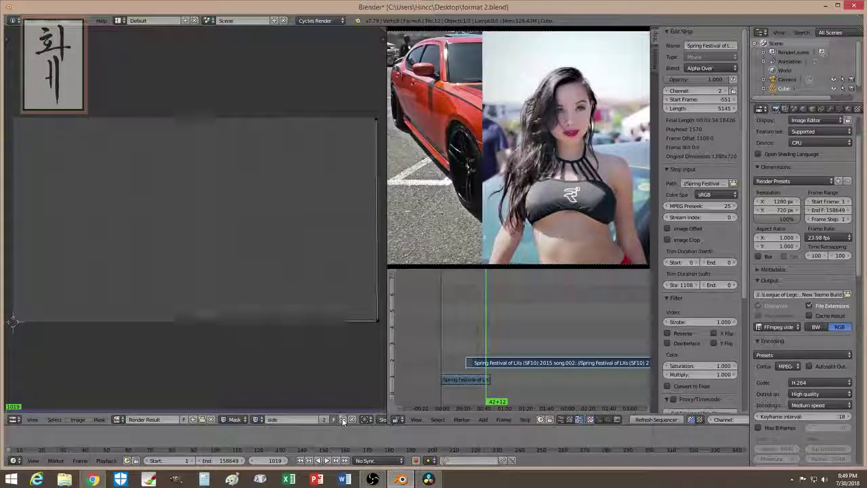
left_click(296, 420)
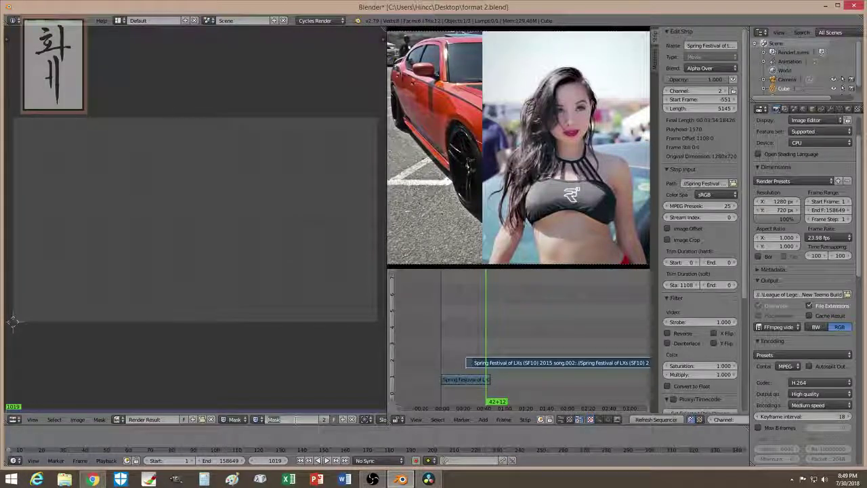
type("side")
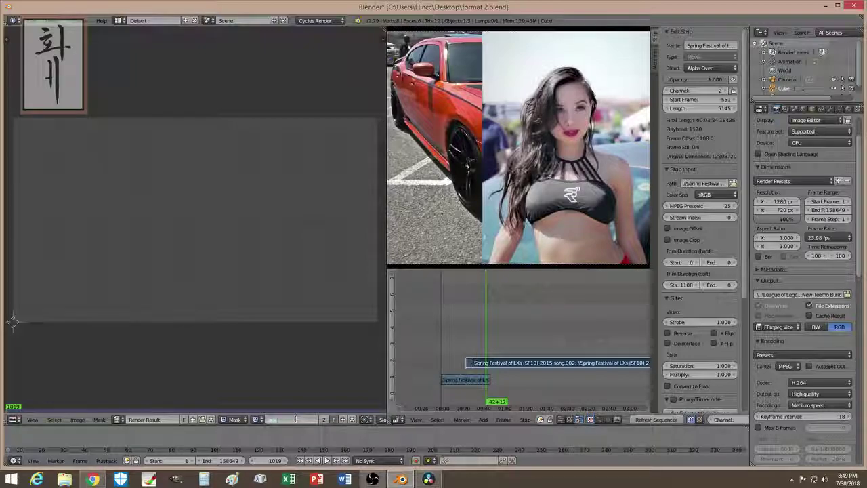
key("Return")
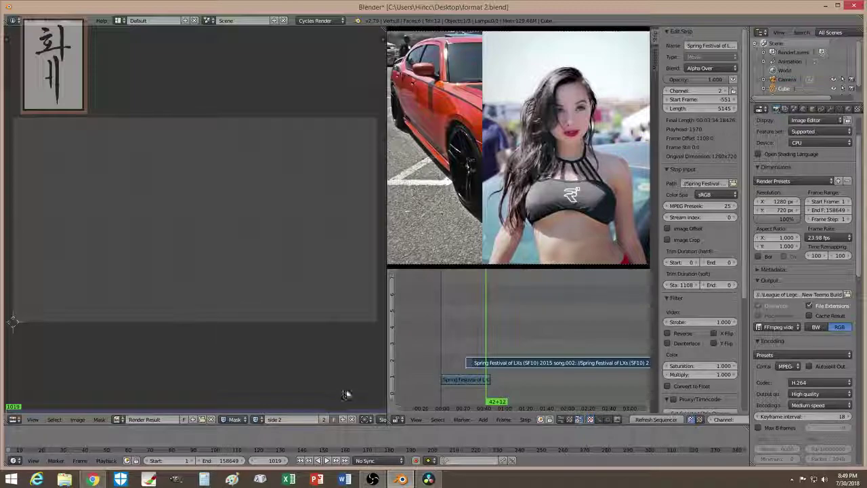
left_click_drag(389, 332, 87, 332)
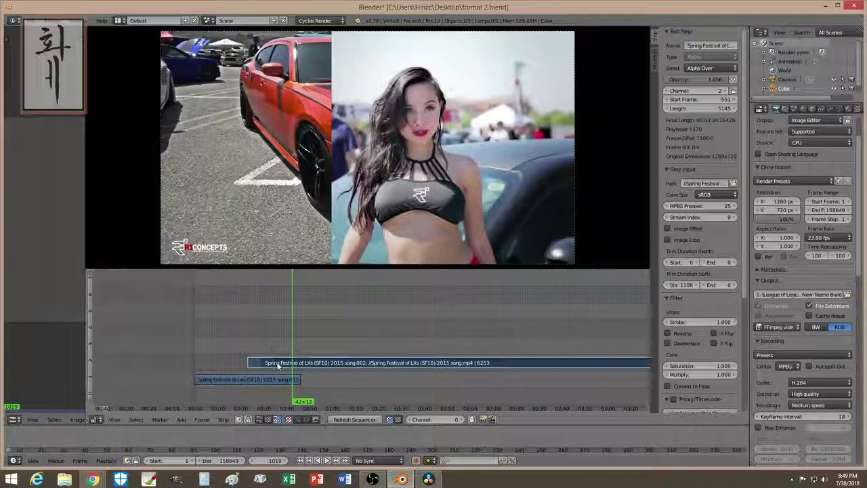
- Switch the clip's Mask modifier to a drawn mask and choose 'side'
key("Left")
key("Left")
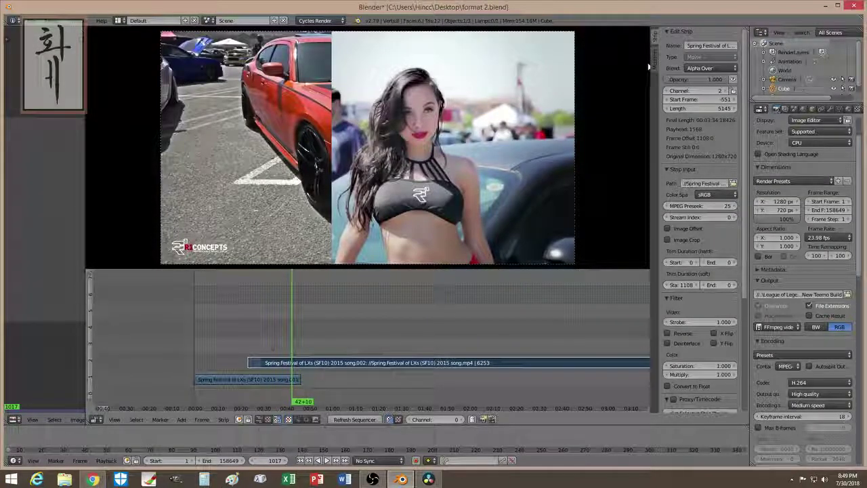
left_click(656, 68)
left_click(719, 226)
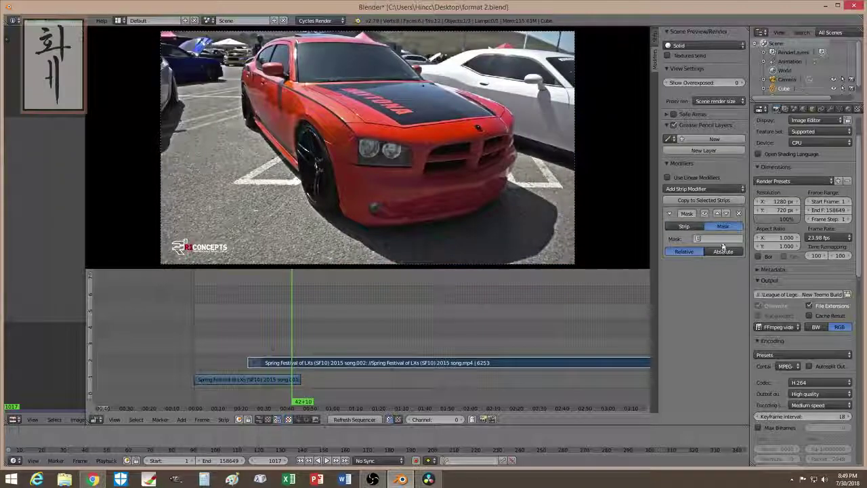
left_click(701, 239)
type("side")
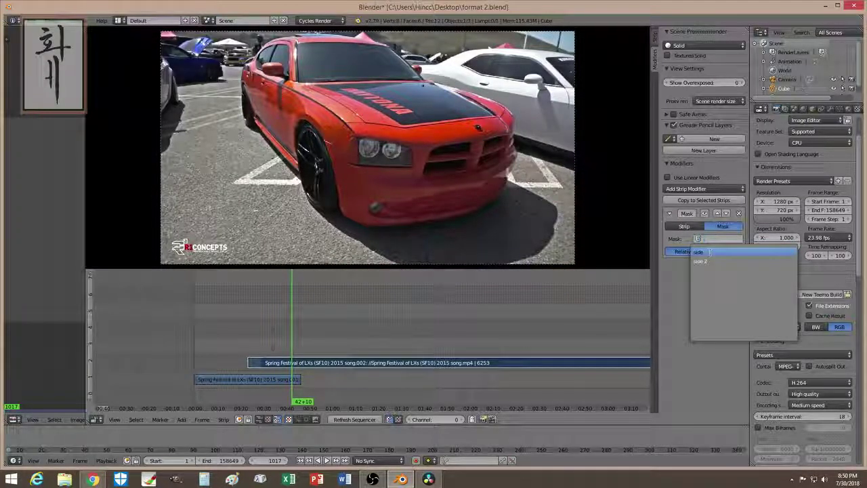
left_click(705, 252)
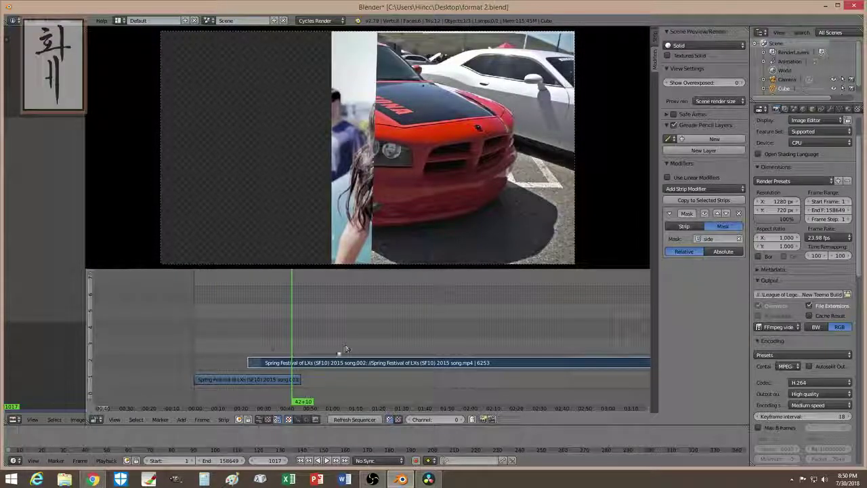
- Select the lower clip and jump to a later frame showing a car
right_click(279, 380)
left_click(270, 381)
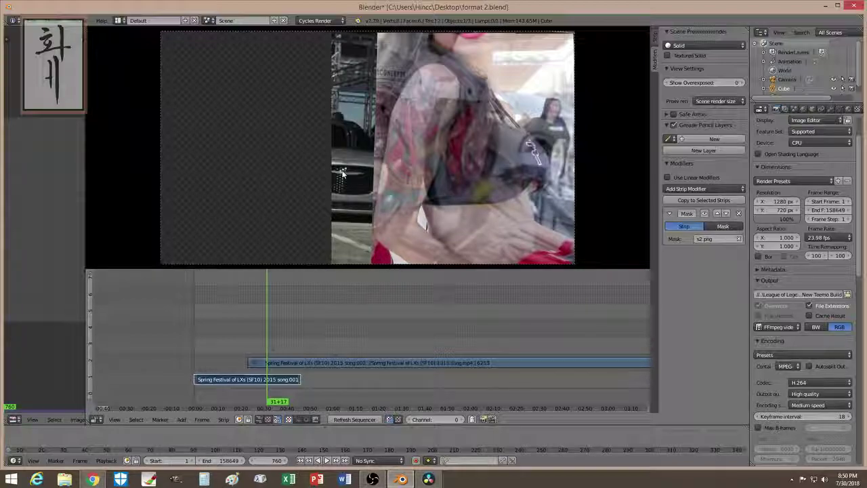
left_click(319, 362)
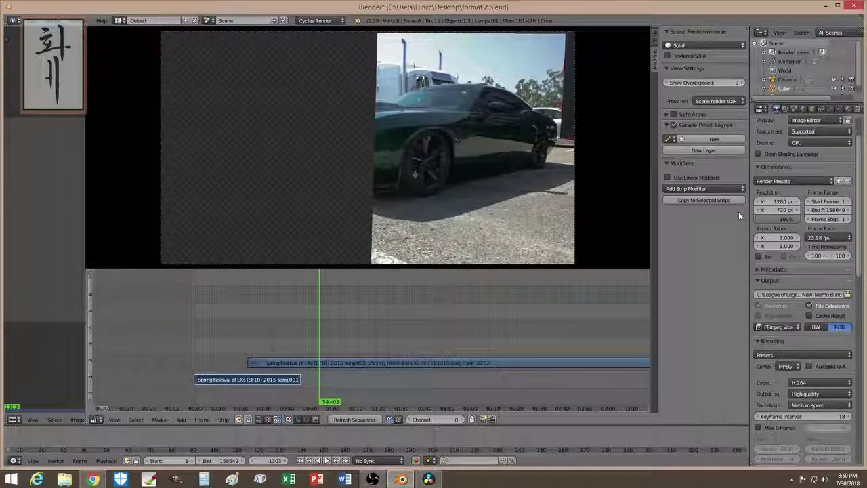
- Set the upper strip's side Mask modifier to Absolute and check frames 820 and 910
left_click(270, 364)
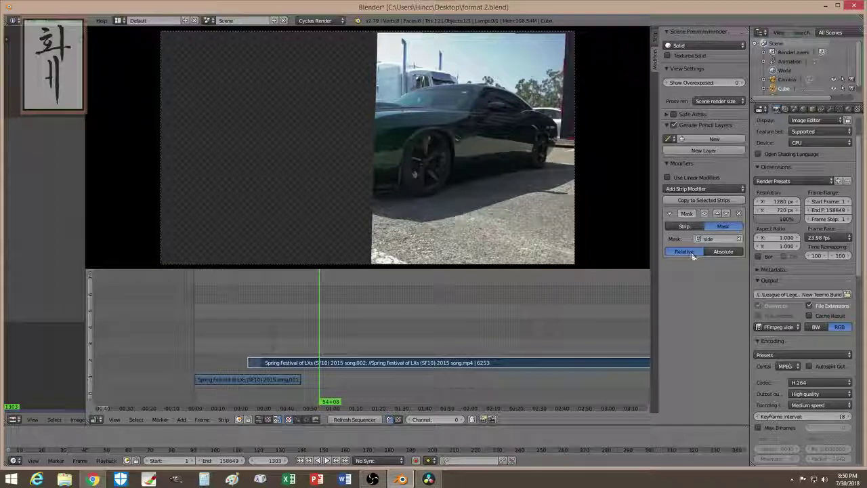
left_click(722, 252)
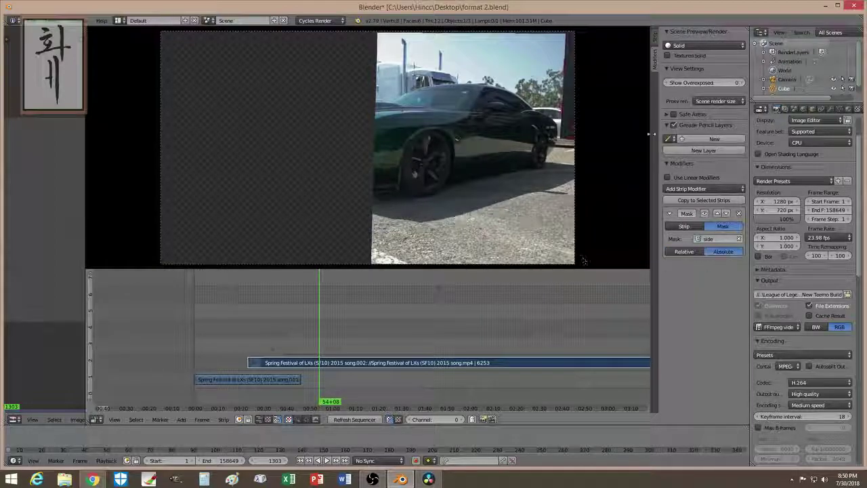
scroll(696, 67, "up", 10)
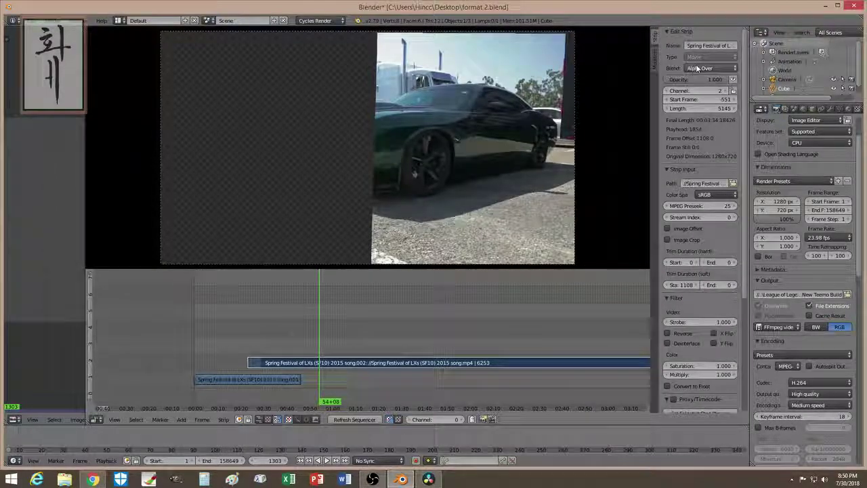
left_click(273, 380)
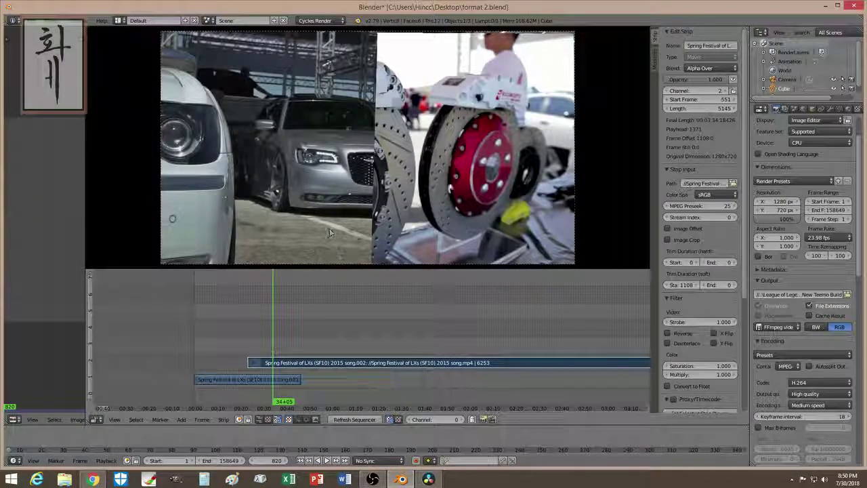
left_click(282, 336)
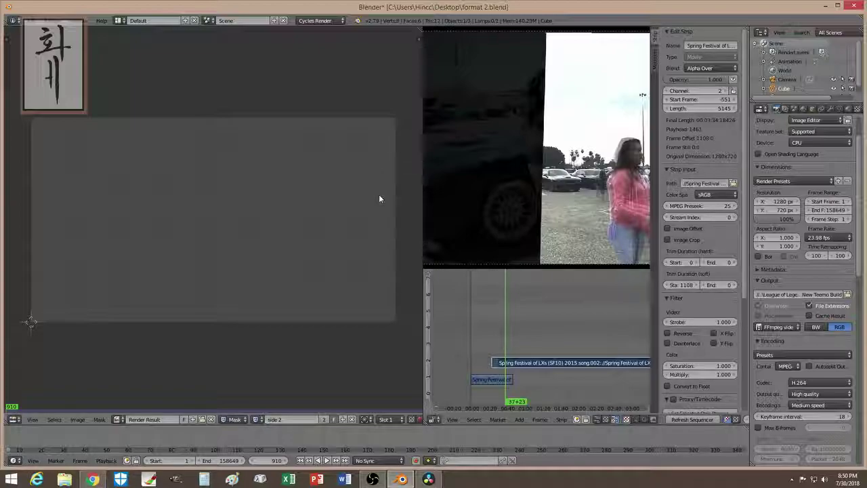
- Draw 'side 2' as a triangle on the top-right, bottom-left and bottom-right corners, then widen the preview
left_click(394, 119, "ctrl")
left_click(31, 321, "ctrl")
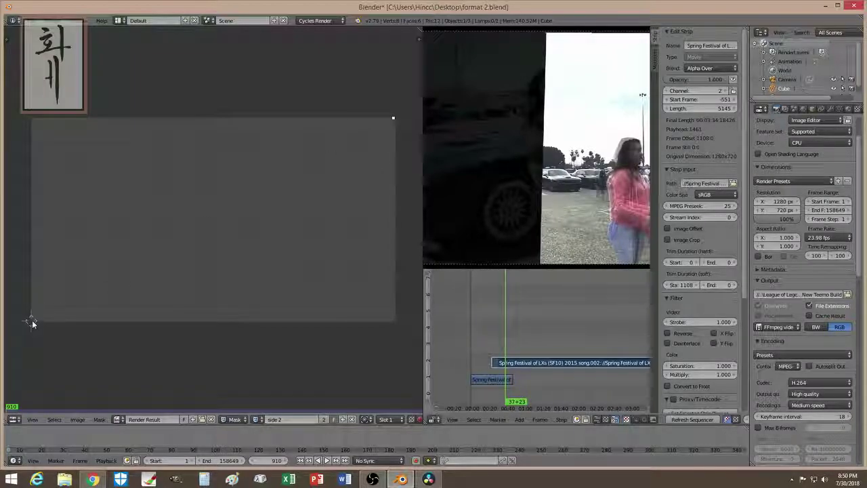
left_click(394, 319, "ctrl")
left_click(393, 121, "ctrl")
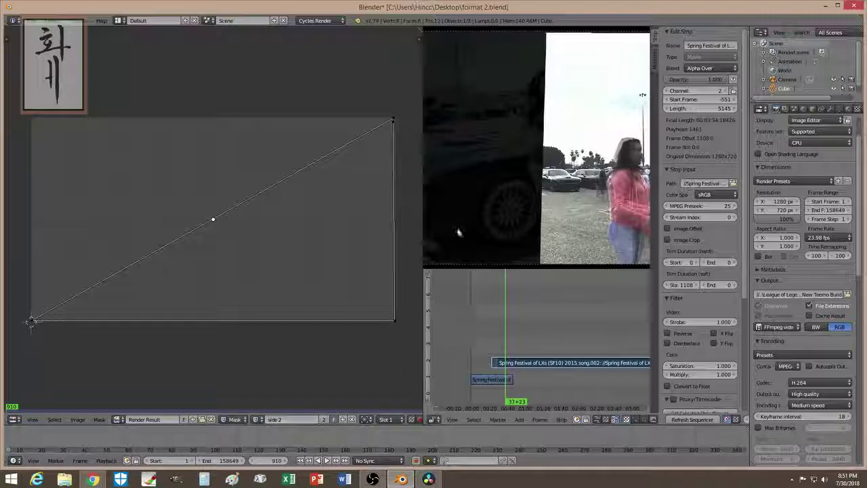
left_click_drag(424, 301, 87, 304)
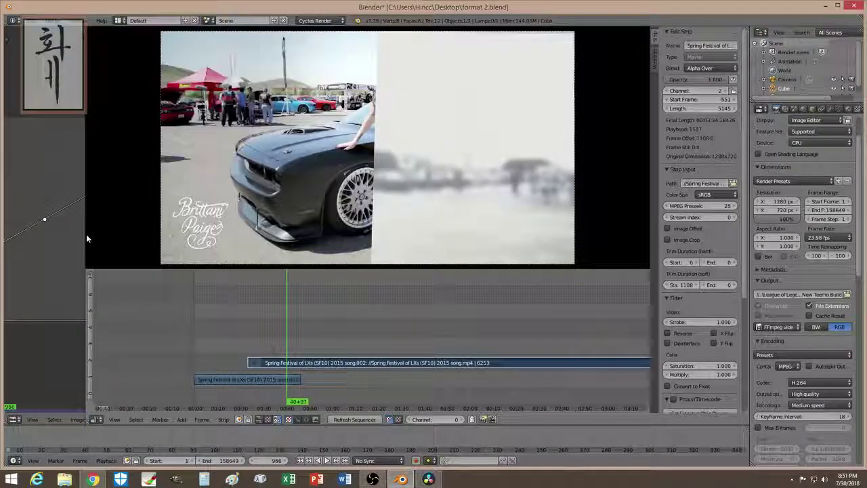
- Point the upper strip's Mask modifier at 'side 2' and preview the diagonal split at frame 839
left_click(654, 60)
left_click(722, 252)
left_click(710, 238)
left_click(710, 263)
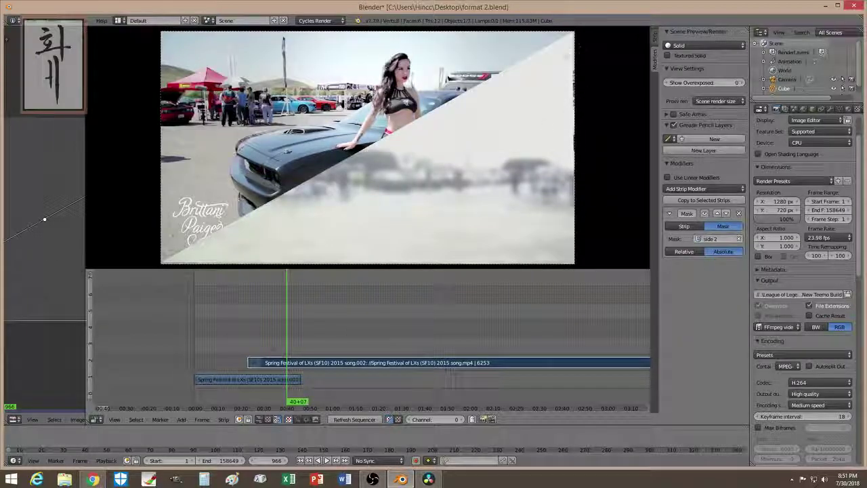
left_click(276, 333)
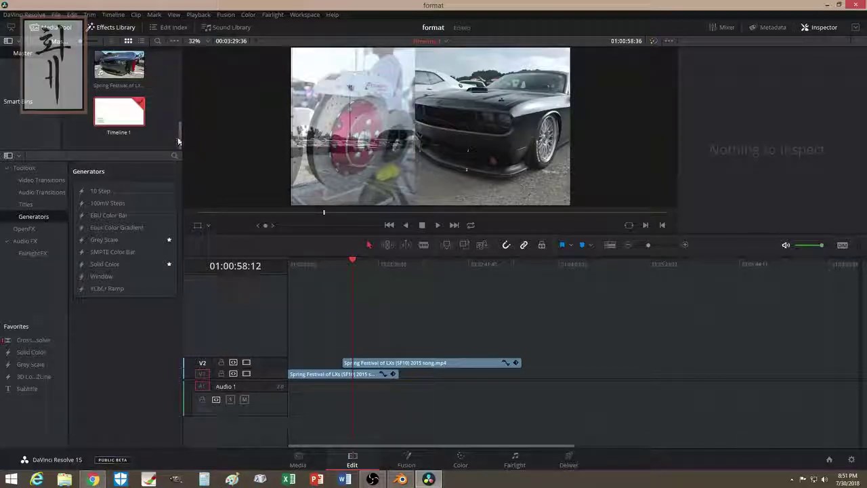
- Browse the Media Pool mask images and select c(2-2).png
left_click_drag(180, 136, 187, 92)
scroll(135, 102, "down", 1)
left_click(114, 121)
left_click(107, 76)
left_click(135, 118)
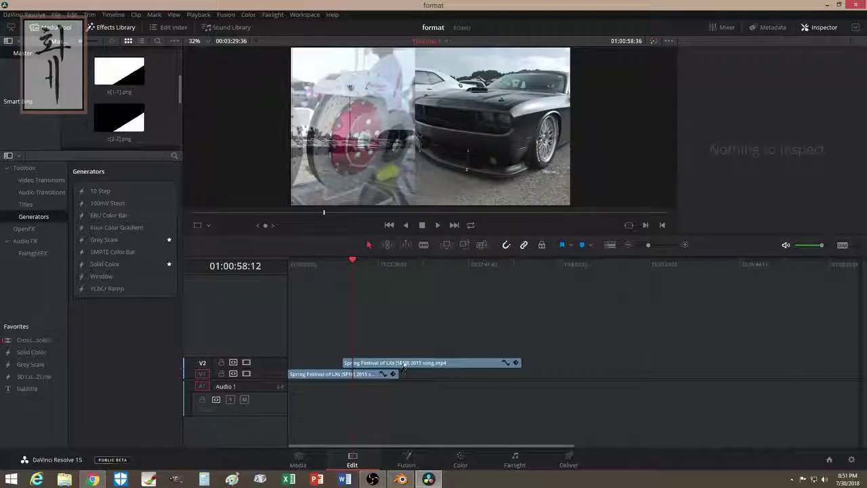
- Move the upper clip to a new V3 track, then undo twice to reset its position and crop
left_click_drag(405, 364, 405, 353)
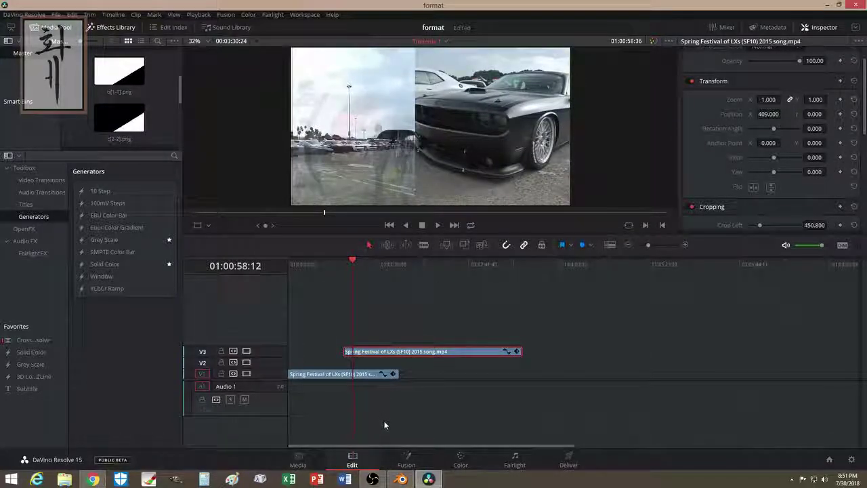
key("ctrl+z")
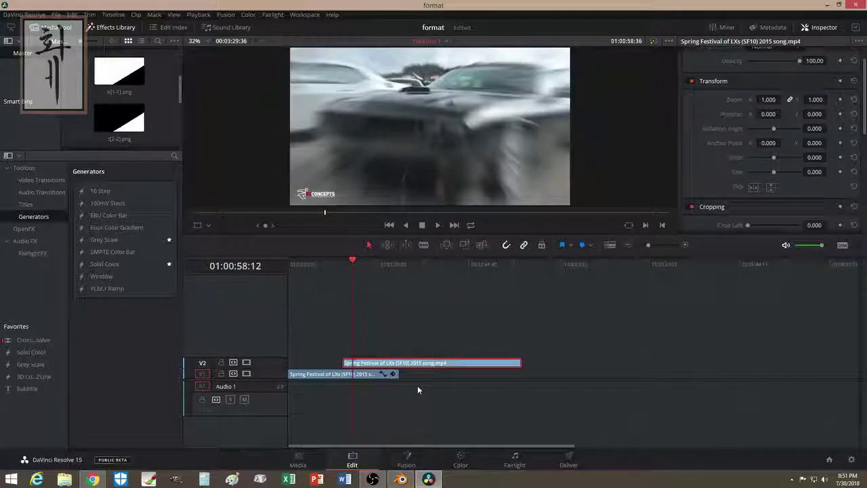
key("ctrl+z")
- Put the playhead at 01:01:06:41 and nudge the V2 clip slightly along the timeline
left_click(367, 317)
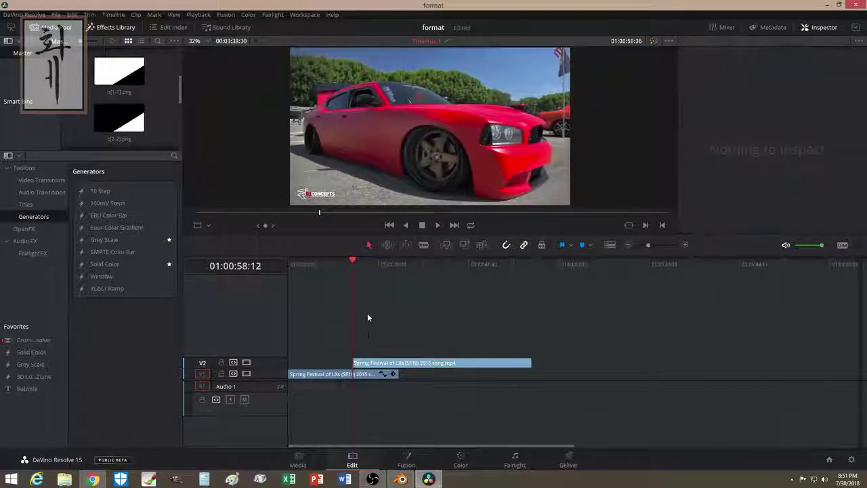
left_click(362, 264)
left_click(404, 364)
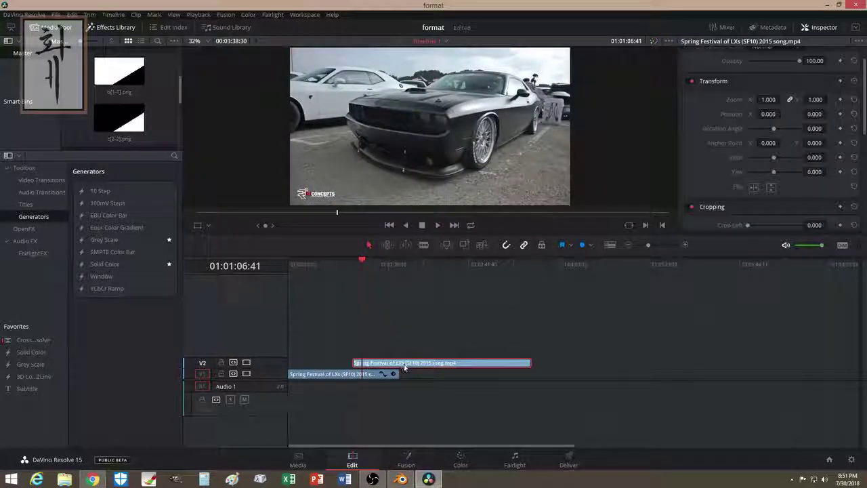
left_click_drag(405, 367, 400, 366)
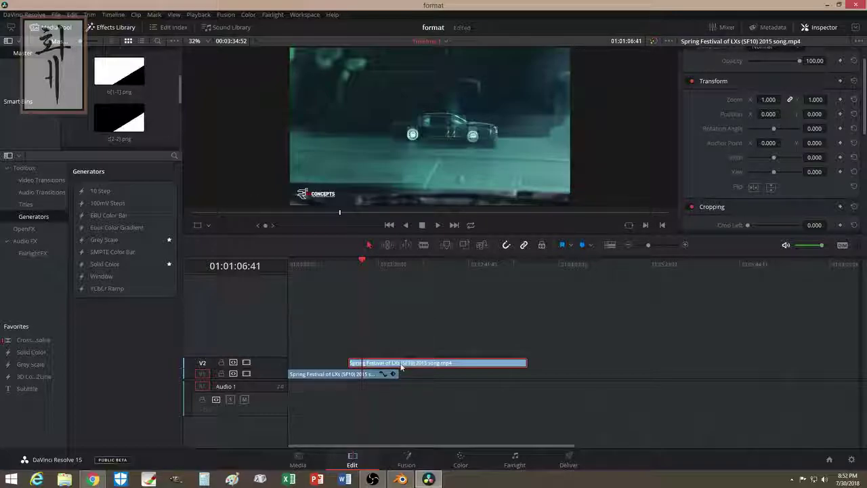
left_click(460, 460)
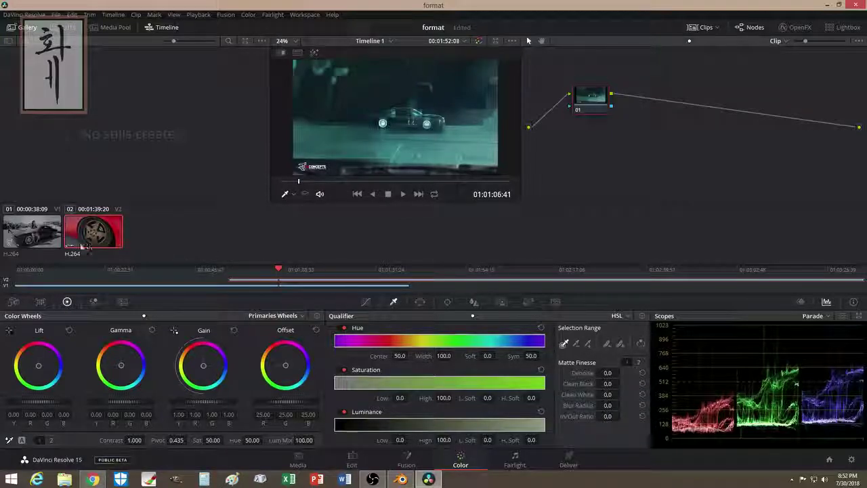
left_click(39, 237)
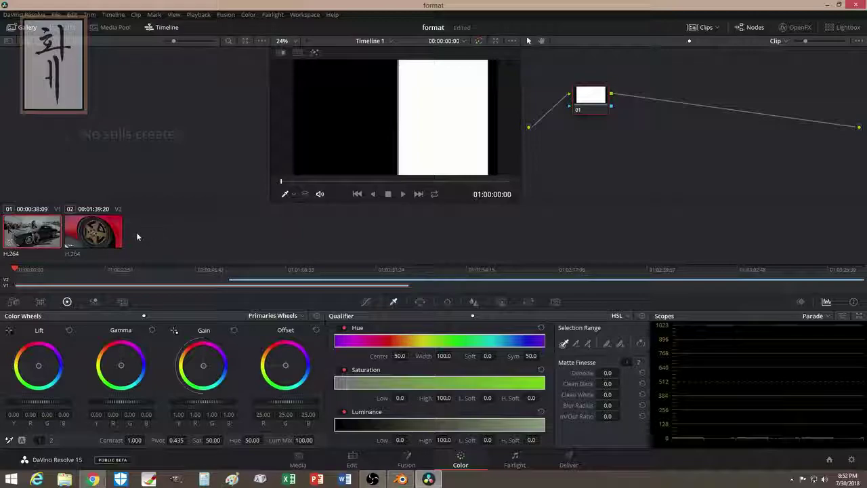
left_click(107, 235)
left_click(47, 238)
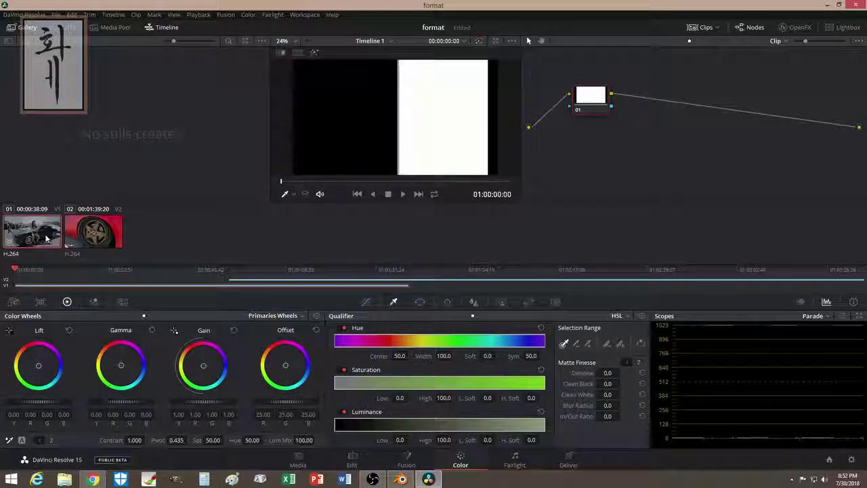
key("Down")
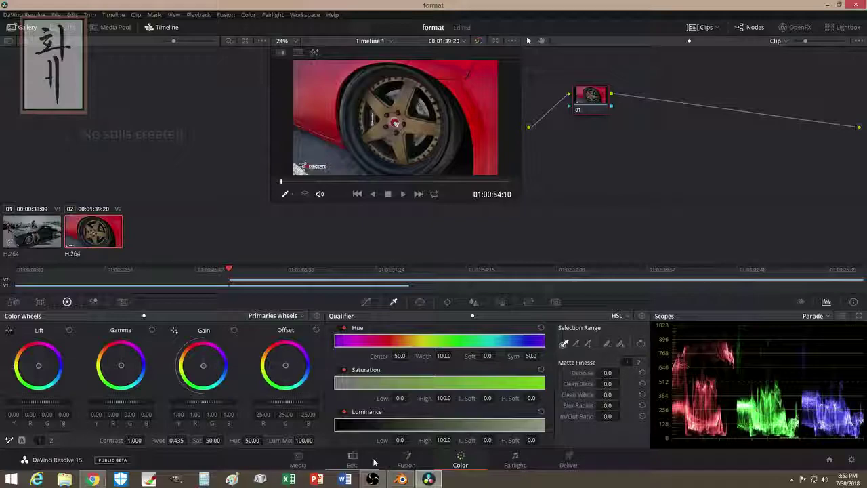
left_click(362, 456)
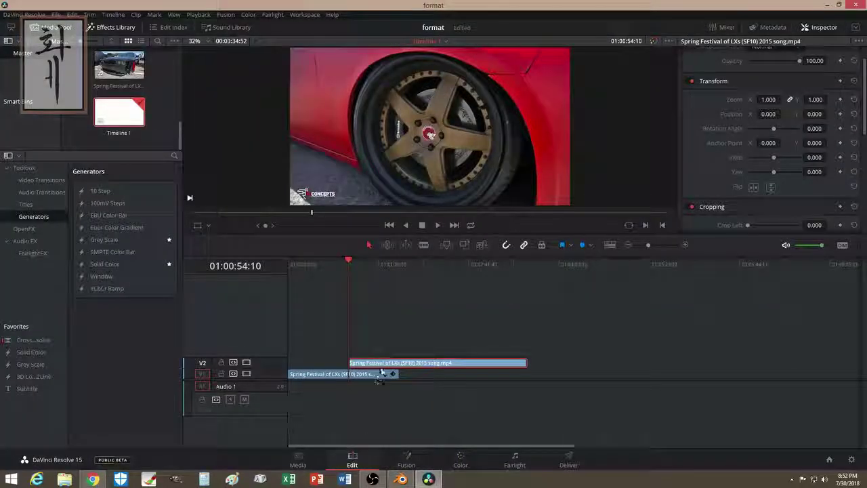
left_click(332, 378)
left_click(368, 364)
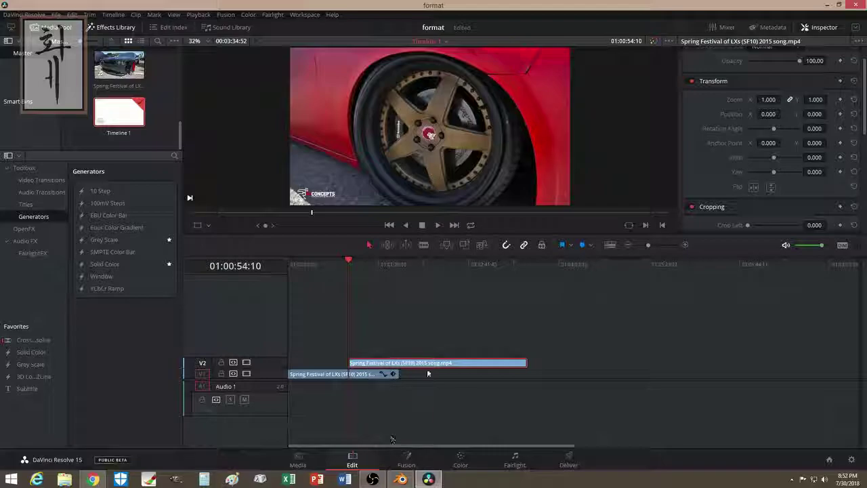
left_click(458, 460)
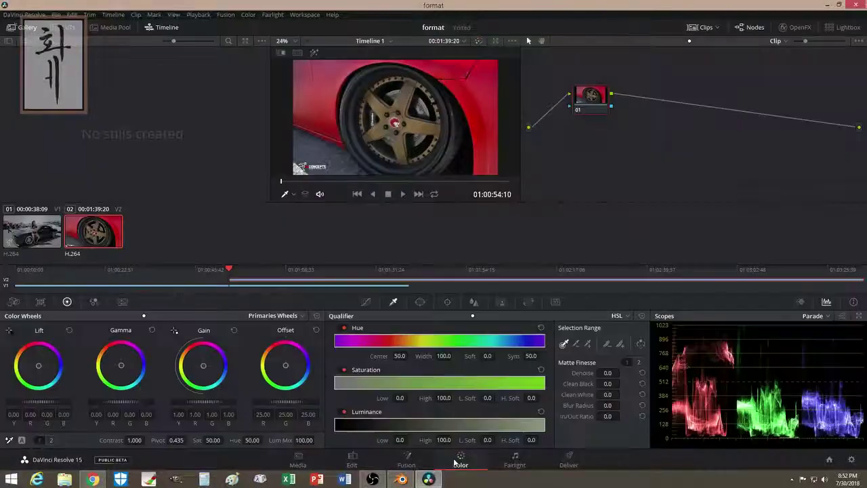
left_click(56, 240)
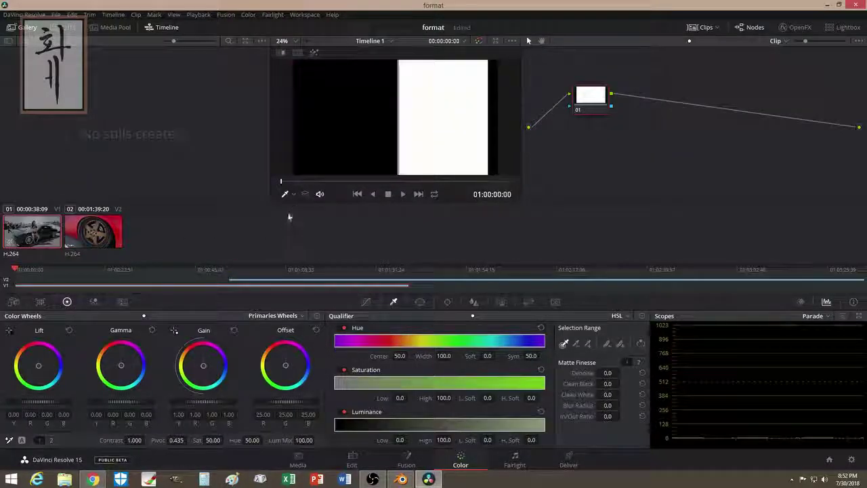
mouse_move(588, 98)
left_mouse_down()
mouse_move(595, 114)
mouse_move(595, 105)
left_mouse_up()
mouse_move(20, 271)
left_mouse_down()
mouse_move(116, 281)
mouse_move(125, 292)
left_mouse_up()
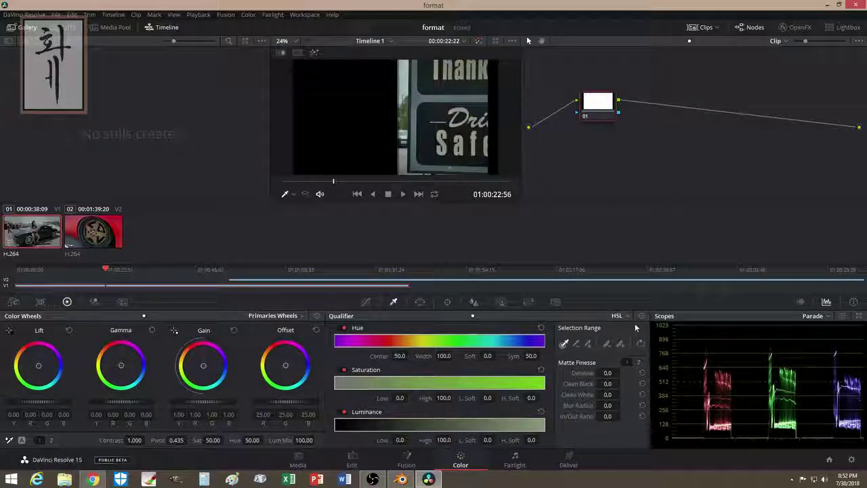
left_click(352, 459)
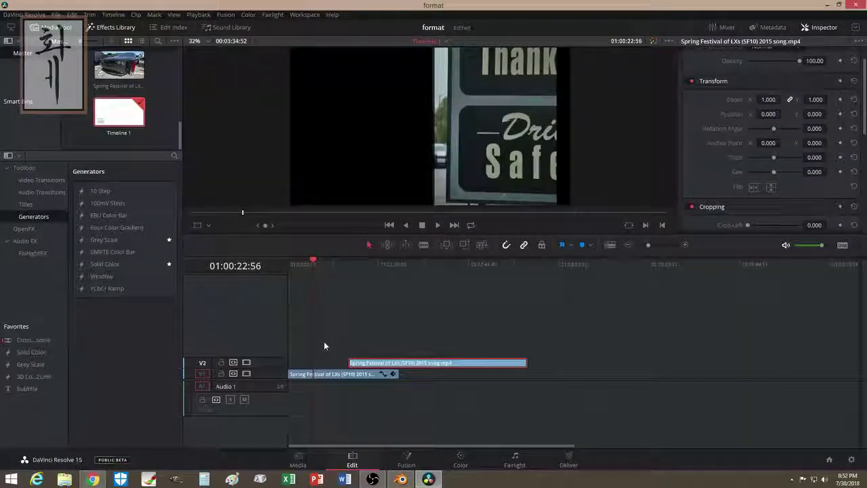
- Reset the lower V1 clip's horizontal position to 0 and move the playhead ahead
left_click(326, 375)
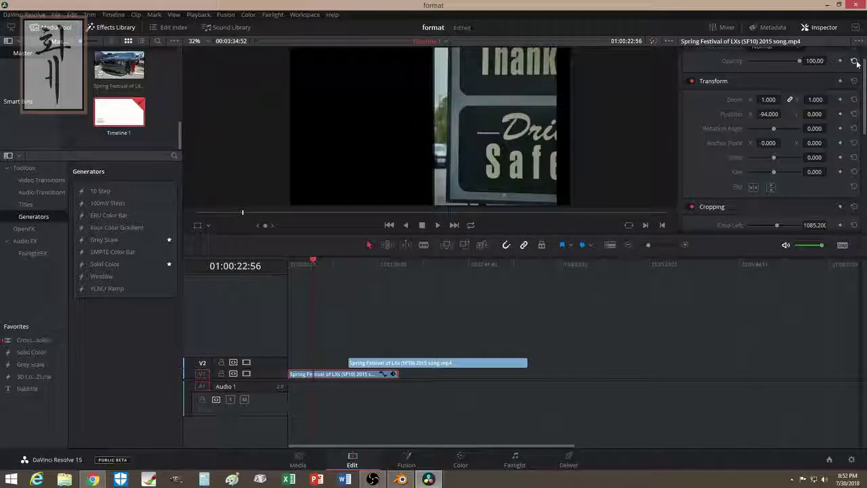
left_click(853, 115)
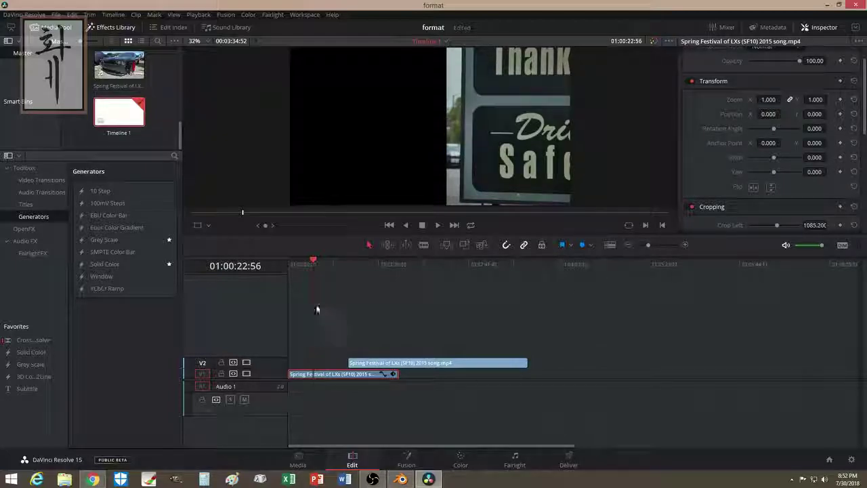
left_click_drag(313, 262, 328, 262)
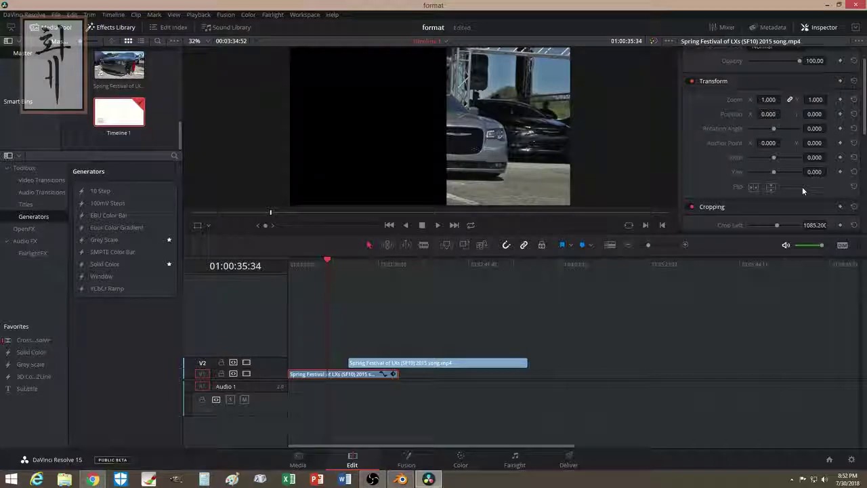
- Scrub to about 01:00:36:22 on the silver car clip and switch to the Color page
scroll(802, 186, "down", 3)
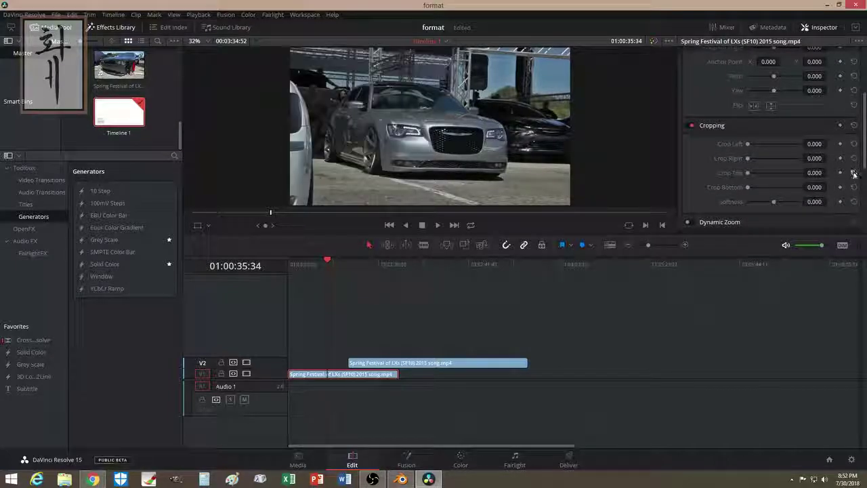
scroll(818, 142, "up", 2)
scroll(819, 142, "up", 2)
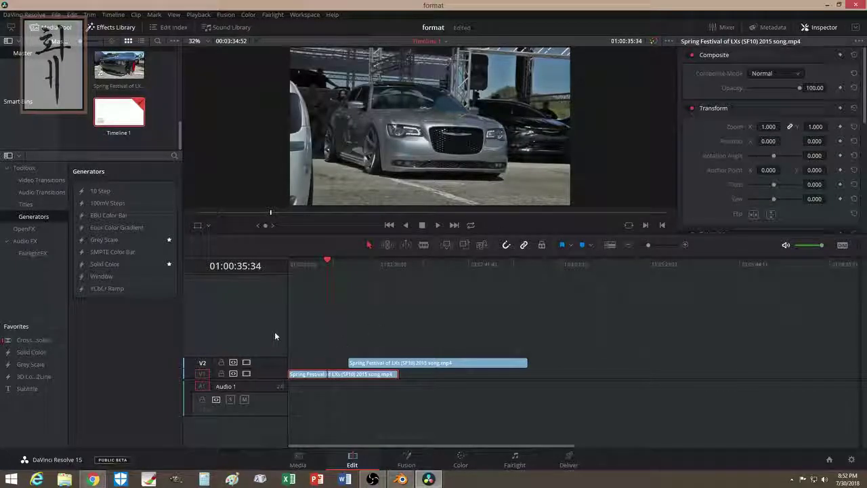
left_click_drag(325, 264, 328, 265)
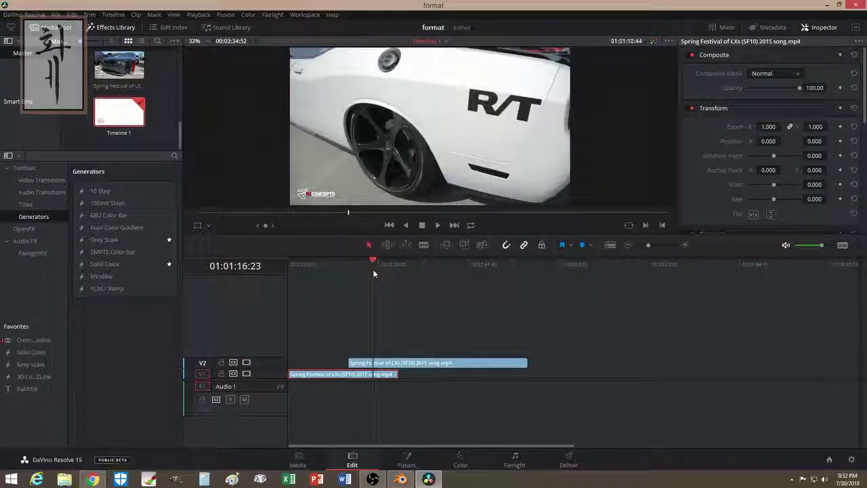
left_click(461, 461)
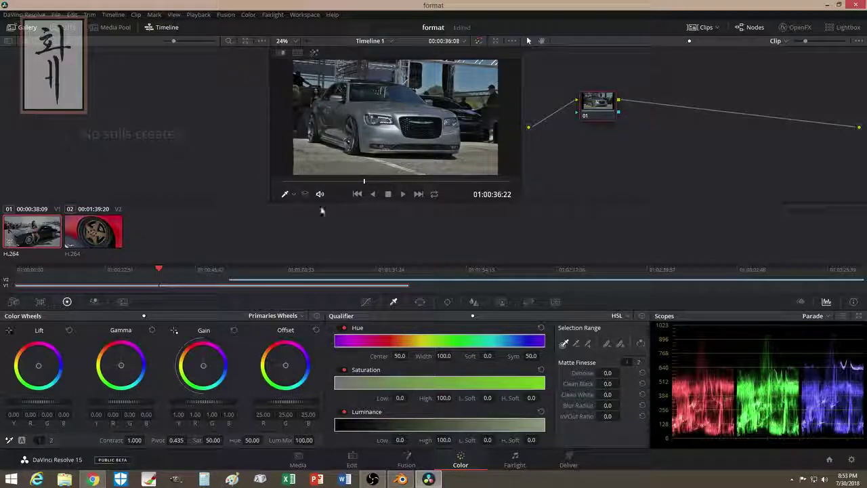
- Add an alpha output to the silver car clip's node graph and link the node's key to it
right_click(708, 139)
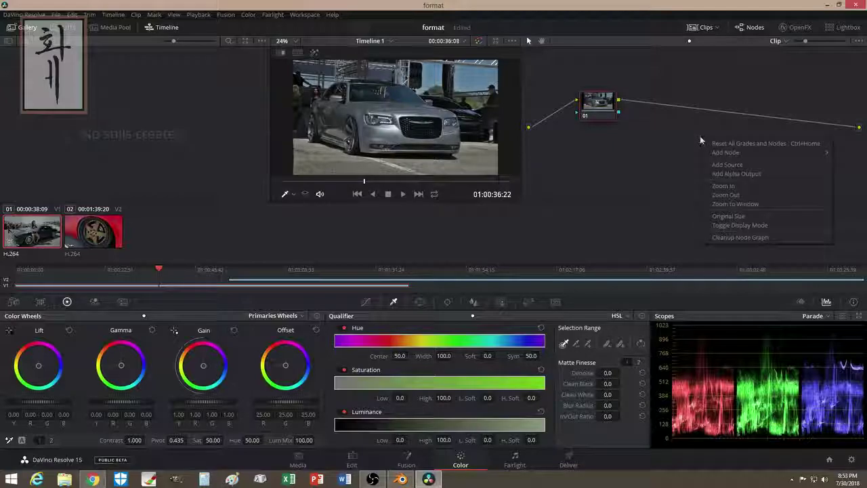
left_click(721, 174)
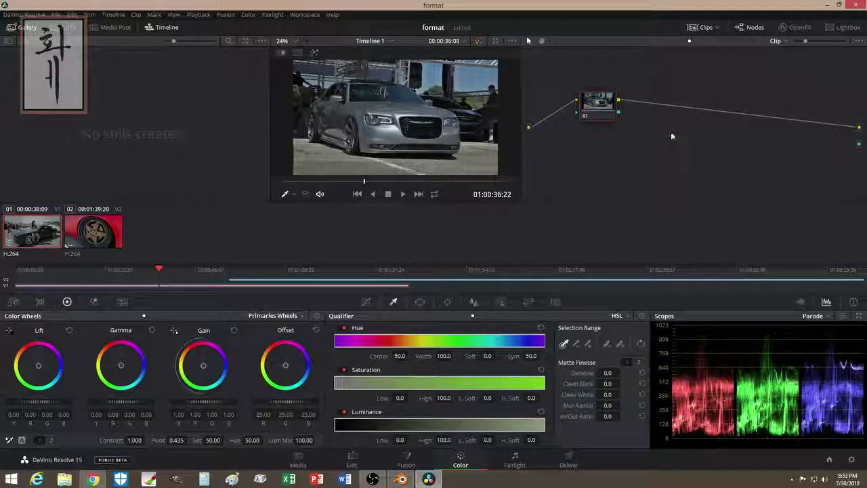
left_click_drag(743, 133, 854, 148)
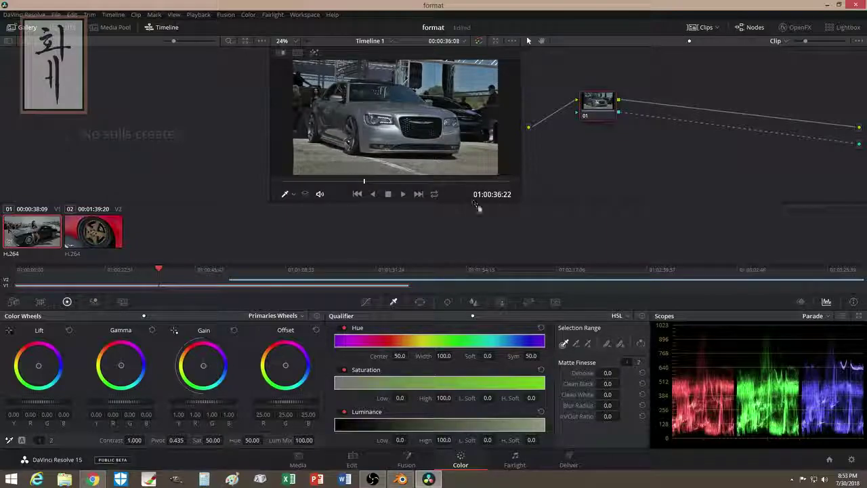
- Draw a custom triangular mask through the top-right, bottom-left and top-left corners
left_click(420, 302)
left_click(345, 411)
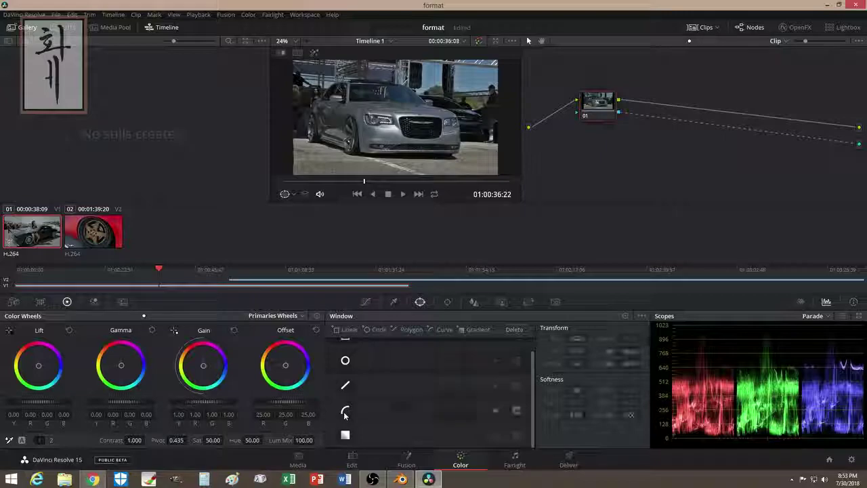
left_click(496, 61)
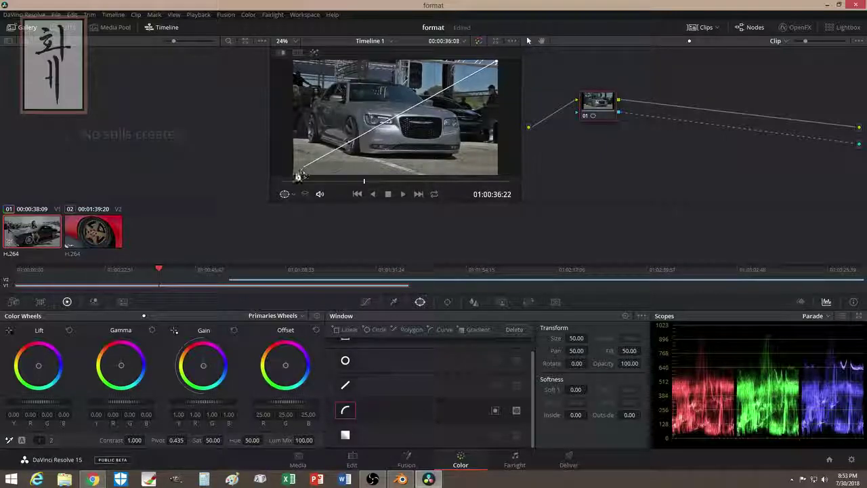
left_click(293, 174)
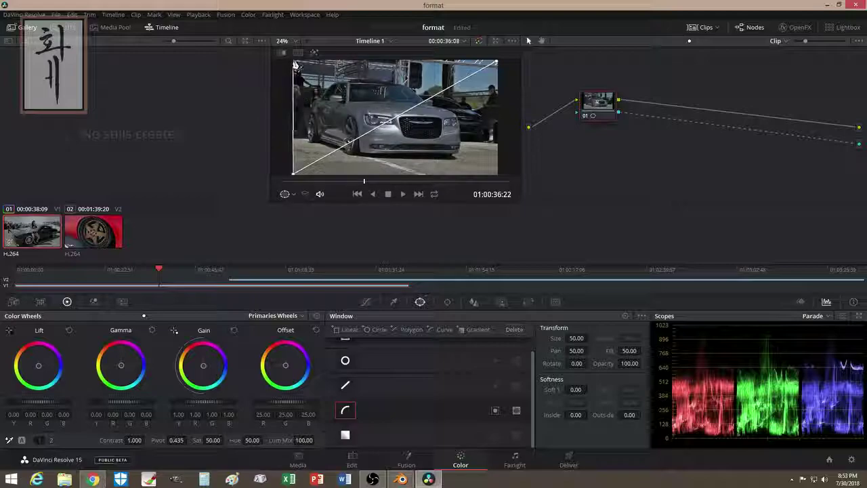
left_click(293, 61)
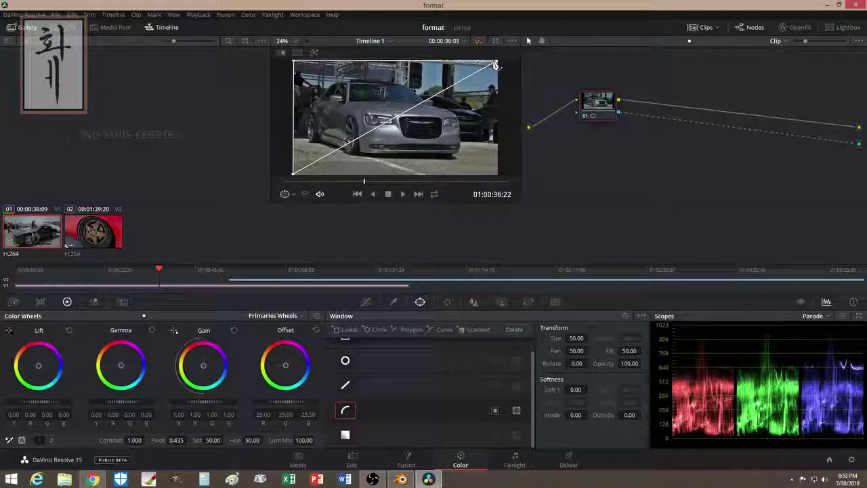
left_click(496, 61)
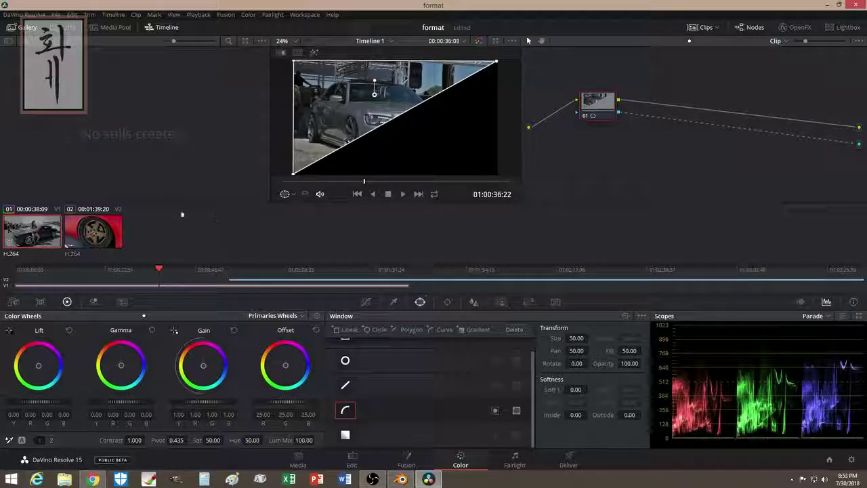
- Add and link an alpha output for the red wheel clip, then return to the Edit page
left_click(105, 237)
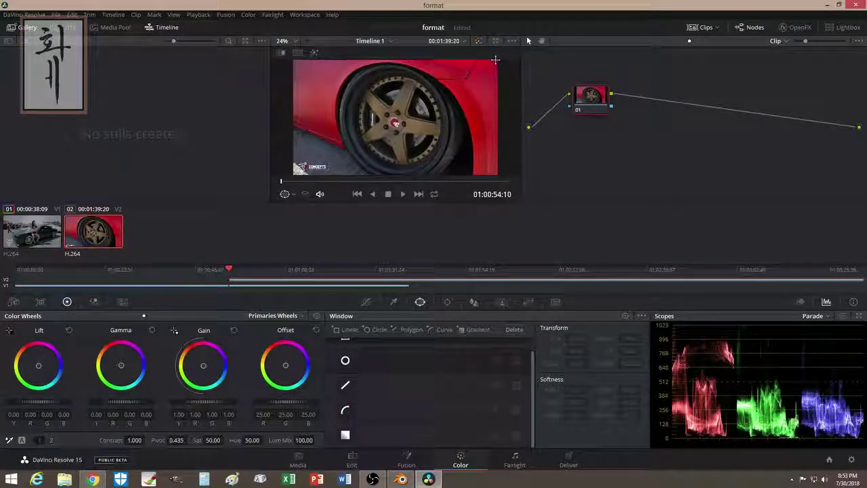
right_click(698, 153)
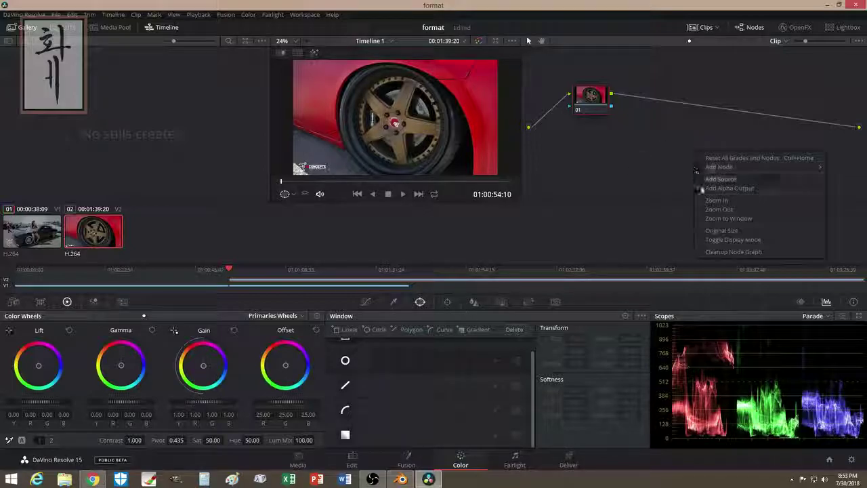
left_click(727, 190)
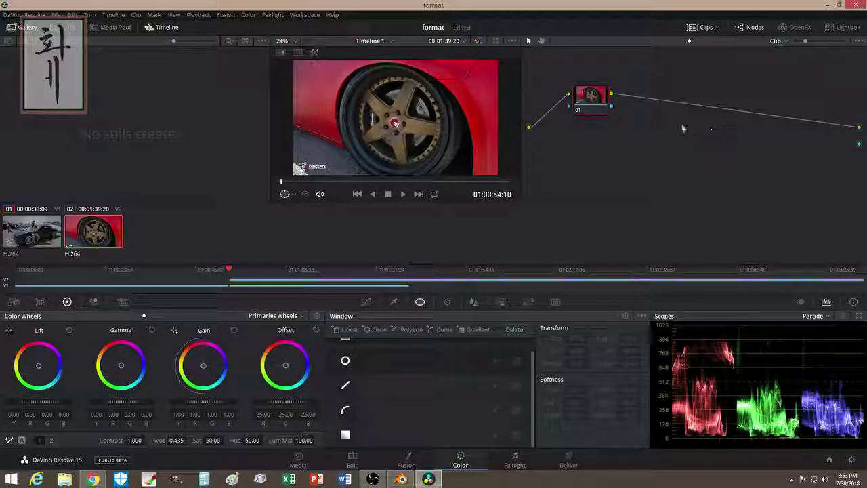
left_click_drag(730, 135, 859, 144)
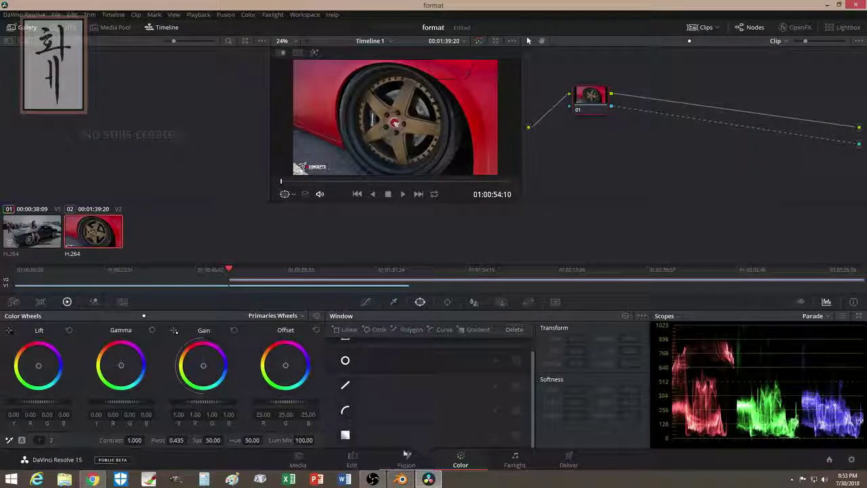
left_click(351, 460)
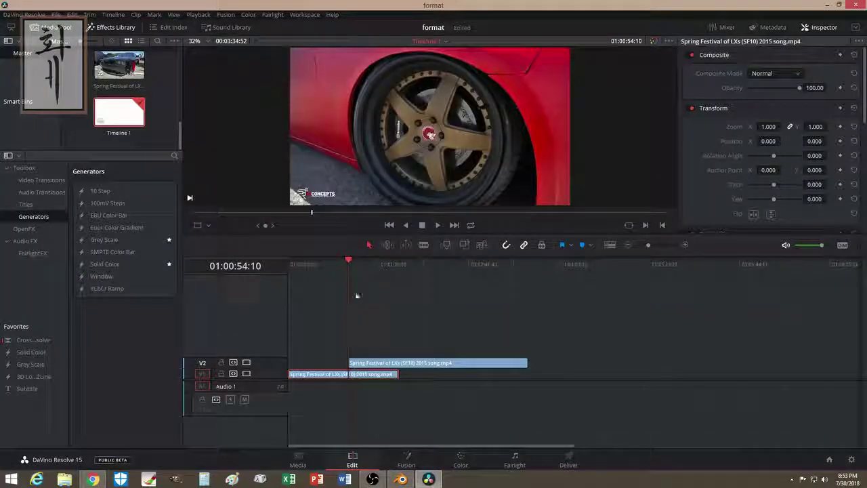
- Preview the wheel clip and set the V2 clip's Composite Mode to Multiply
left_click_drag(355, 263, 358, 265)
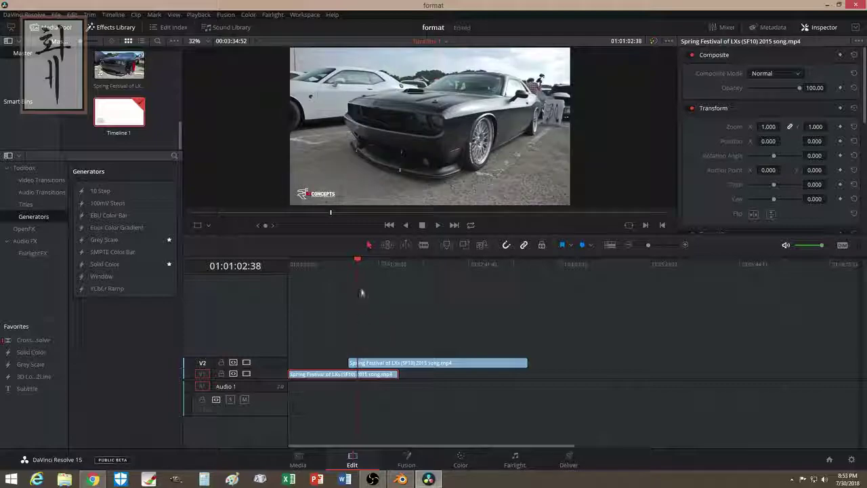
mouse_move(358, 262)
left_mouse_down()
mouse_move(347, 259)
mouse_move(361, 265)
left_mouse_up()
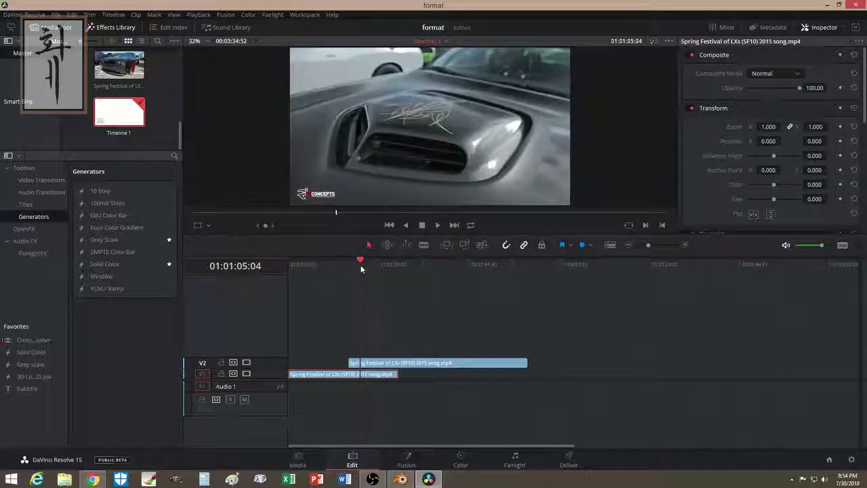
left_click(413, 363)
left_click(779, 74)
scroll(779, 146, "down", 4)
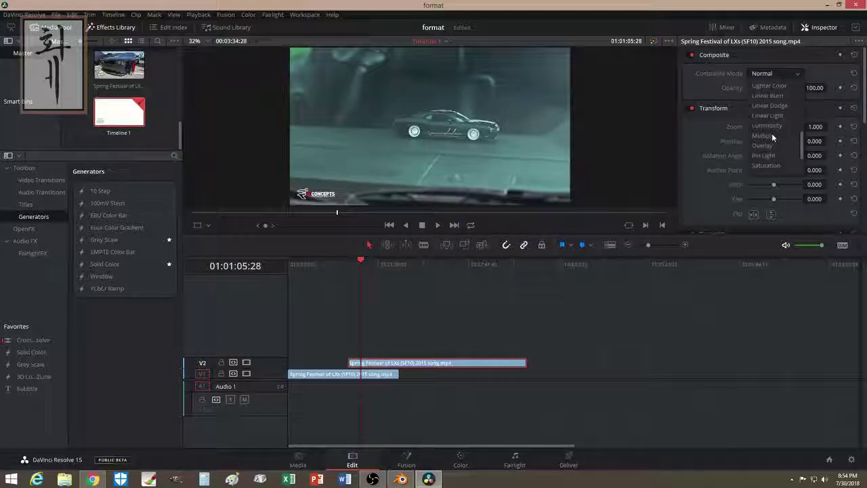
left_click(774, 138)
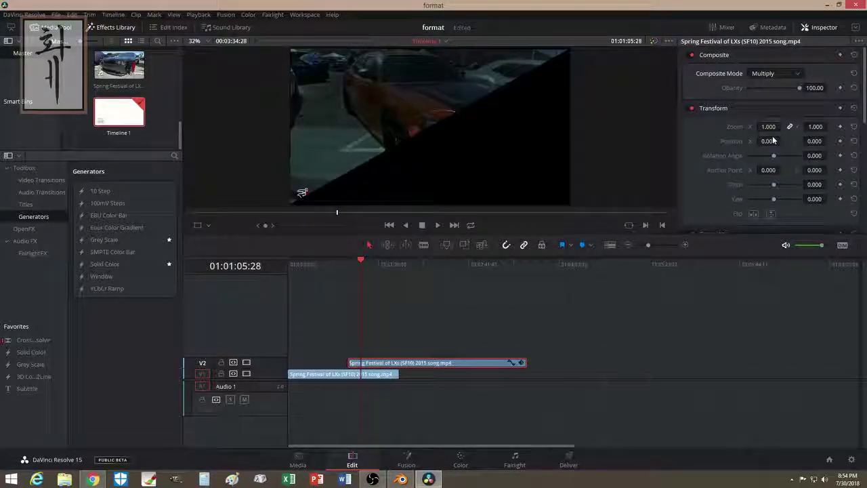
- Set the V2 clip back to Normal and move the masked clip onto a new V3 track
left_click(771, 73)
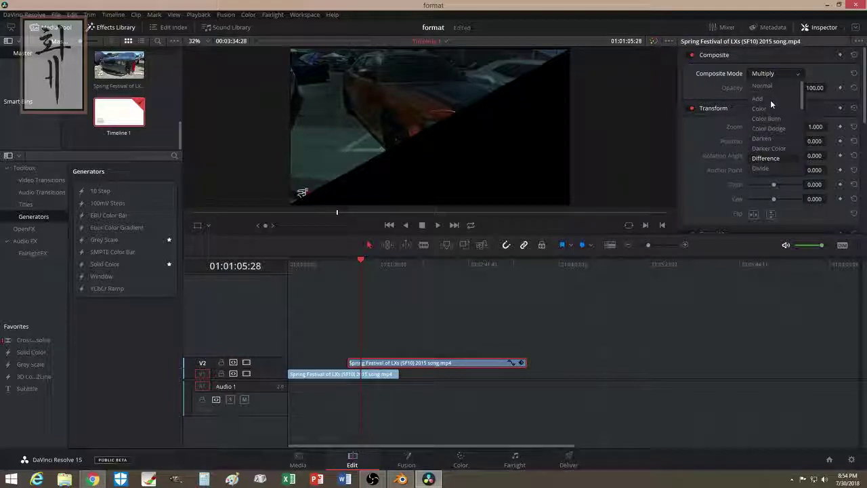
left_click(773, 88)
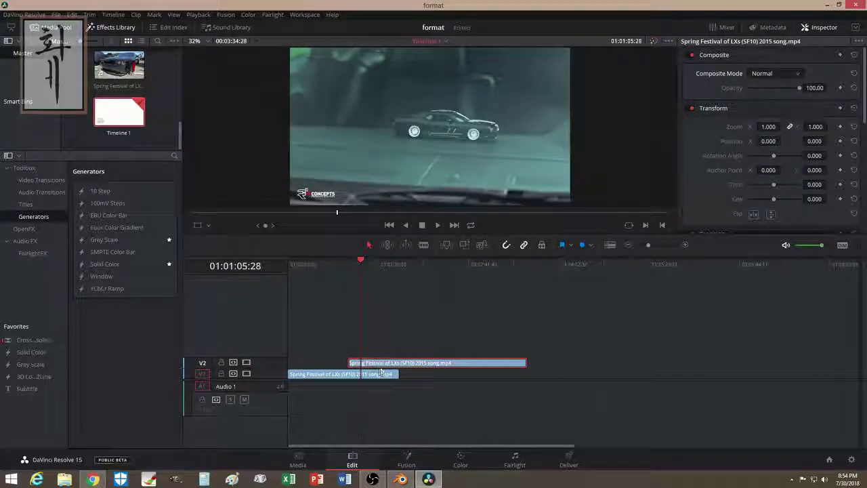
left_click_drag(357, 378, 357, 352)
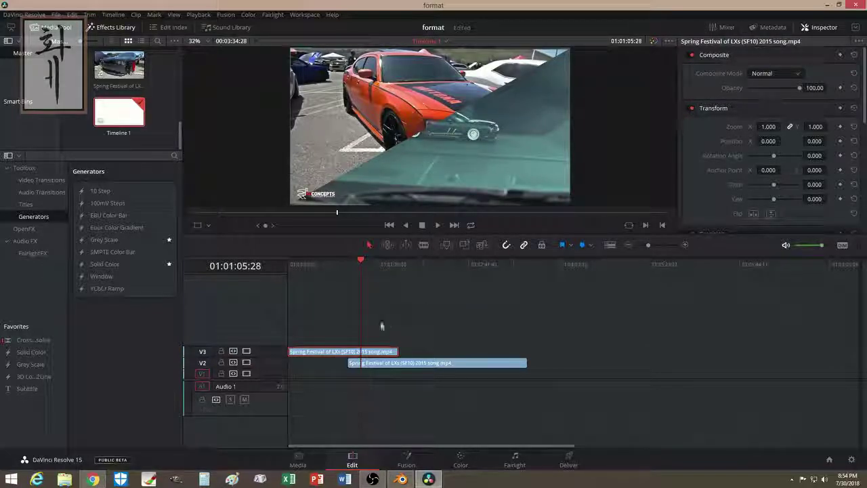
- Scrub to 01:01:15:10 to check the diagonal split, then open the Color page
left_click(366, 264)
left_click_drag(366, 264, 369, 263)
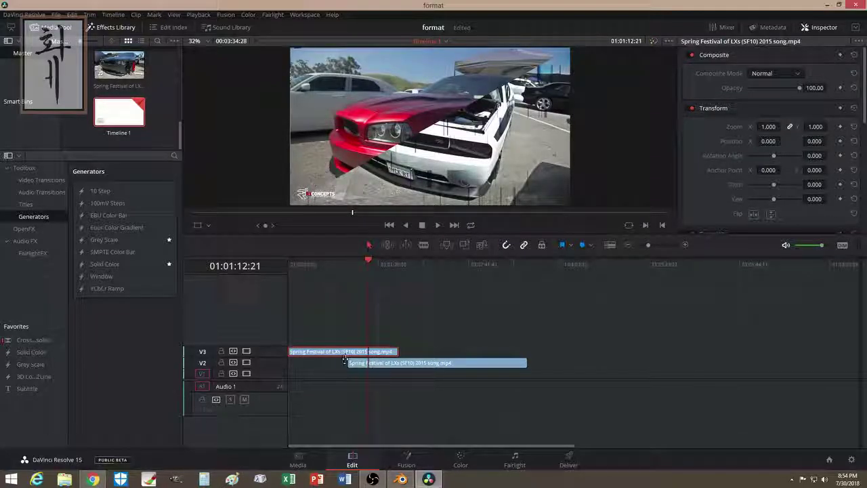
left_click_drag(369, 262, 371, 276)
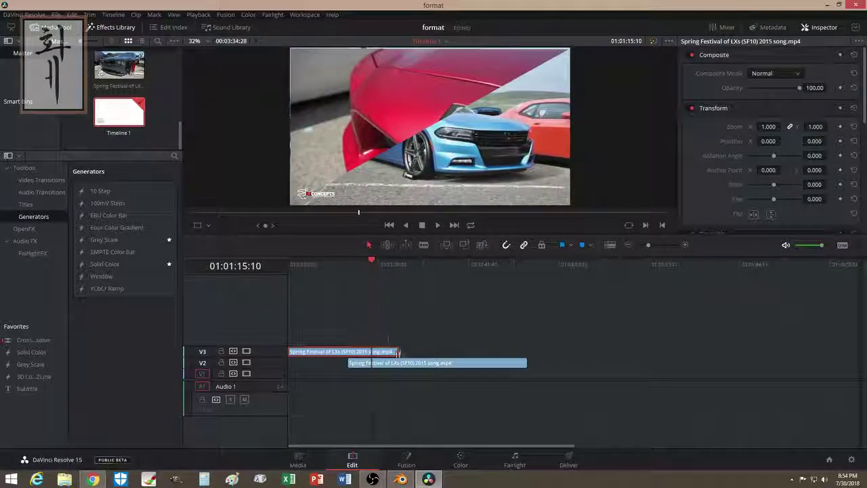
left_click(461, 459)
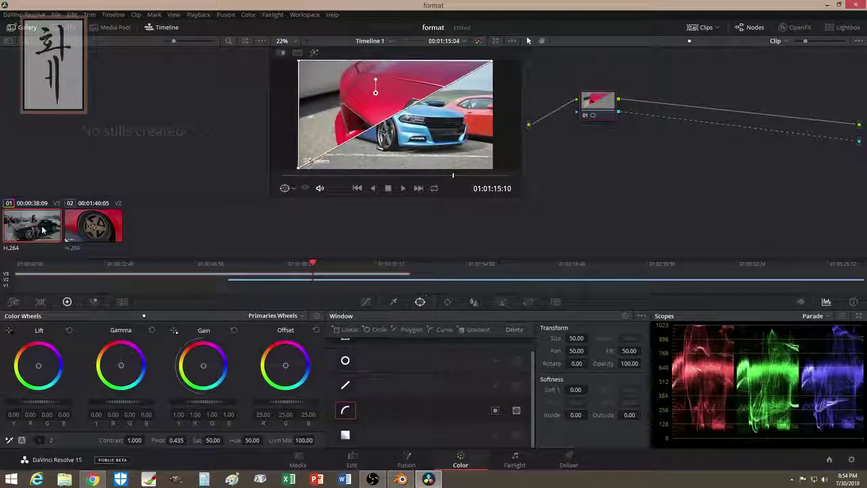
- Clear the masked clip's diagonal window and return to the Edit page
left_click(624, 315)
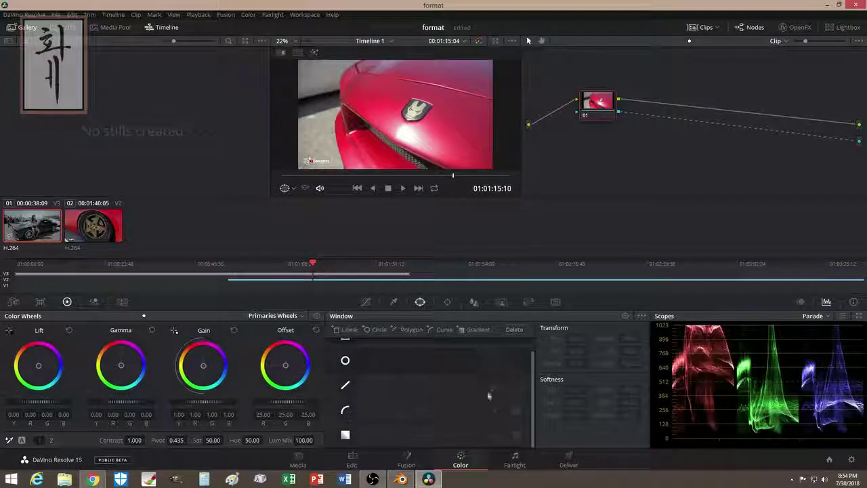
left_click(353, 461)
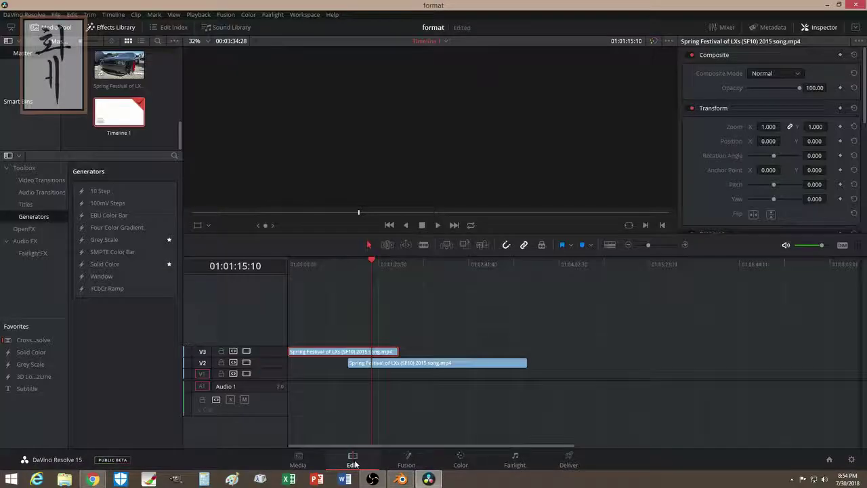
left_click_drag(180, 144, 181, 93)
- Place b[1-1].png and c[2-2].png on new tracks and raise the upper car clip above b[1-1].png
mouse_move(118, 76)
left_mouse_down()
mouse_move(365, 332)
mouse_move(350, 342)
left_mouse_up()
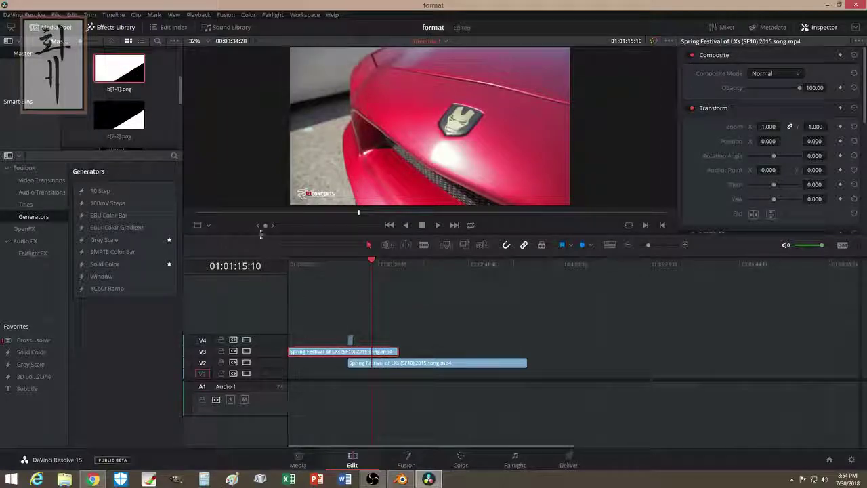
mouse_move(119, 116)
left_mouse_down()
mouse_move(354, 330)
mouse_move(309, 329)
mouse_move(345, 340)
mouse_move(308, 341)
mouse_move(370, 330)
mouse_move(429, 349)
left_mouse_up()
left_click(366, 350)
mouse_move(366, 350)
left_mouse_down()
mouse_move(367, 340)
mouse_move(366, 353)
left_mouse_up()
left_click(362, 330)
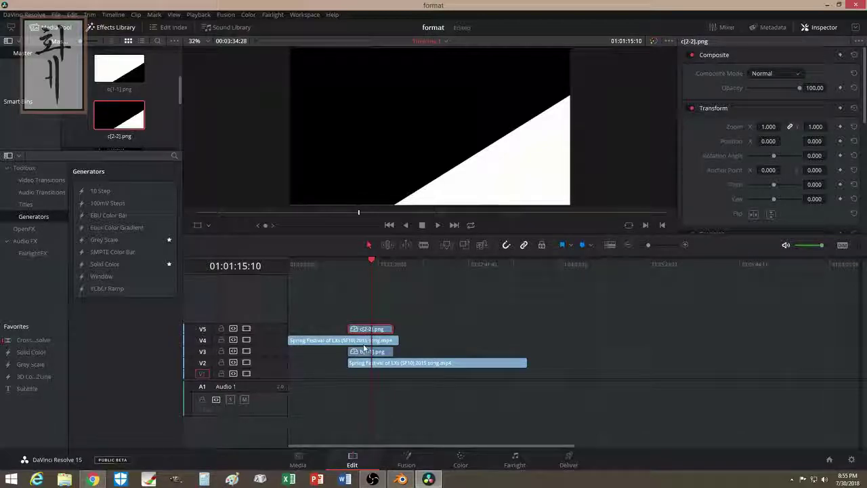
- Set the c[2-2].png matte's Composite Mode to Multiply and select it with the upper car clip
left_click(775, 75)
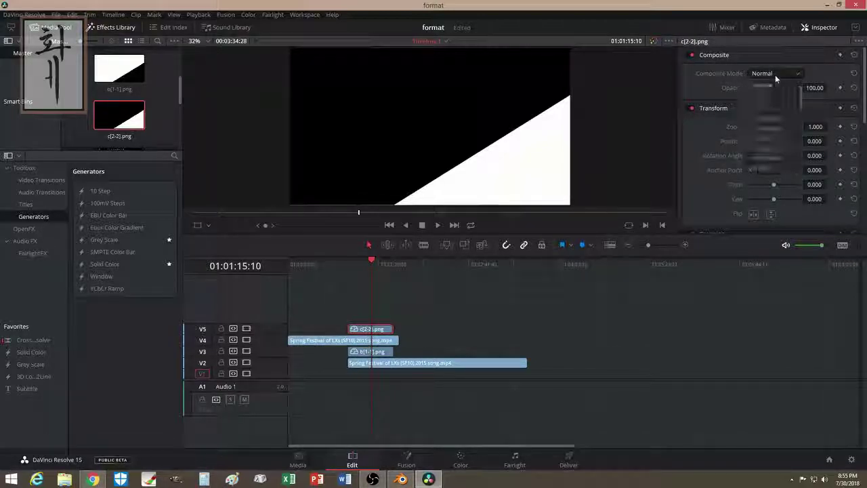
scroll(772, 139, "down", 3)
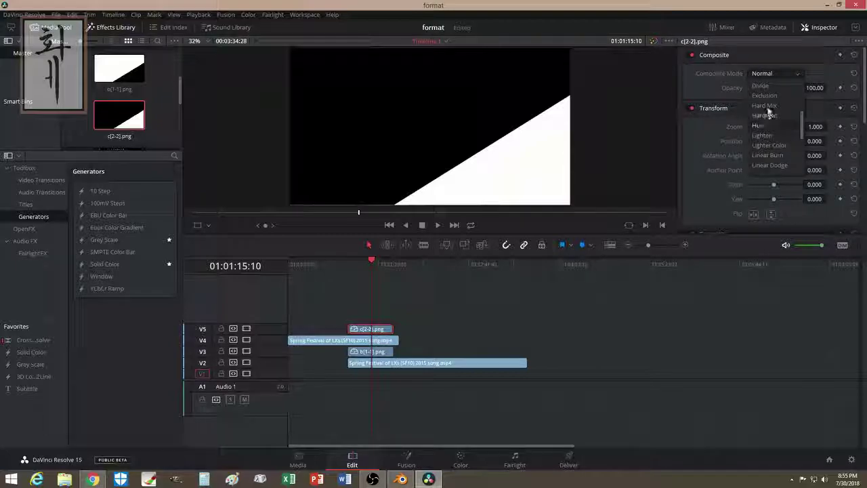
scroll(769, 138, "down", 2)
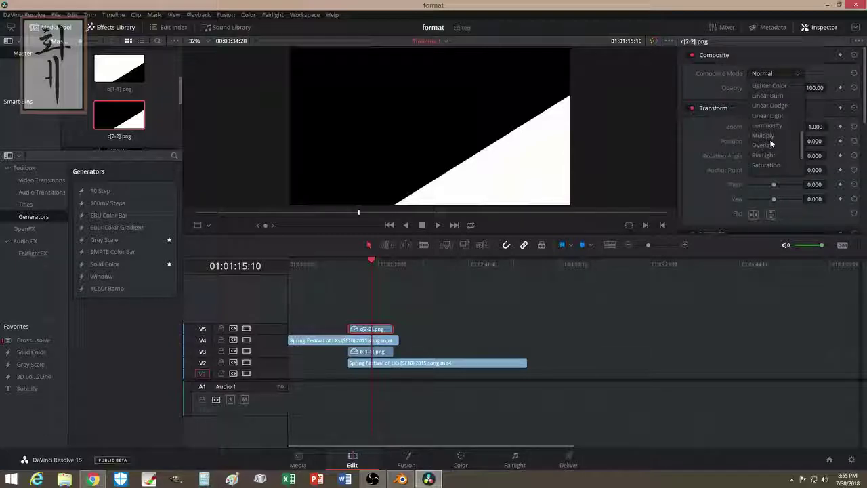
left_click(769, 139)
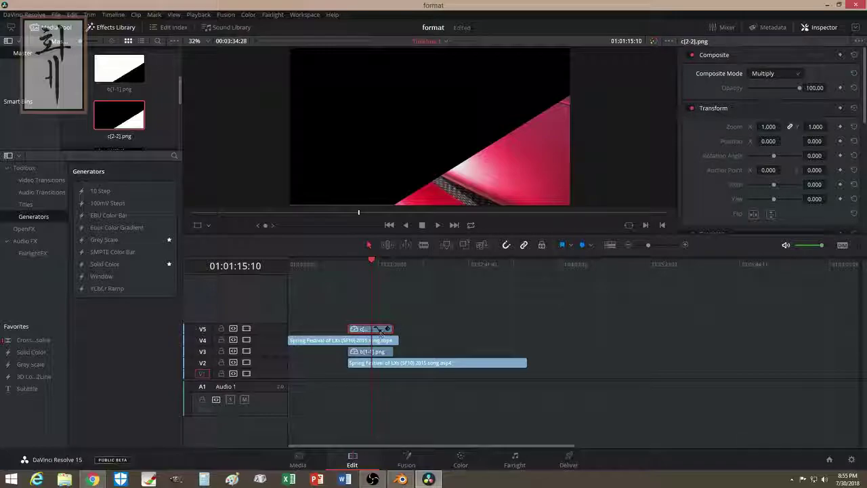
left_click(361, 342)
left_click(363, 330, "ctrl")
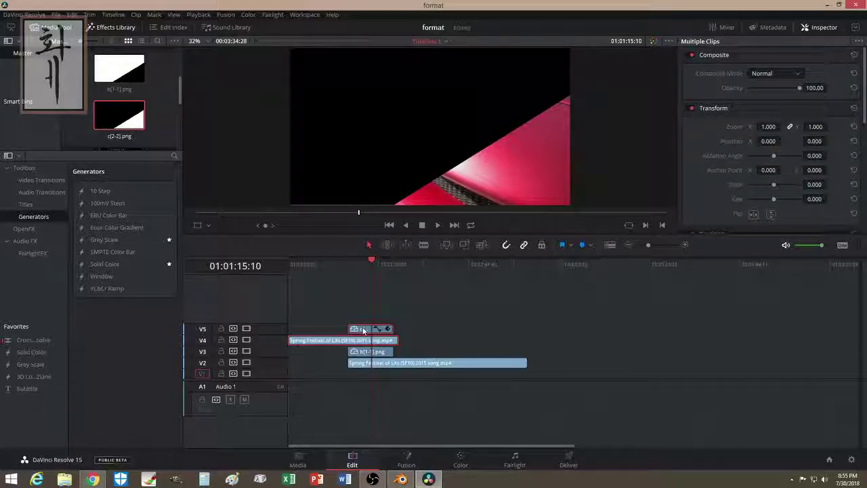
right_click(363, 330)
left_click(380, 118)
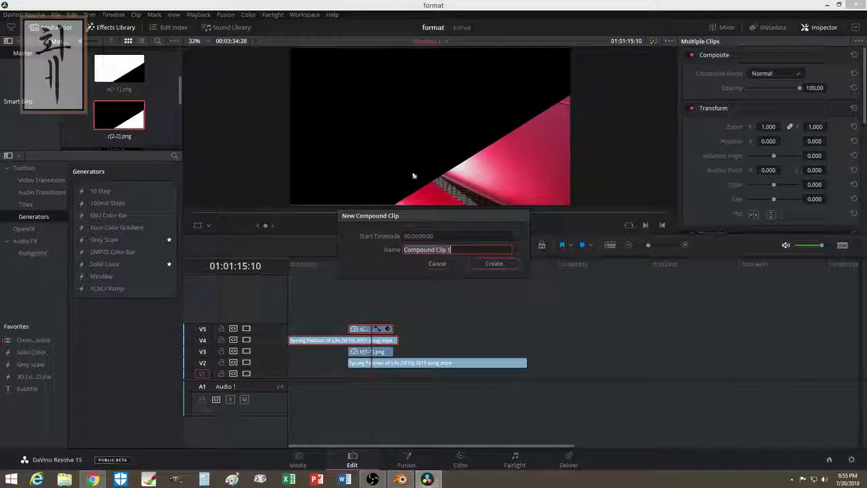
key("Return")
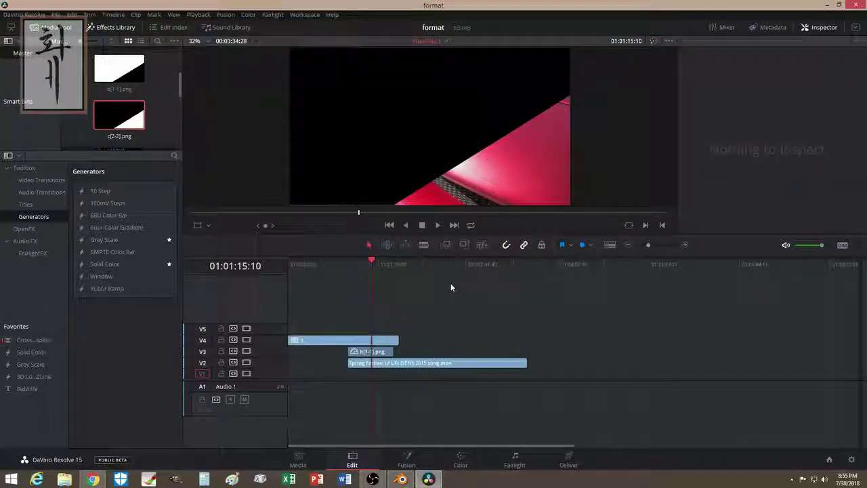
mouse_move(374, 266)
left_mouse_down()
mouse_move(327, 279)
mouse_move(371, 275)
left_mouse_up()
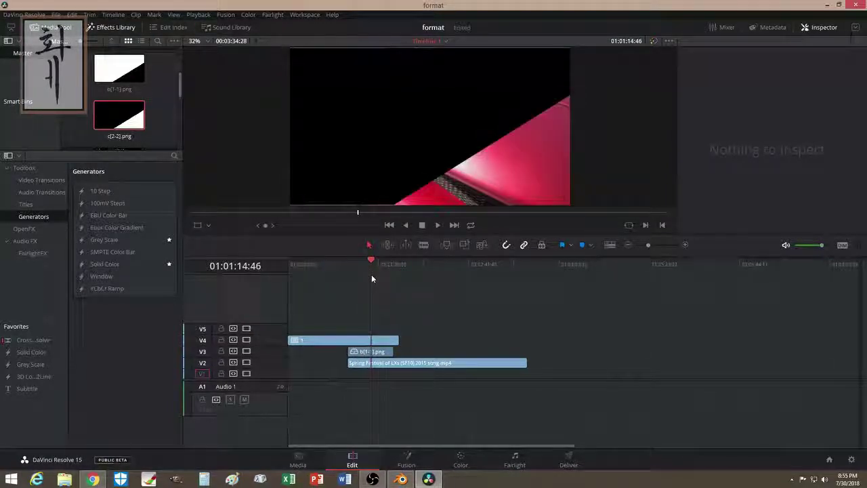
key("ctrl+z")
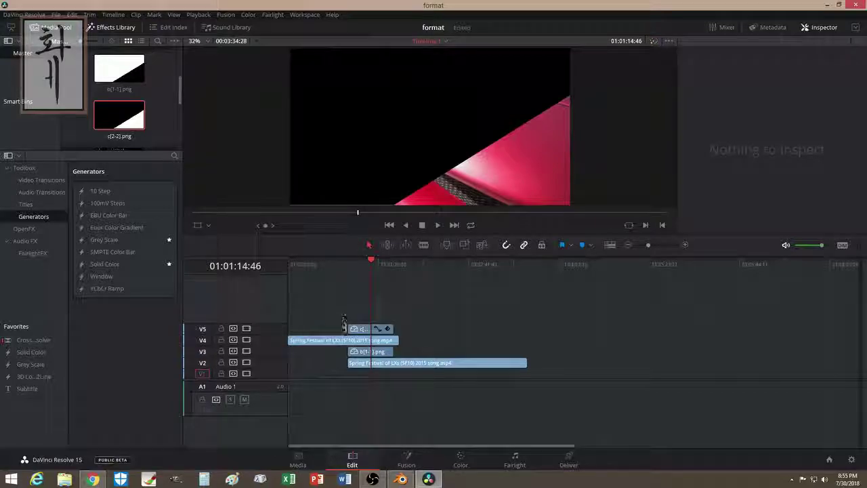
- Trim the c[2-2].png and b[1-1].png mattes to match their car clips' lengths
left_click_drag(345, 329, 289, 328)
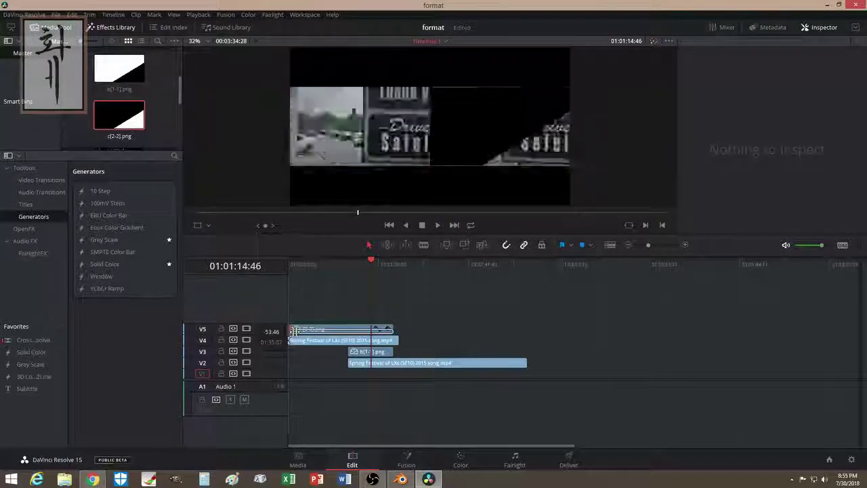
left_click_drag(391, 351, 527, 351)
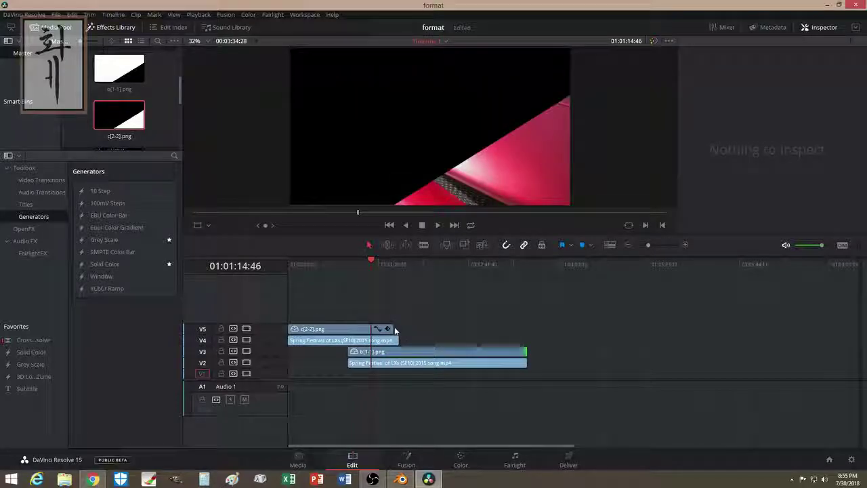
left_click_drag(393, 329, 398, 329)
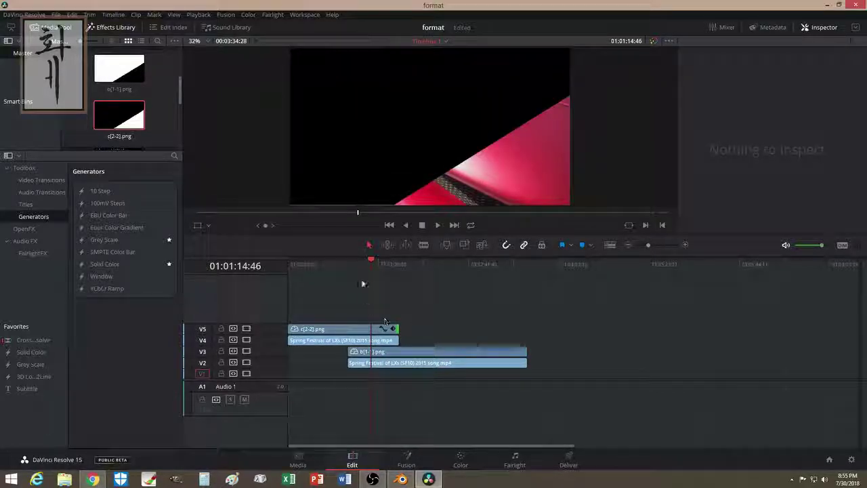
left_click(343, 331)
mouse_move(358, 261)
left_mouse_down()
mouse_move(338, 265)
mouse_move(359, 273)
left_mouse_up()
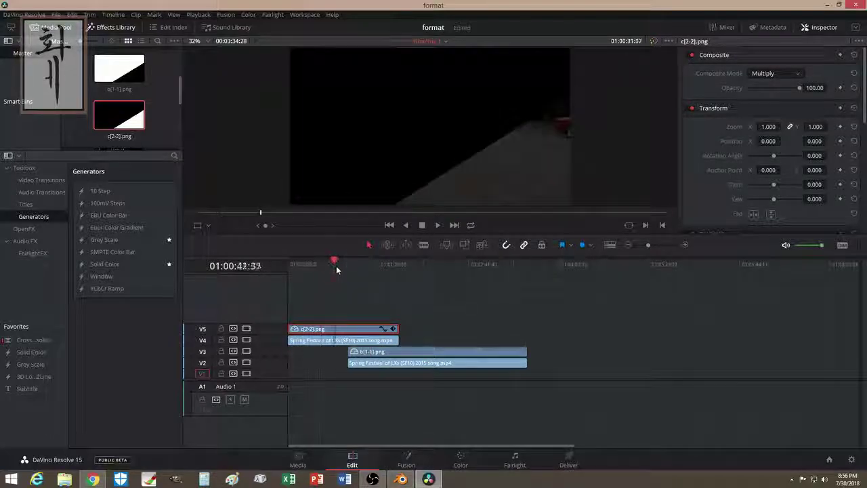
- Merge the upper car clip and c[2-2].png matte into compound clip '1' and preview it
left_click(338, 342, "ctrl")
right_click(337, 342)
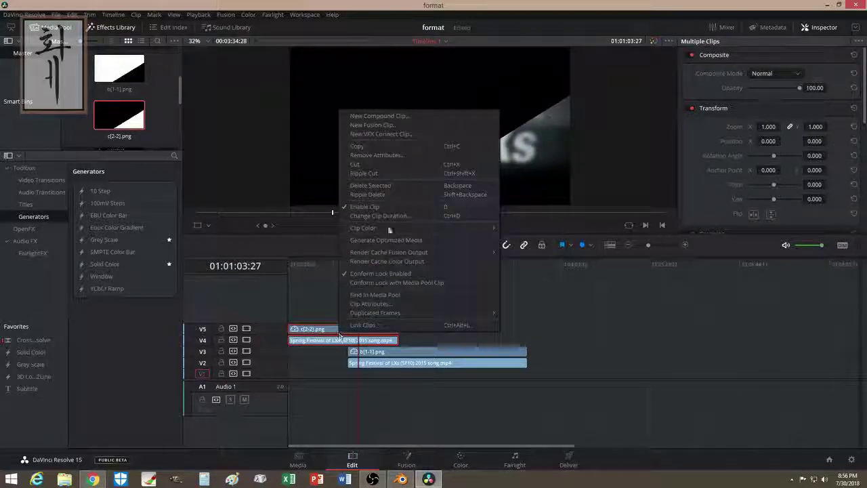
left_click(396, 115)
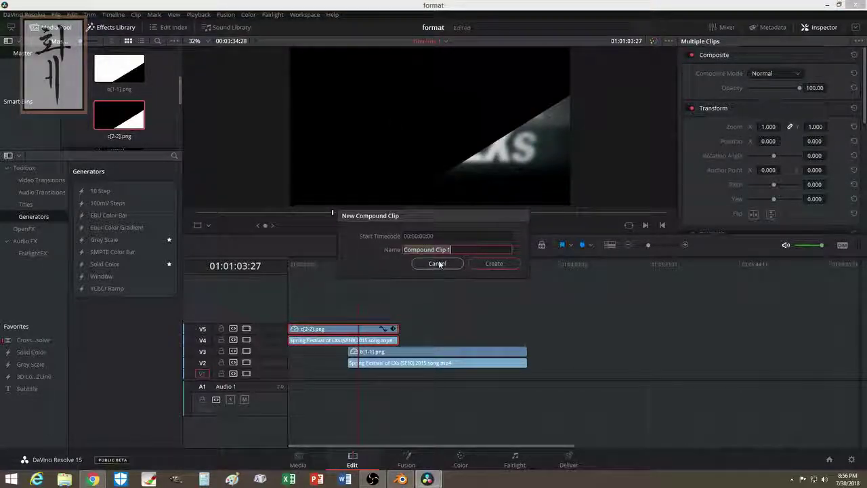
type("1")
key("Return")
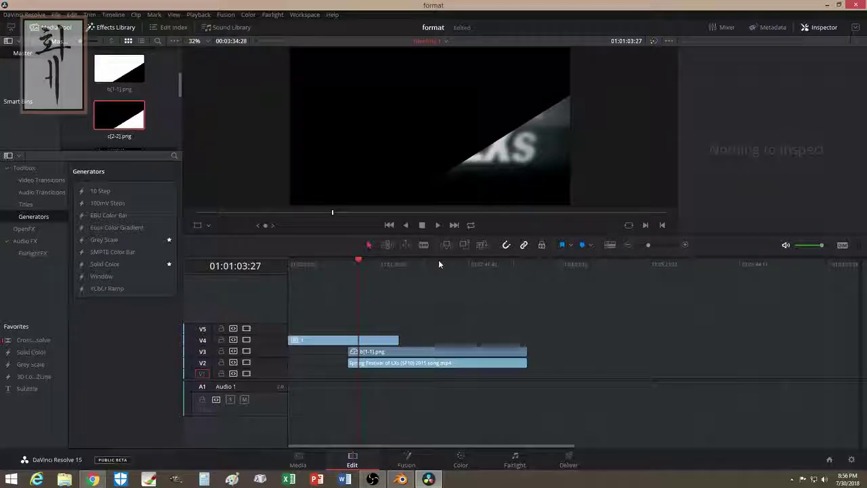
left_click(357, 264)
left_click_drag(357, 264, 360, 268)
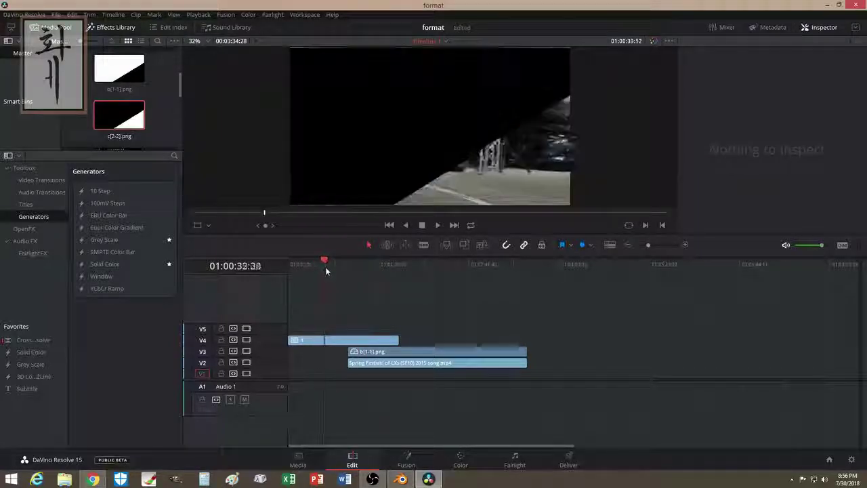
left_click(424, 277)
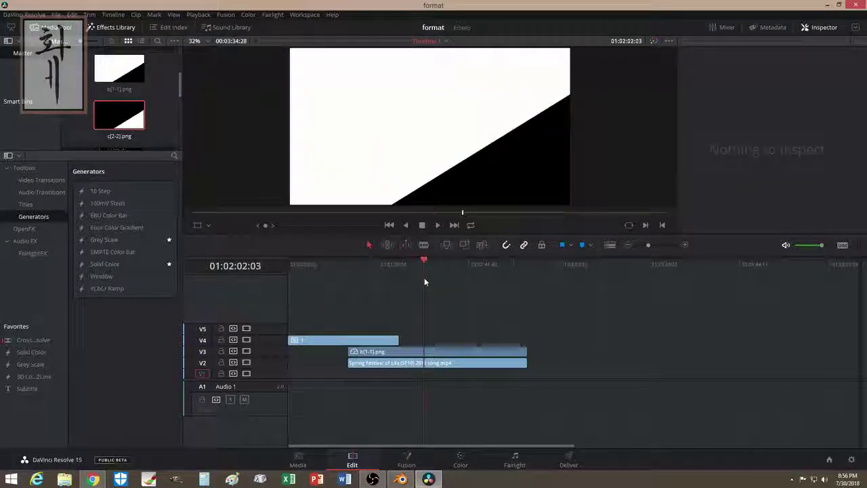
- Set the b[1-1].png matte's Composite Mode to Multiply and preview the result
left_click(432, 353)
left_click(437, 364, "ctrl")
right_click(437, 363)
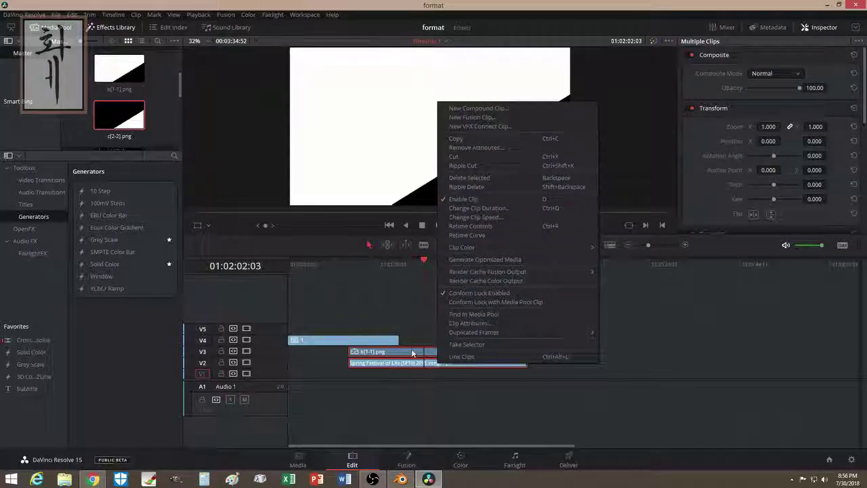
key("Escape")
left_click(495, 340)
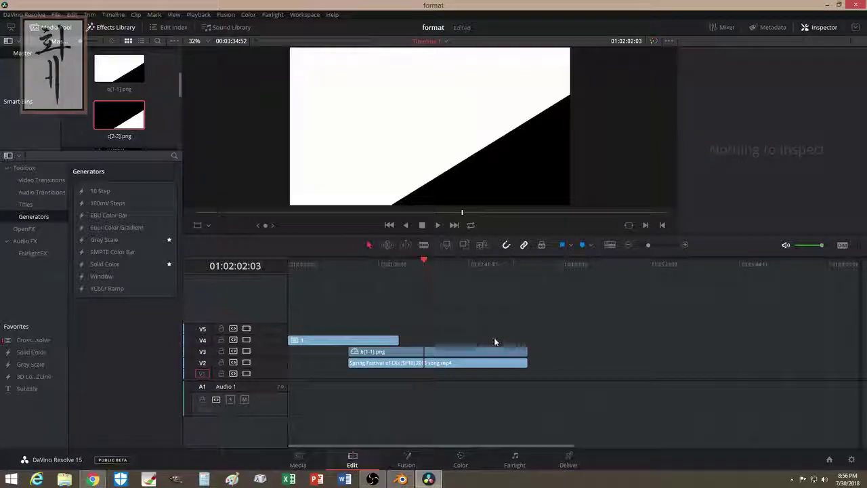
left_click(483, 351)
left_click(773, 73)
scroll(779, 129, "down", 2)
scroll(779, 142, "down", 2)
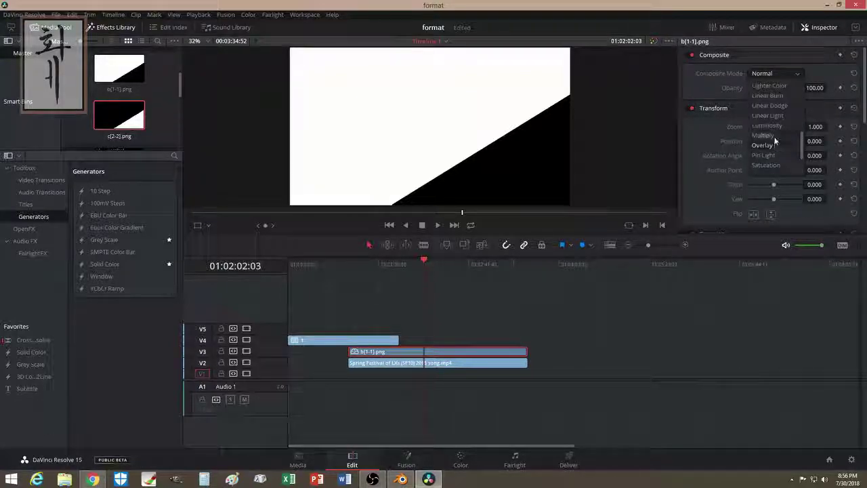
left_click(773, 135)
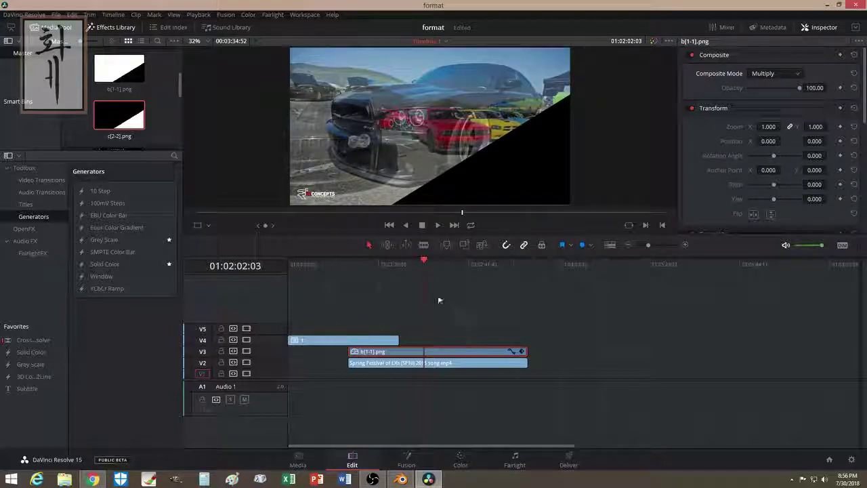
mouse_move(423, 263)
left_mouse_down()
mouse_move(387, 268)
mouse_move(418, 267)
left_mouse_up()
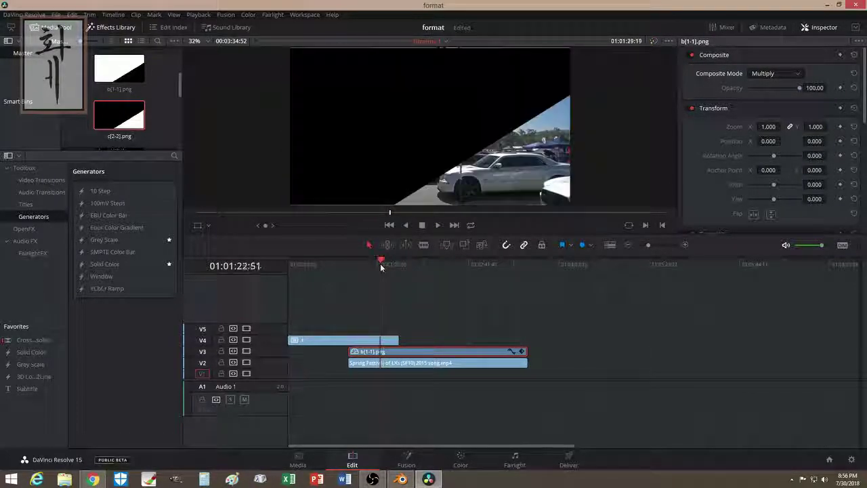
- Combine the b[1-1].png matte and lower car clip into a compound clip and preview it
left_click(425, 365, "ctrl")
right_click(428, 365)
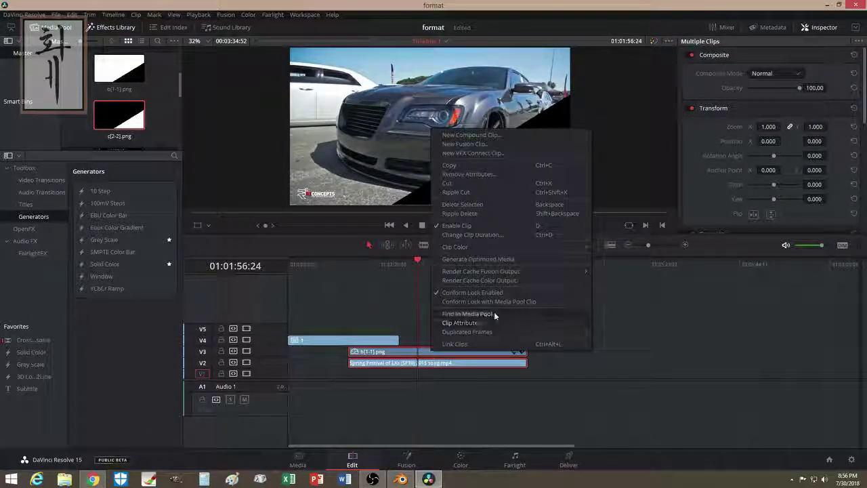
left_click(477, 135)
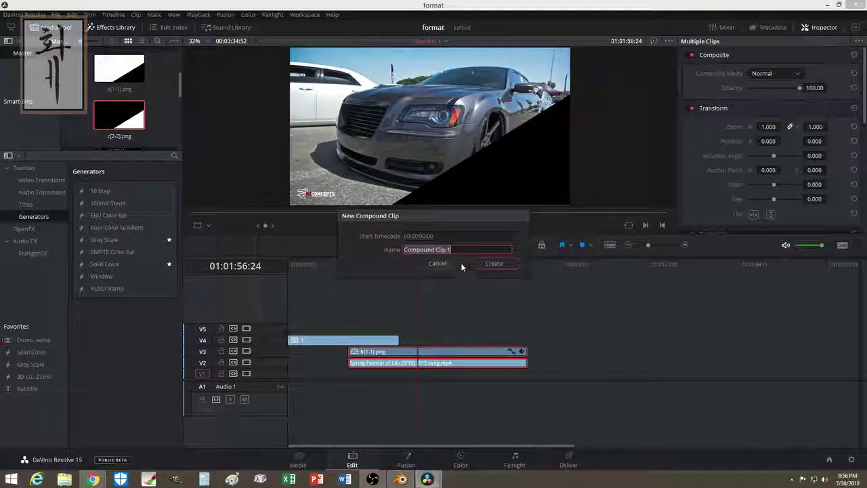
left_click(459, 262)
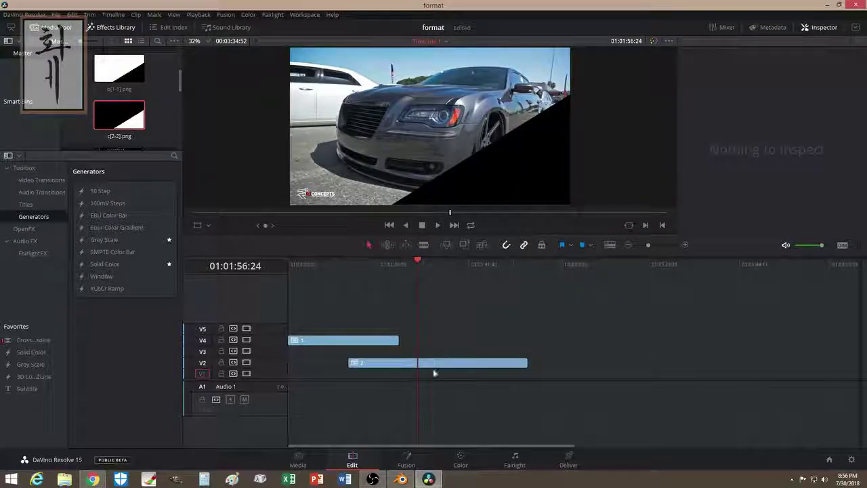
left_click(437, 265)
left_click_drag(436, 264, 454, 273)
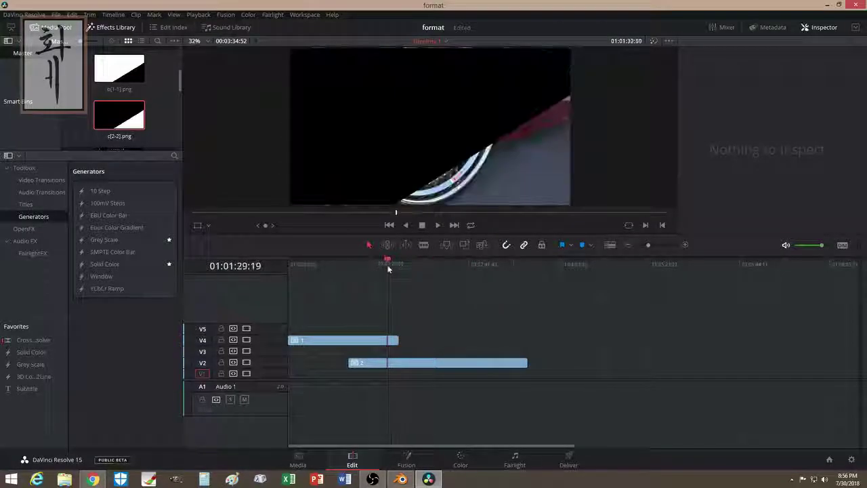
left_click_drag(454, 273, 382, 265)
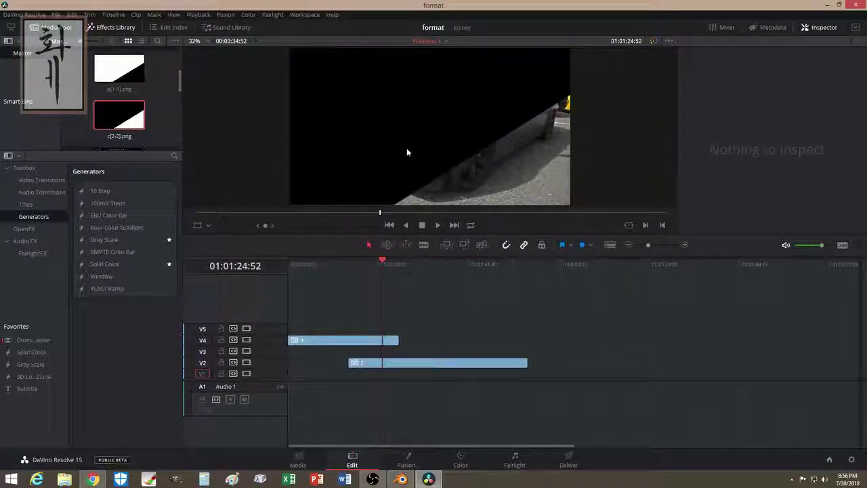
left_click(388, 339)
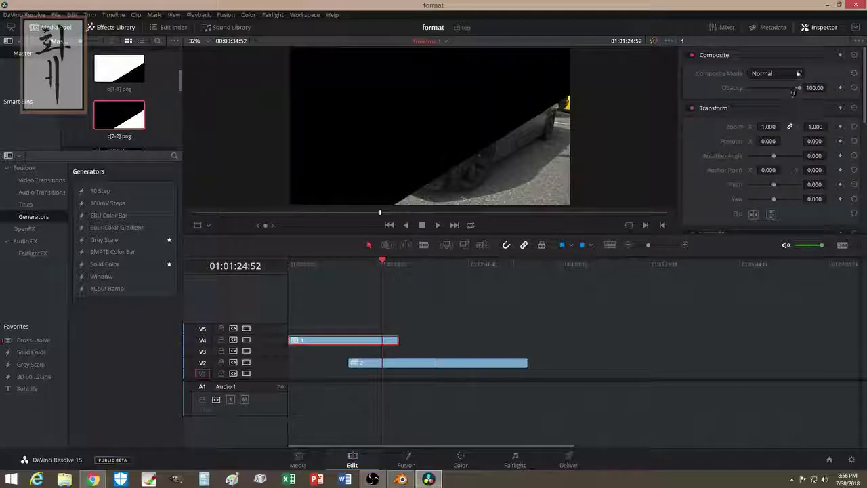
left_click(778, 76)
scroll(770, 140, "down", 3)
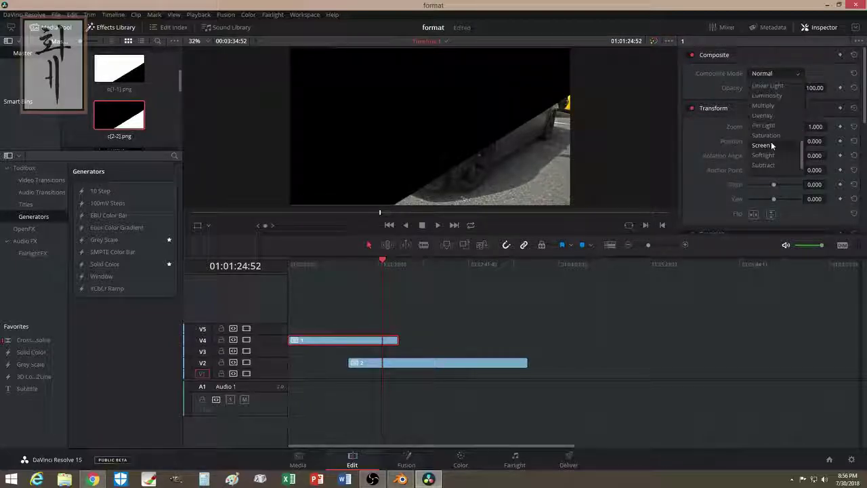
left_click(768, 107)
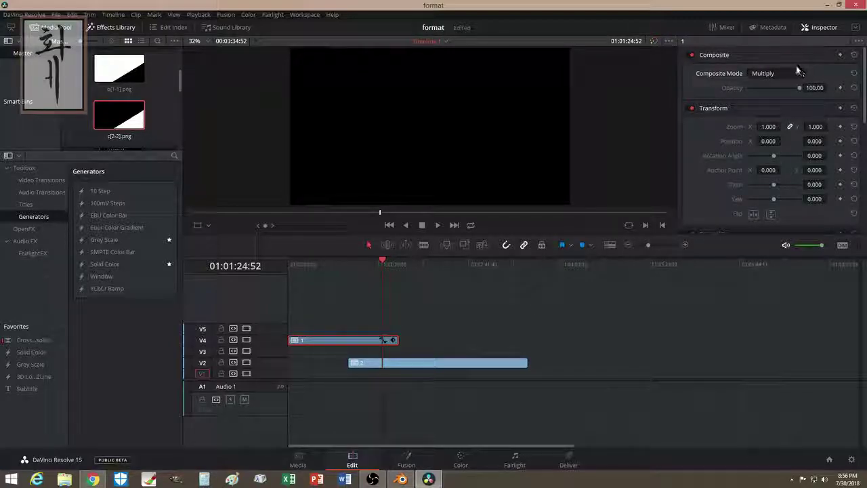
left_click(774, 75)
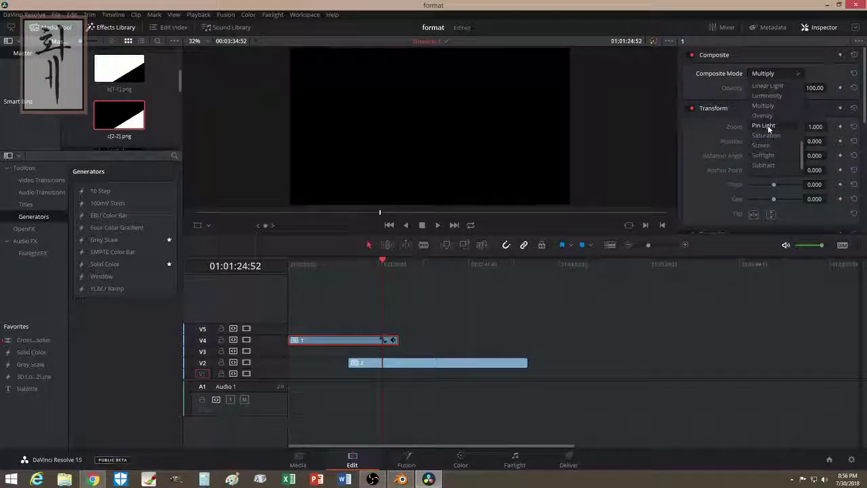
left_click(770, 108)
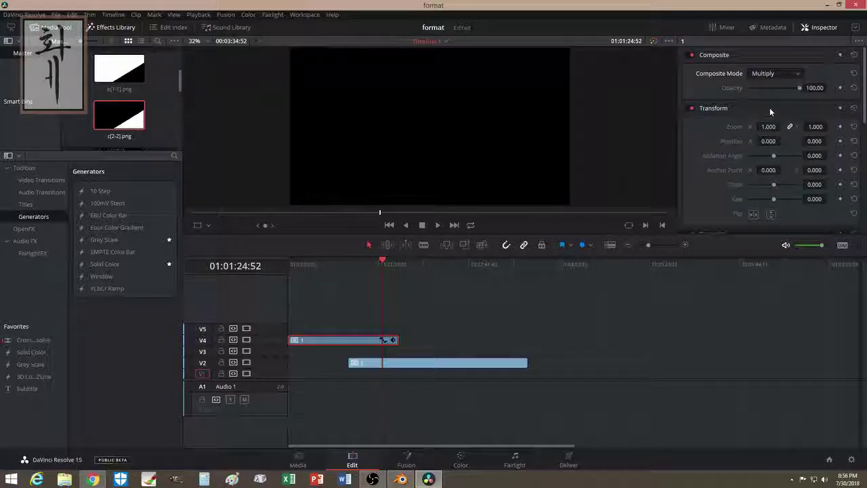
left_click(774, 74)
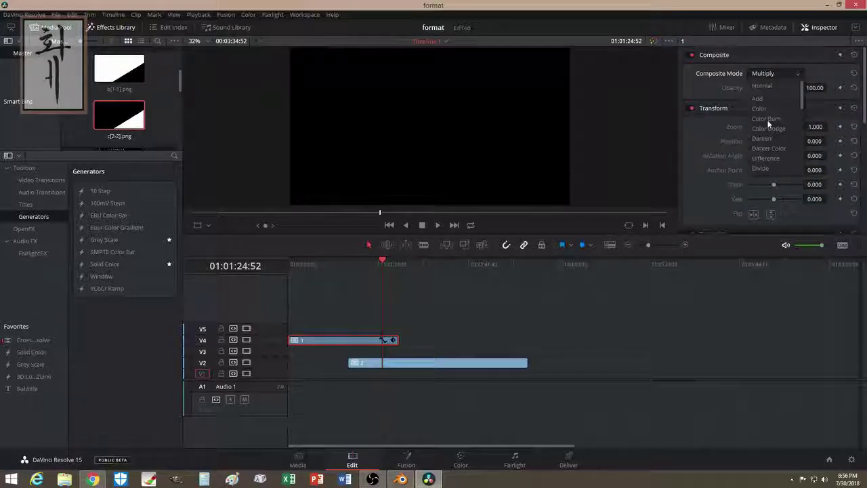
left_click(769, 87)
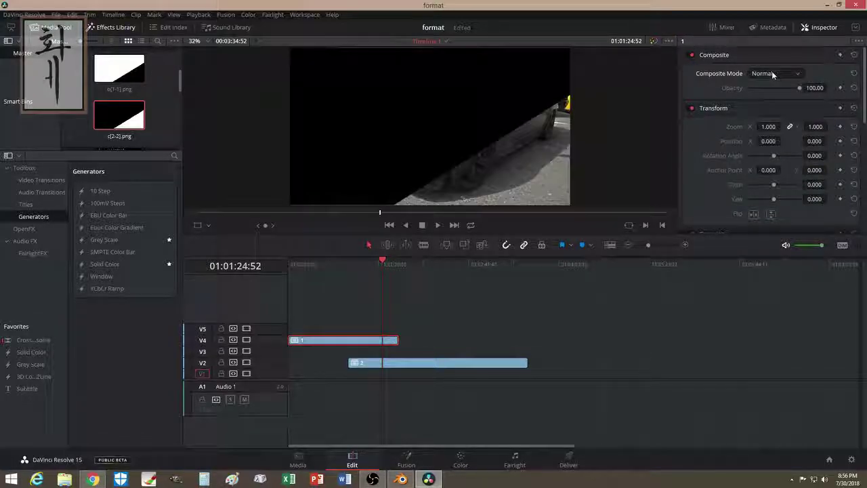
left_click(772, 75)
scroll(772, 136, "down", 5)
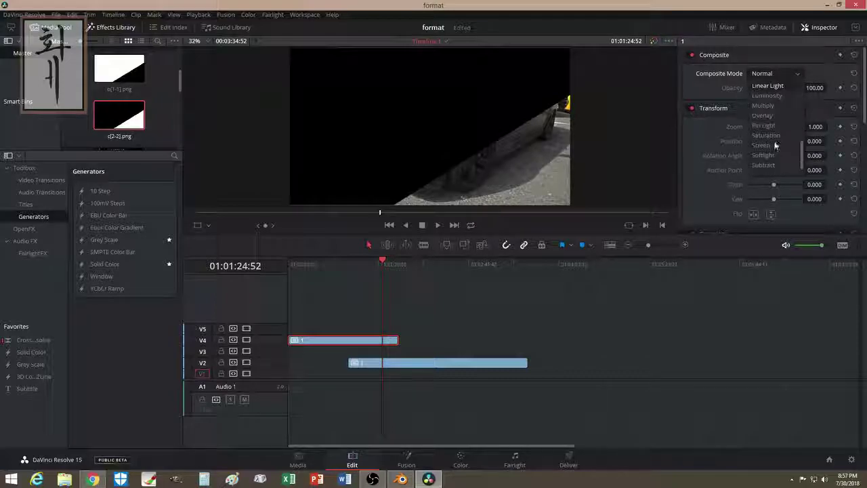
left_click(763, 115)
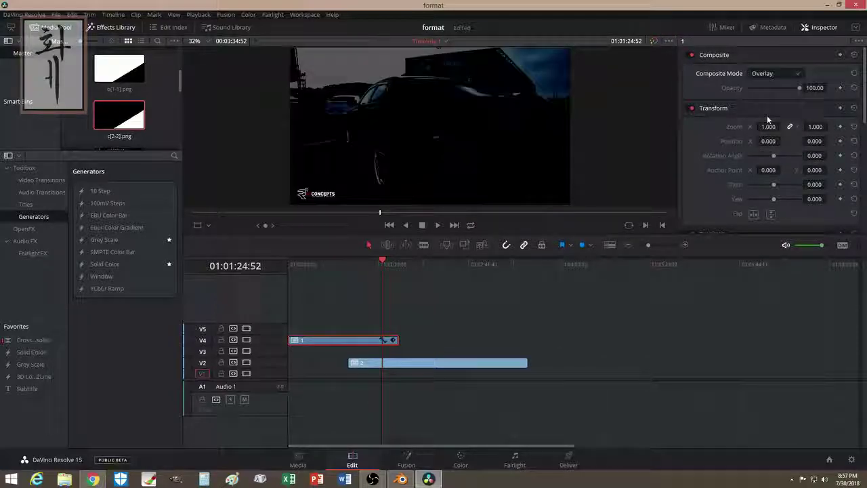
left_click(769, 73)
scroll(772, 107, "up", 5)
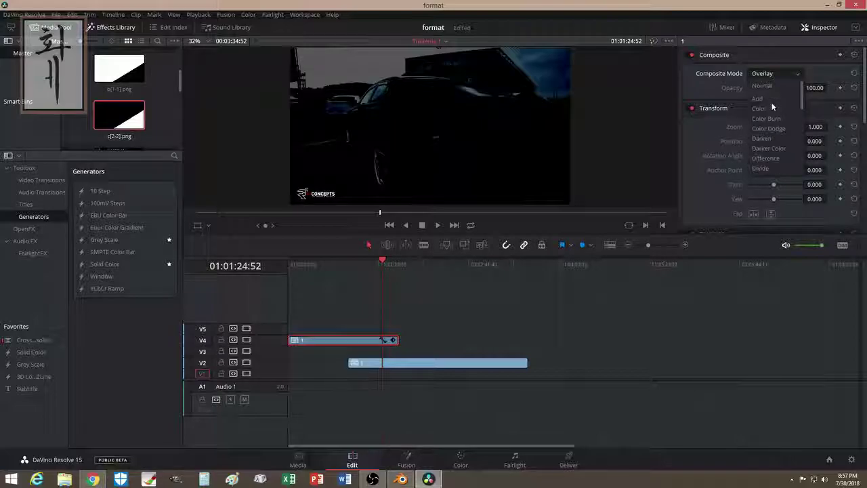
left_click(761, 86)
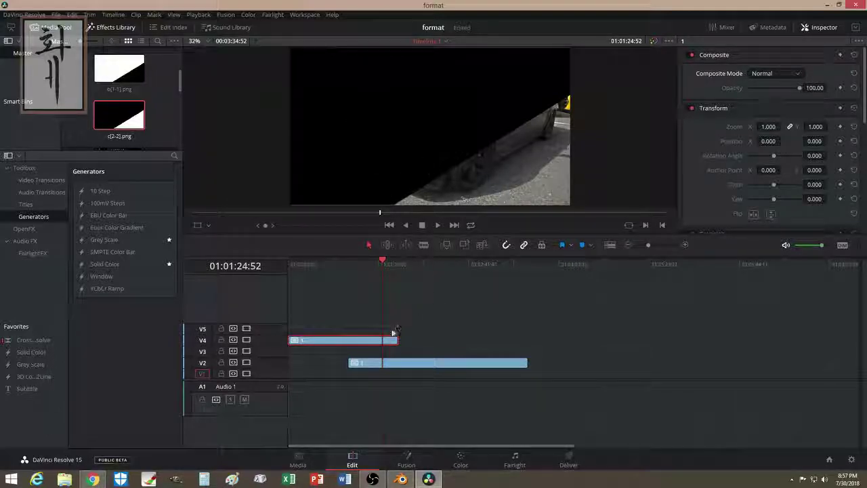
left_click(375, 364)
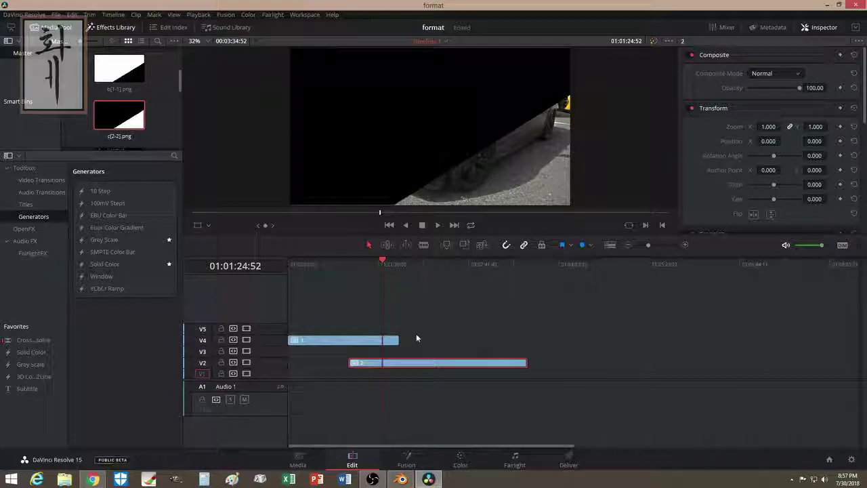
- Undo the compound clips so the mattes and car clips separate again, then open the Color page
left_click_drag(387, 265, 387, 264)
left_click(357, 344)
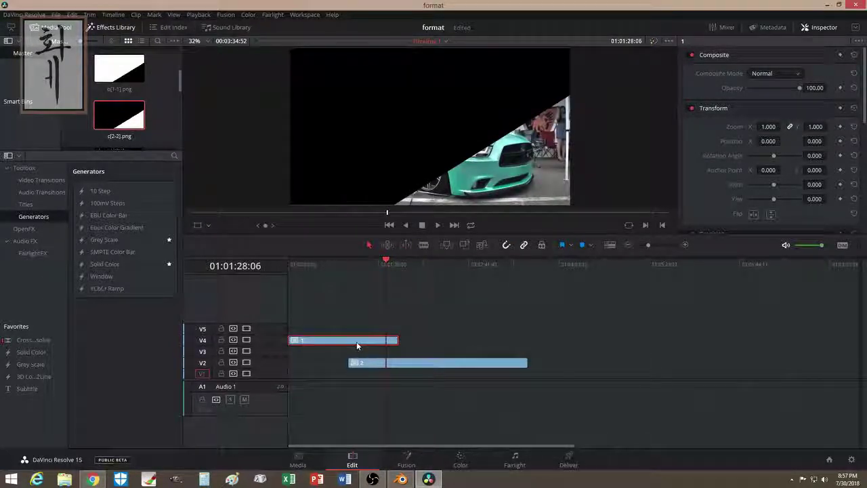
key("ctrl+b")
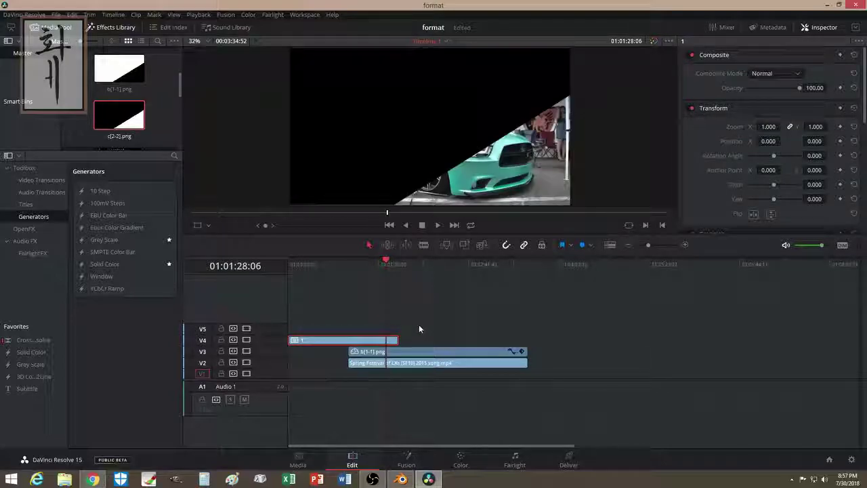
left_click(461, 466)
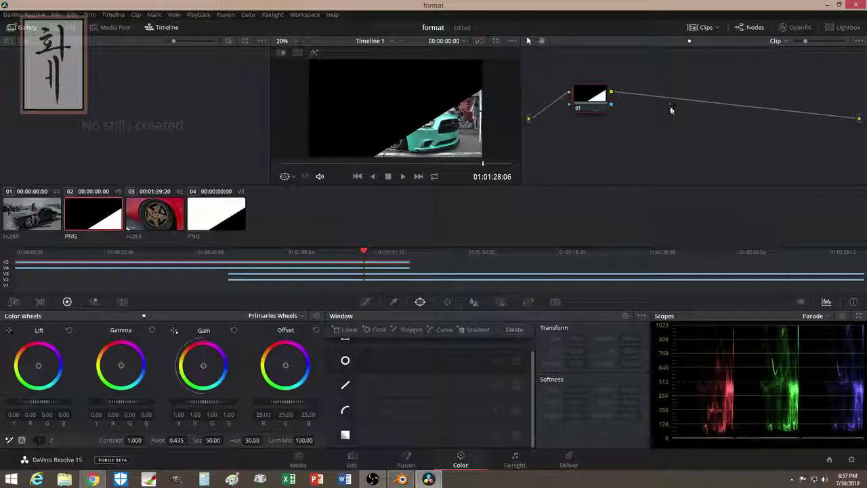
- Add an alpha output for mask clip 02 and wire the node's alpha into it
right_click(735, 135)
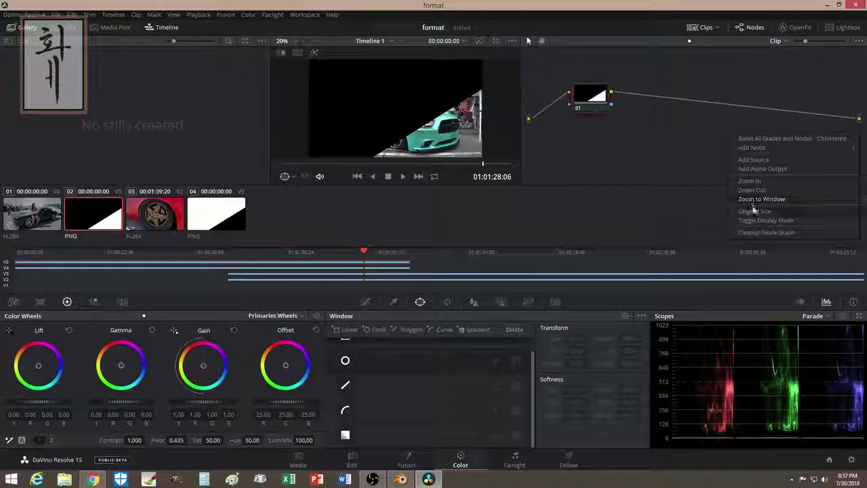
left_click(763, 170)
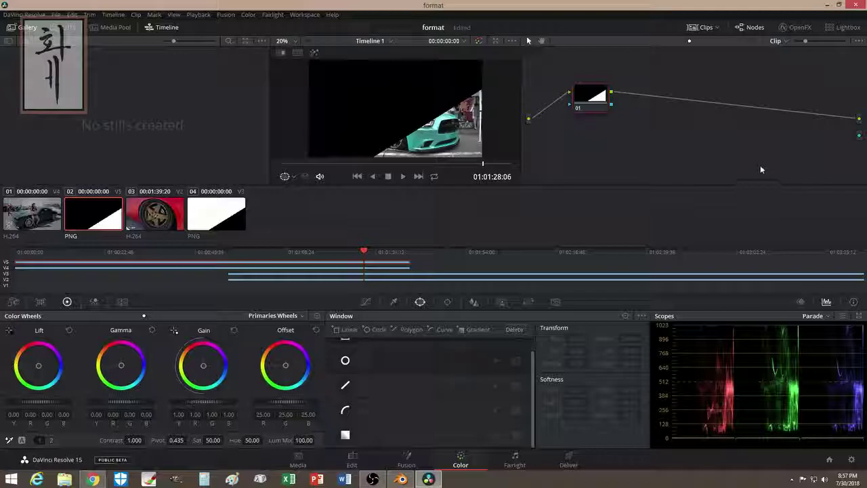
left_click_drag(780, 143, 859, 135)
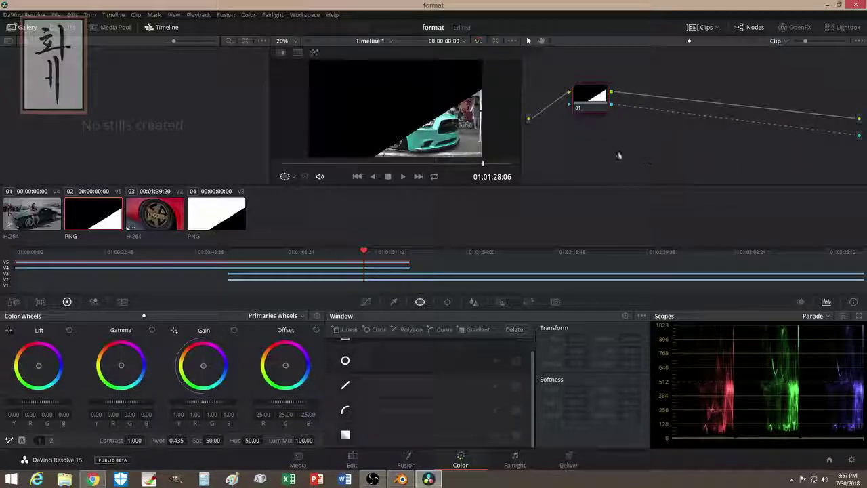
- Give mask clip 04 an alpha output wired from node 01, then return to clip 02
left_click(237, 207)
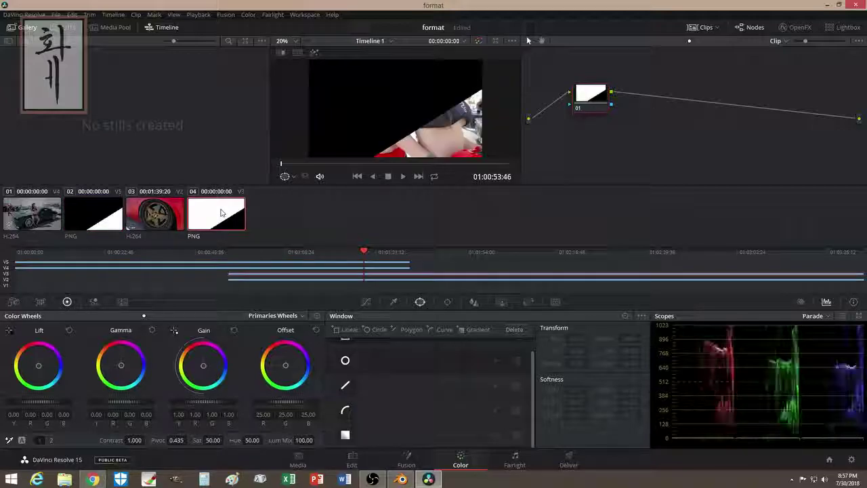
right_click(684, 132)
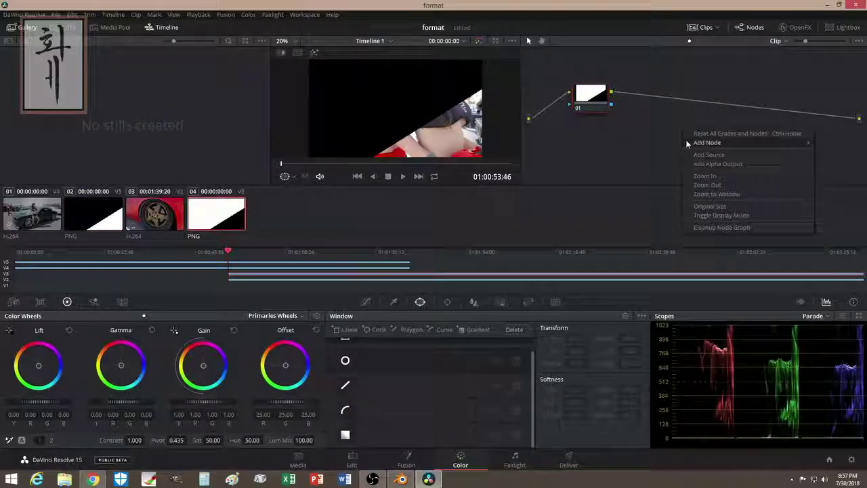
left_click(711, 165)
left_click_drag(614, 106, 859, 135)
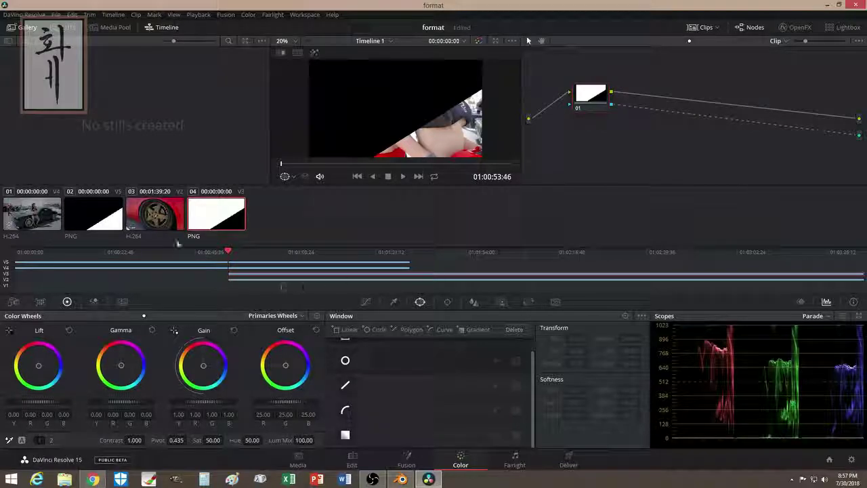
left_click(105, 220)
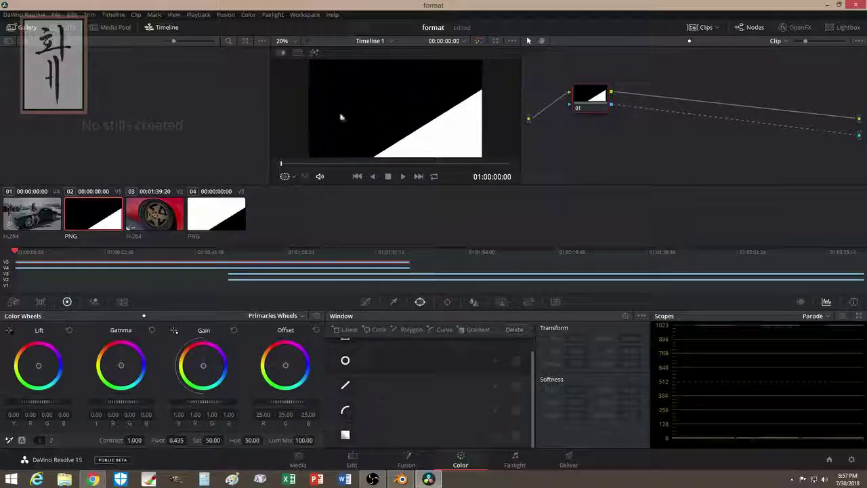
- Key clips 02 and 04 with qualifier colour picks; clip 04 gets luminance 45.1–55.1
left_click(393, 302)
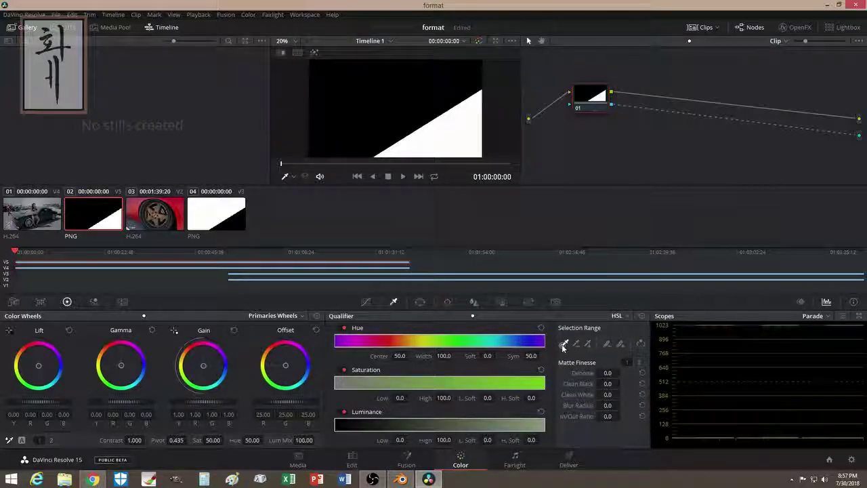
left_click(372, 99)
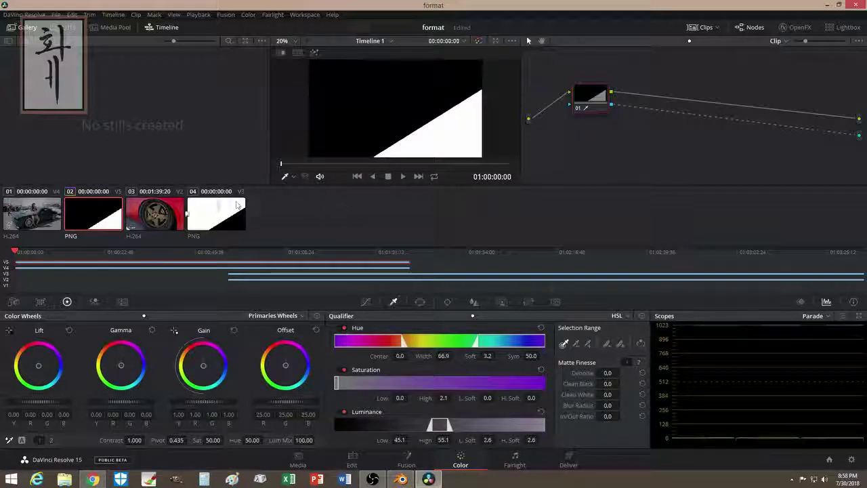
left_click(206, 217)
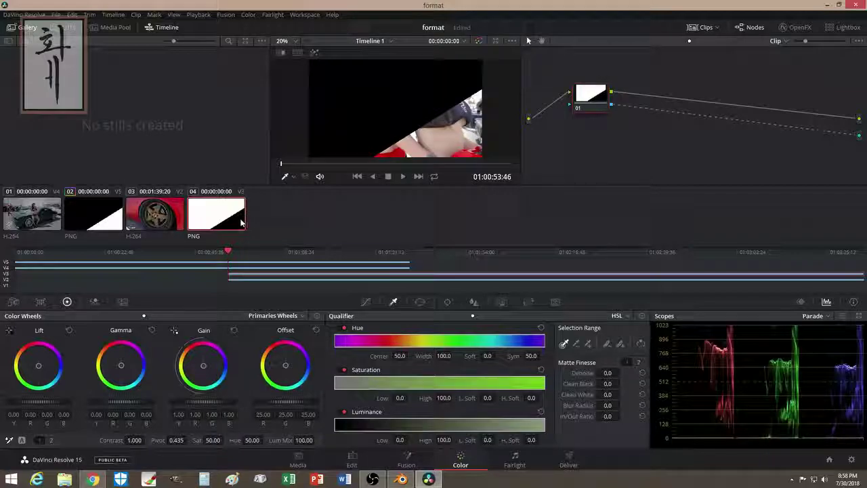
left_click(450, 133)
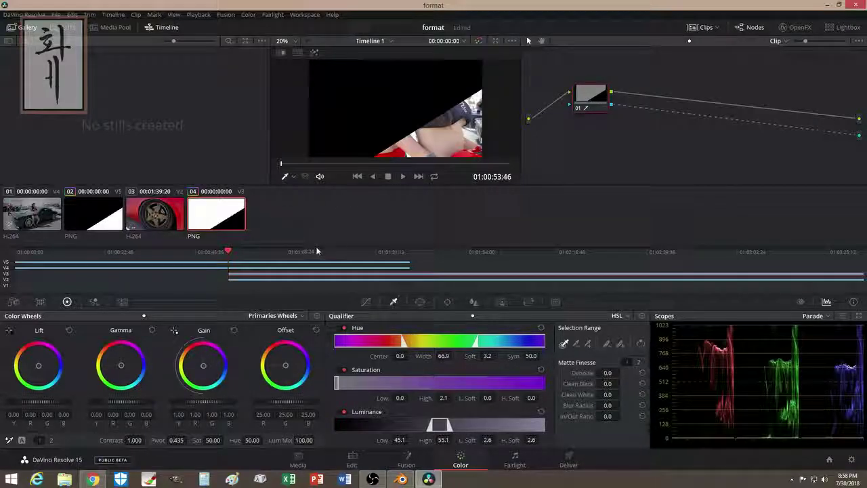
left_click(351, 464)
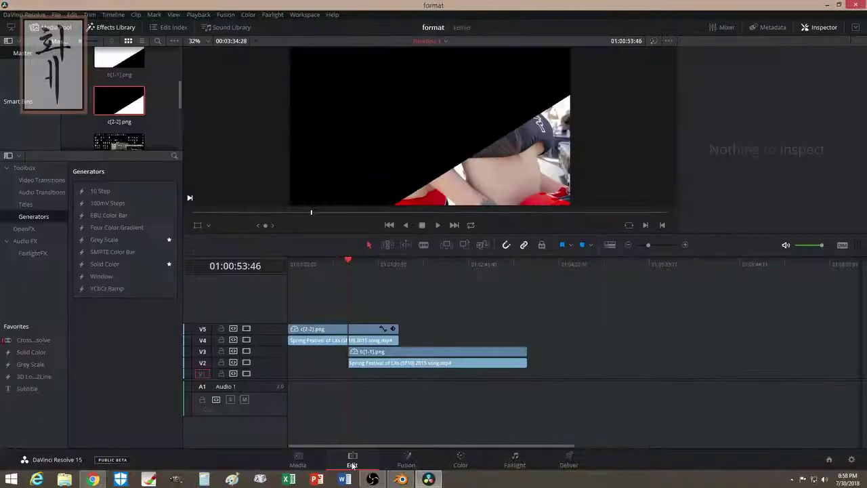
- Change the c(2-2).png clip on V5 from Multiply to Normal composite mode
left_click(340, 330)
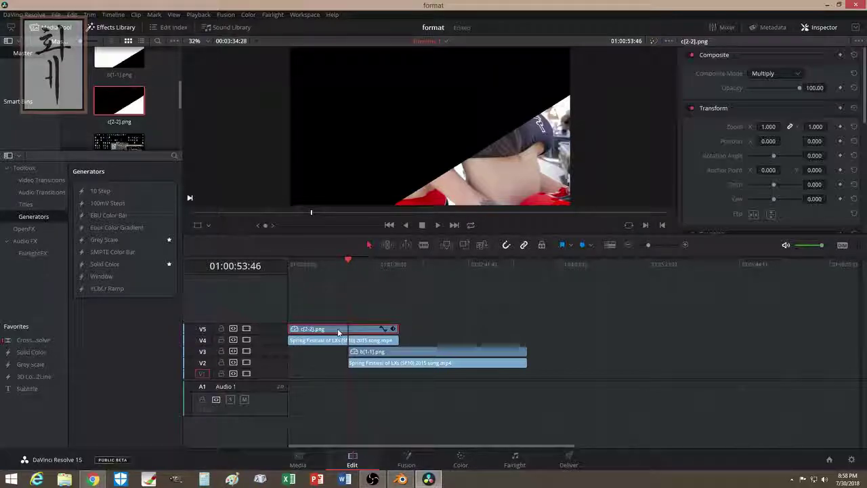
left_click(343, 340)
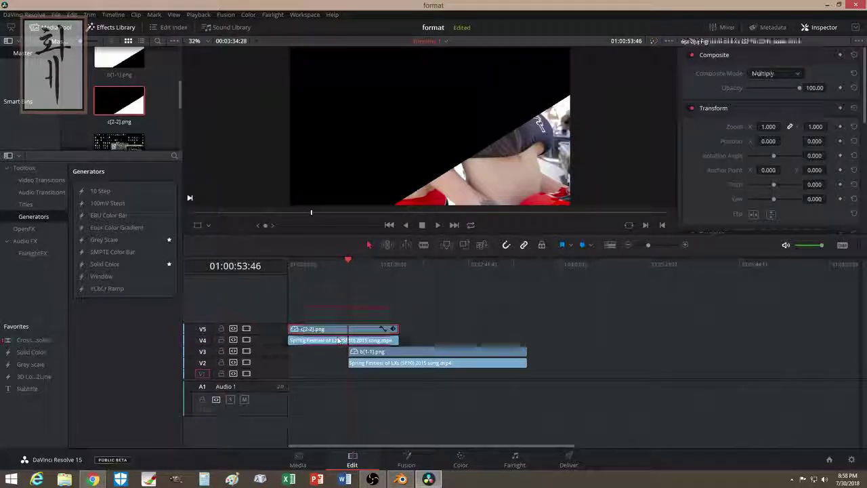
left_click_drag(341, 265, 343, 265)
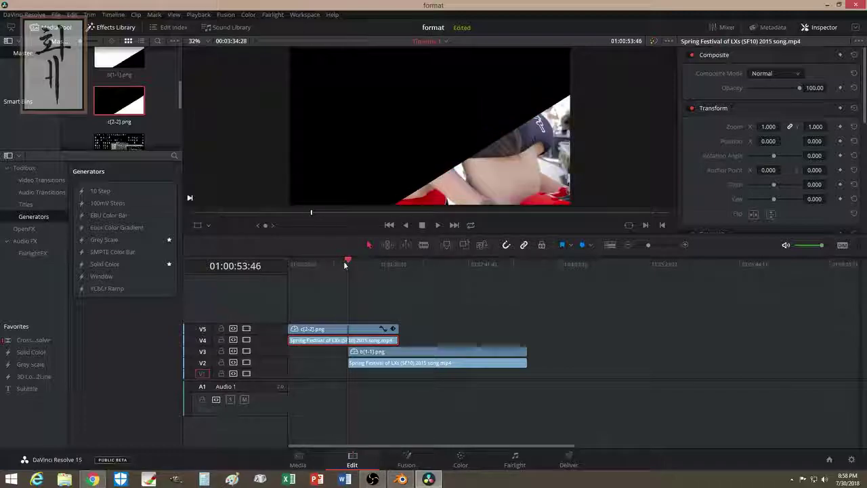
mouse_move(348, 264)
left_mouse_down()
mouse_move(336, 265)
mouse_move(413, 269)
mouse_move(374, 270)
left_mouse_up()
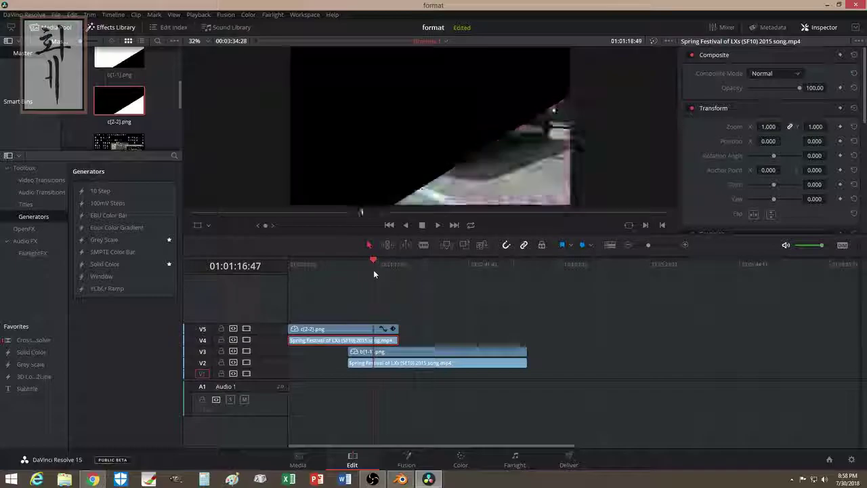
left_click(346, 330)
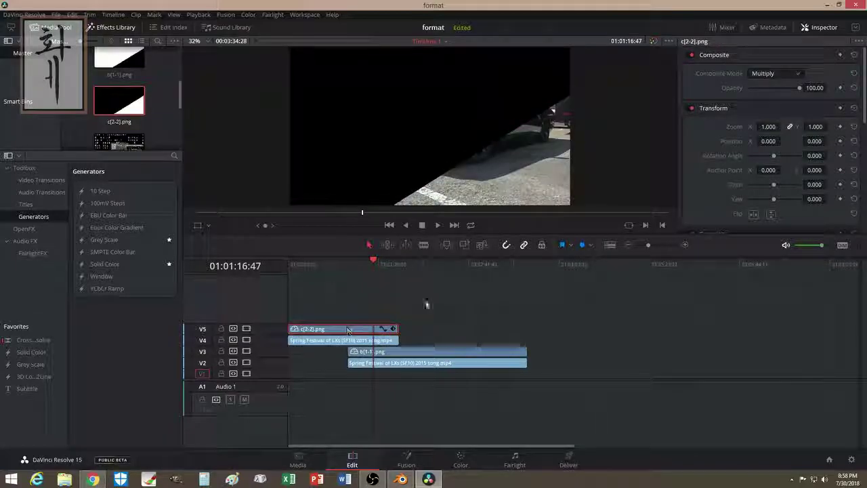
left_click(772, 73)
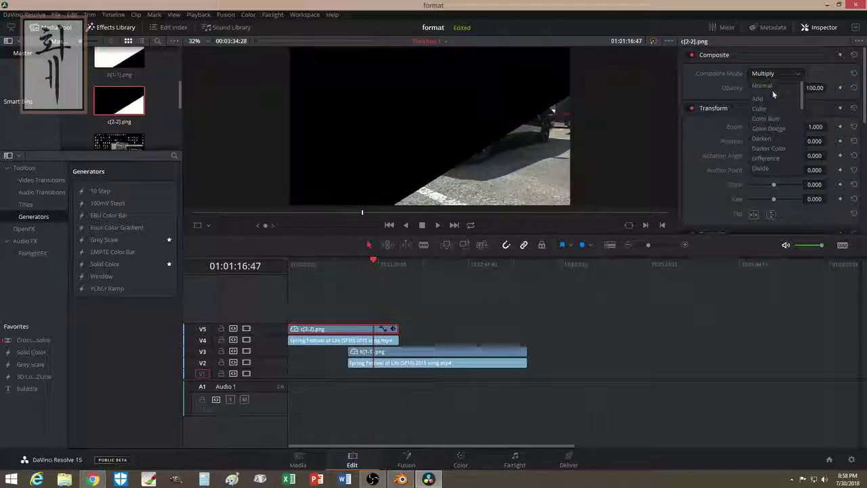
left_click(774, 86)
- Scrub the timeline to check the car shows inside the diagonal mask, selecting the V4 and V5 clips
left_click(427, 353)
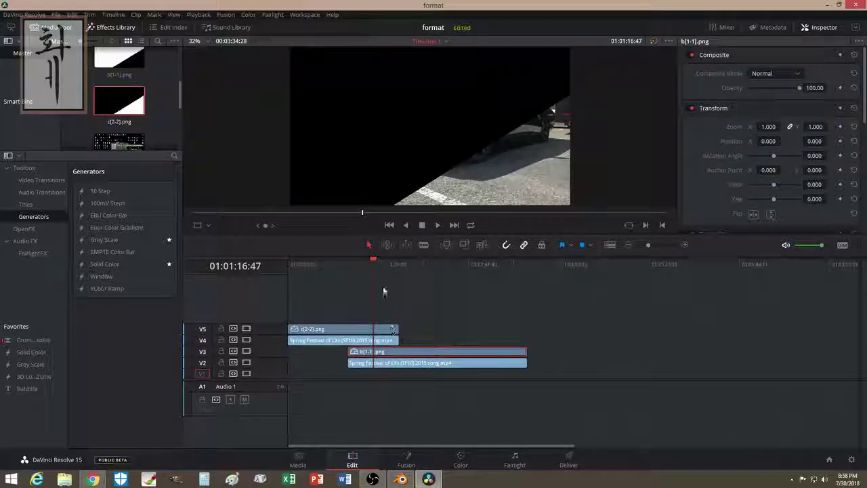
mouse_move(374, 260)
left_mouse_down()
mouse_move(331, 265)
mouse_move(365, 266)
left_mouse_up()
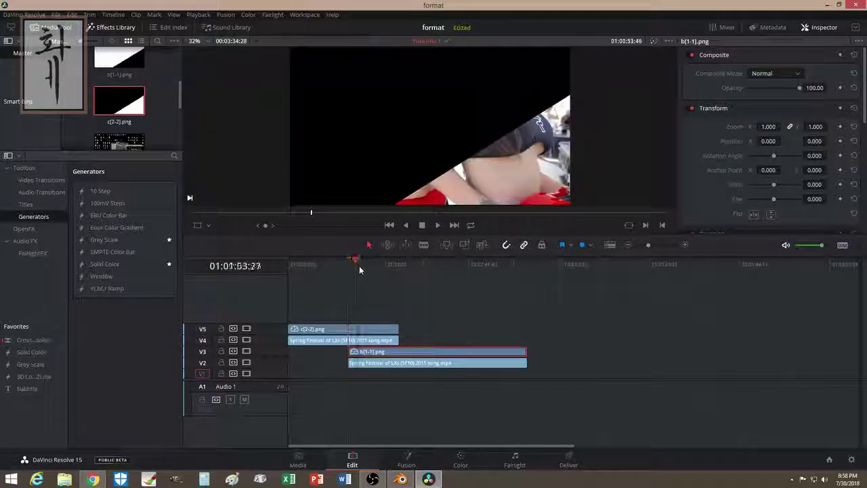
left_click(342, 330)
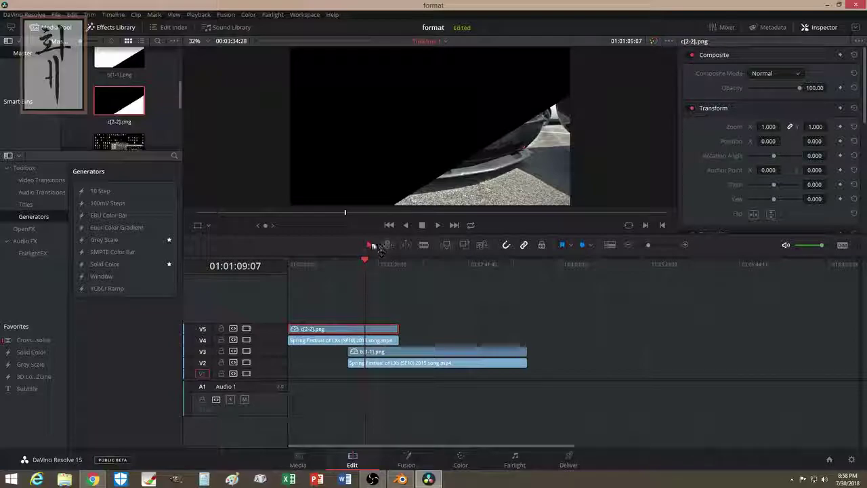
mouse_move(363, 262)
left_mouse_down()
mouse_move(407, 263)
mouse_move(373, 262)
left_mouse_up()
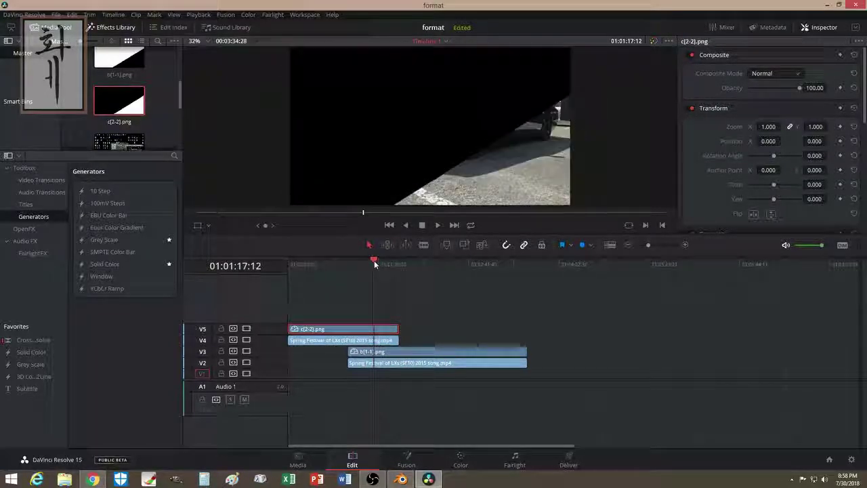
left_click(335, 340, "ctrl")
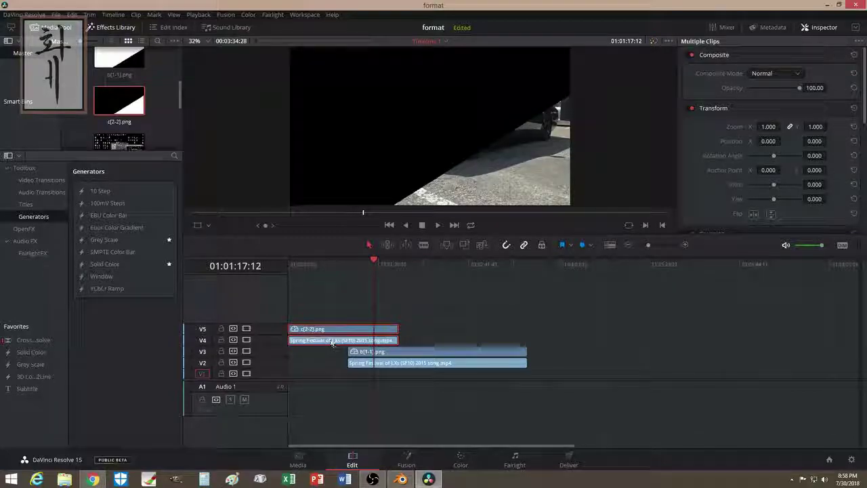
- Merge the V4 and V5 clips into a compound clip named 1
right_click(332, 340)
left_click(391, 83)
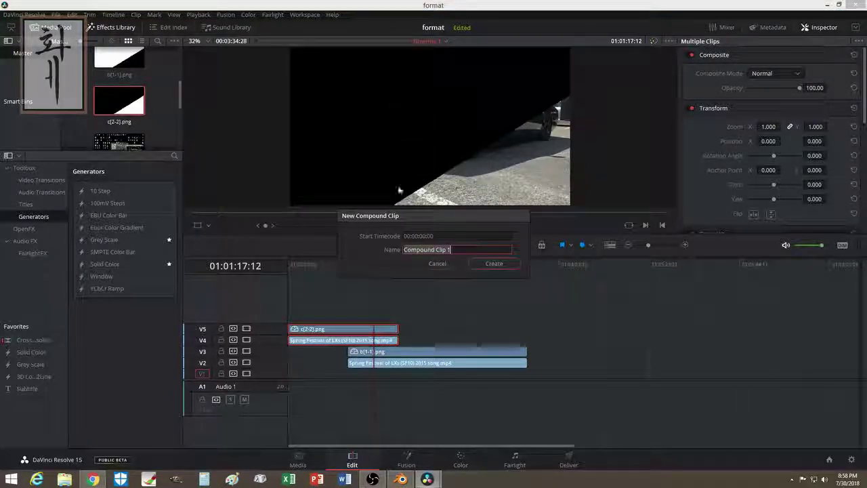
type("1")
key("Return")
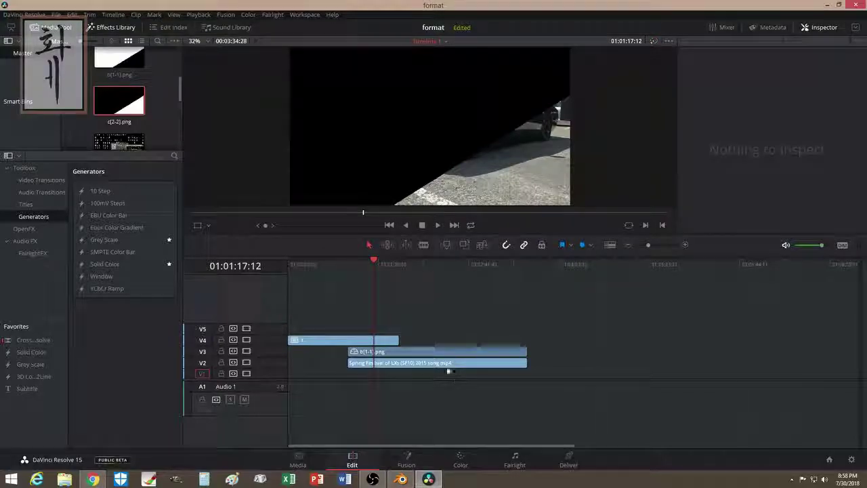
- Merge the V2 and V3 clips into compound clip 2 and preview the teal car frame
left_click(440, 353)
left_click(441, 362, "ctrl")
right_click(441, 359)
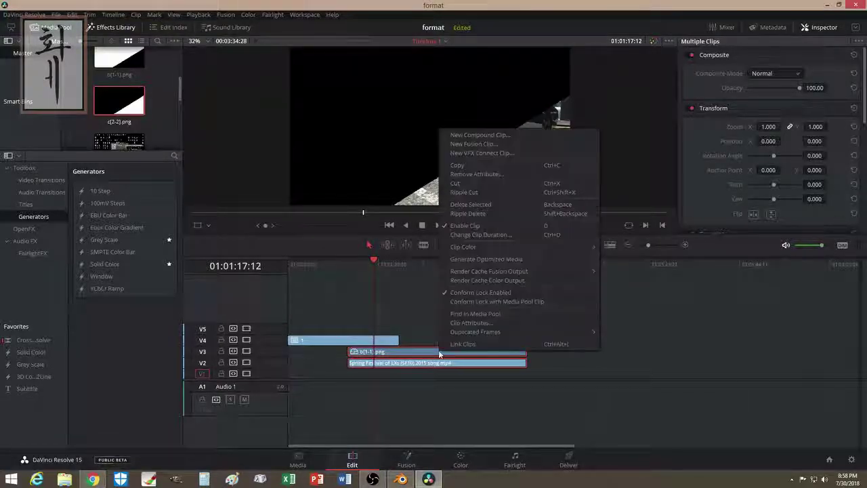
left_click(467, 137)
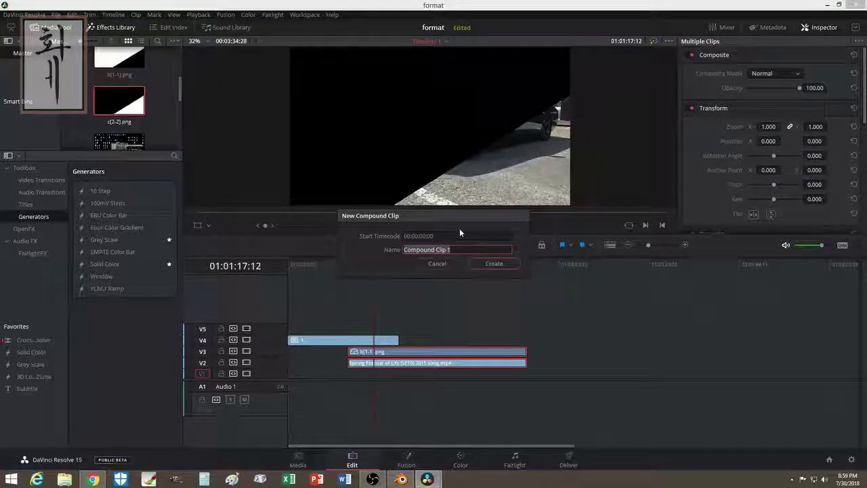
key("Return")
mouse_move(375, 261)
left_mouse_down()
mouse_move(402, 269)
mouse_move(386, 285)
left_mouse_up()
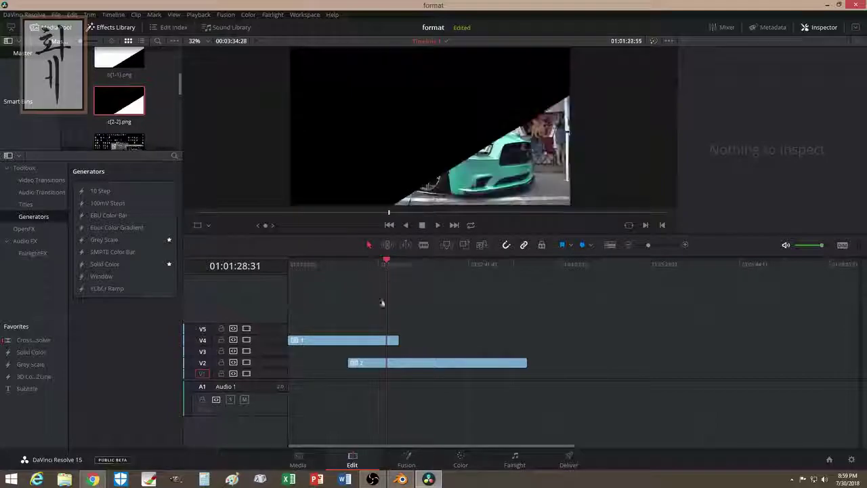
right_click(377, 343)
left_click(375, 341)
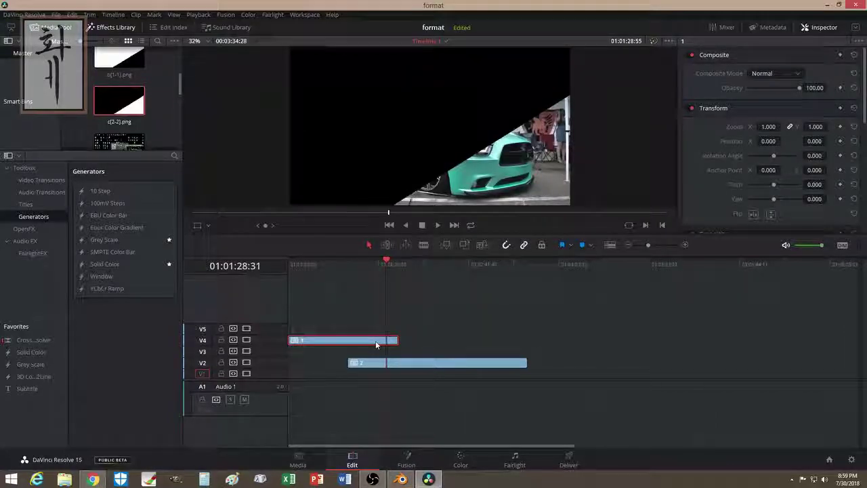
left_click(774, 73)
scroll(777, 122, "down", 5)
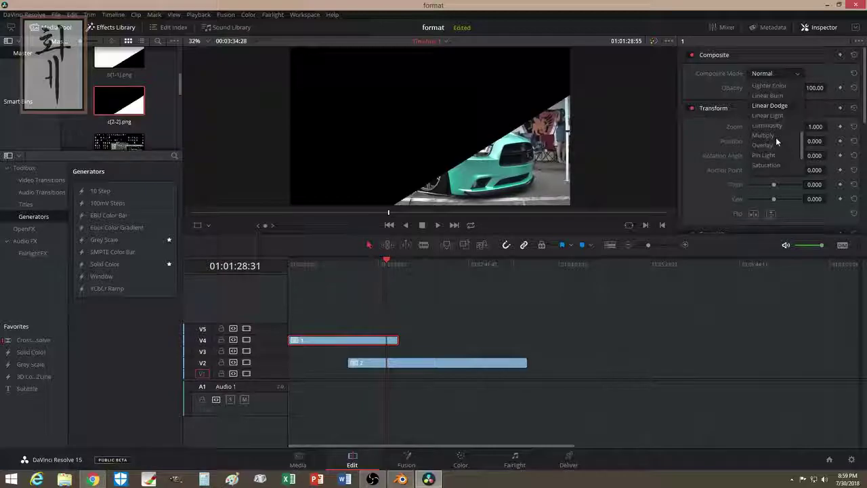
left_click(772, 136)
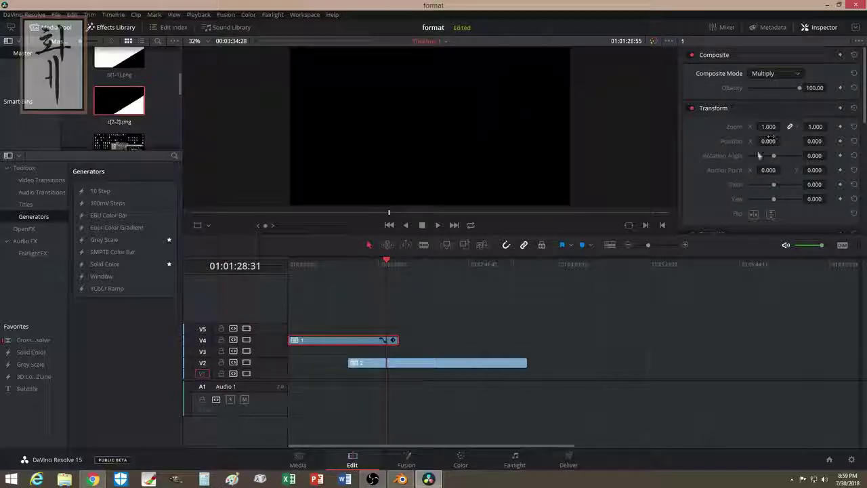
left_click(773, 73)
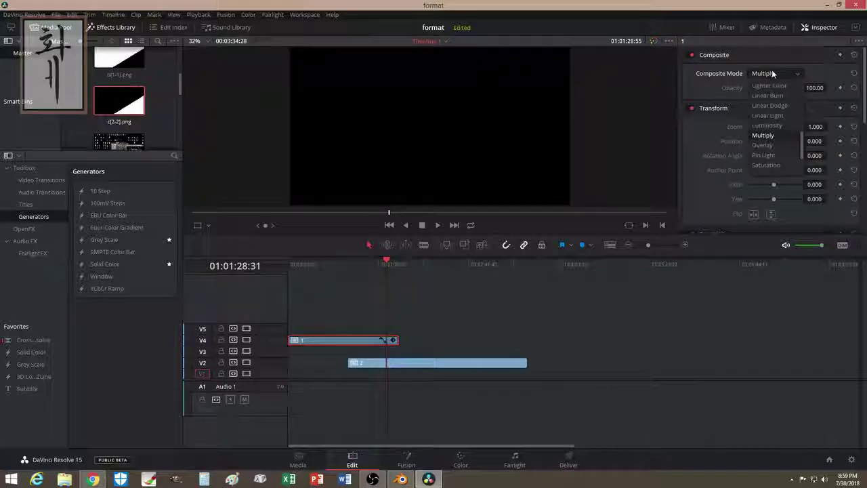
scroll(771, 88, "up", 5)
left_click(772, 86)
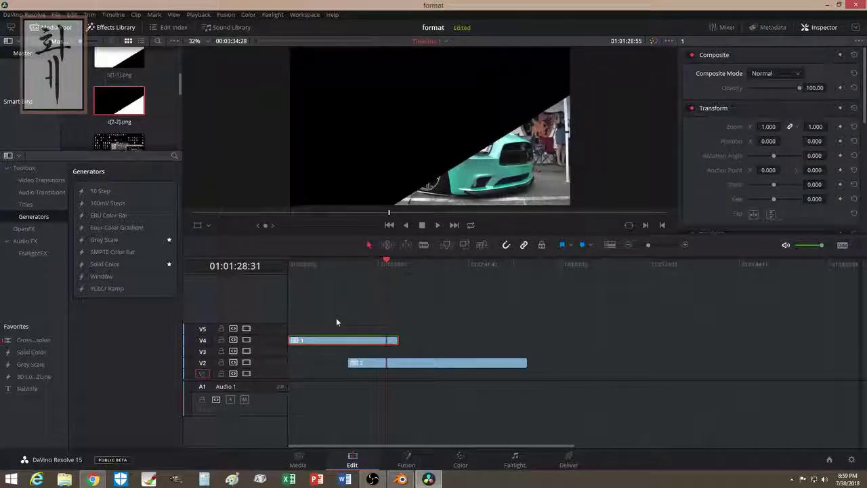
- Undo the compound clips and reset the qualifier on the Color page
key("ctrl+z")
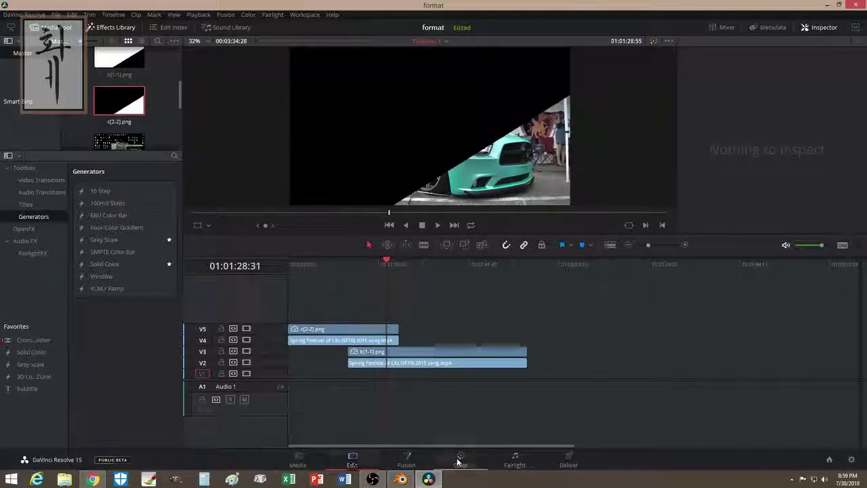
left_click(460, 461)
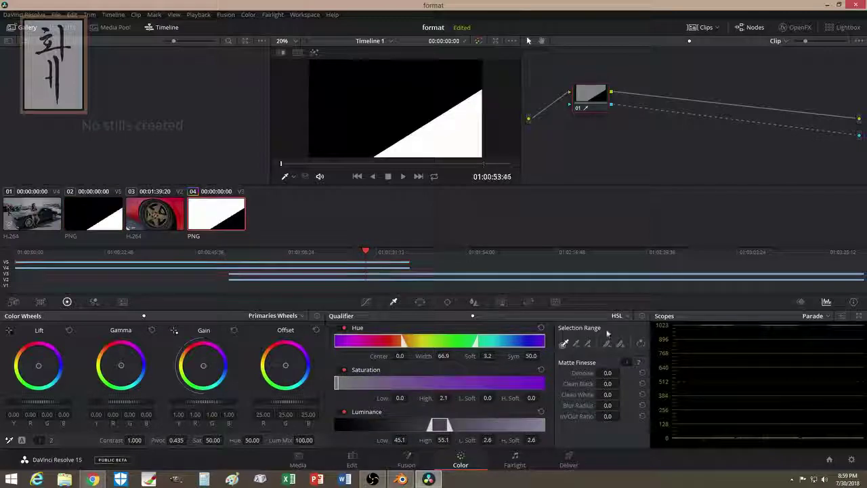
left_click(641, 316)
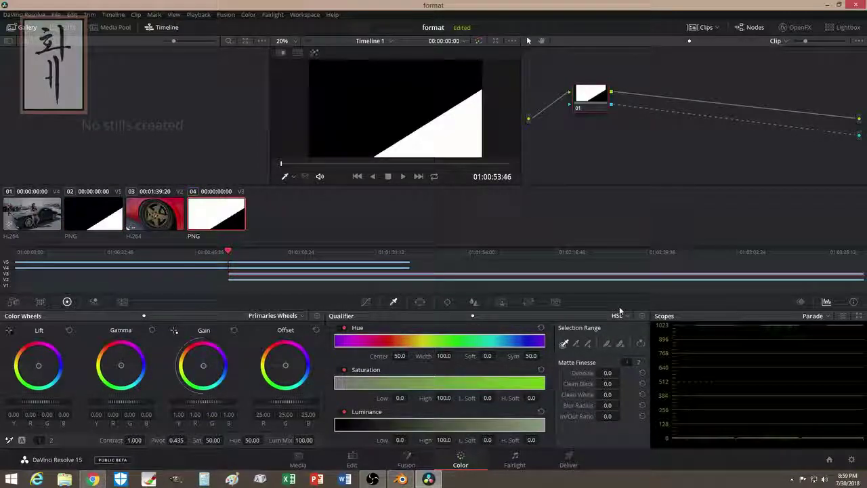
- Sample the white triangle of mask clip c(2-2).png (02) with the qualifier picker
left_click(101, 214)
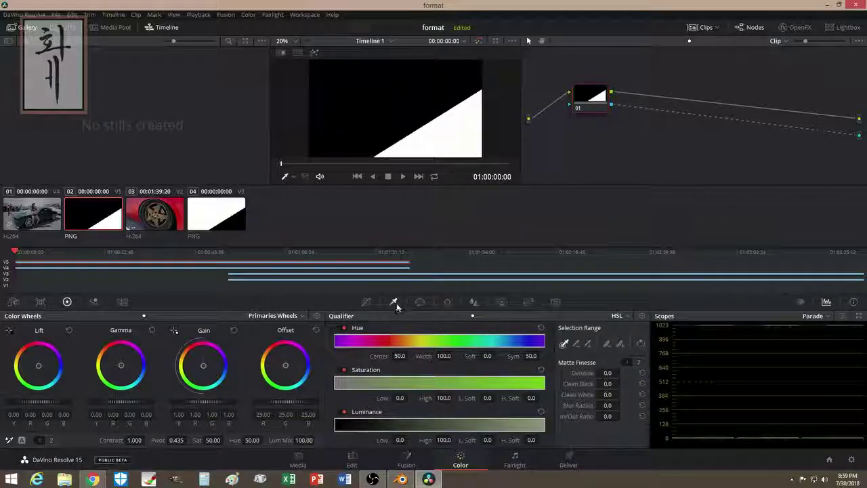
left_click(323, 97)
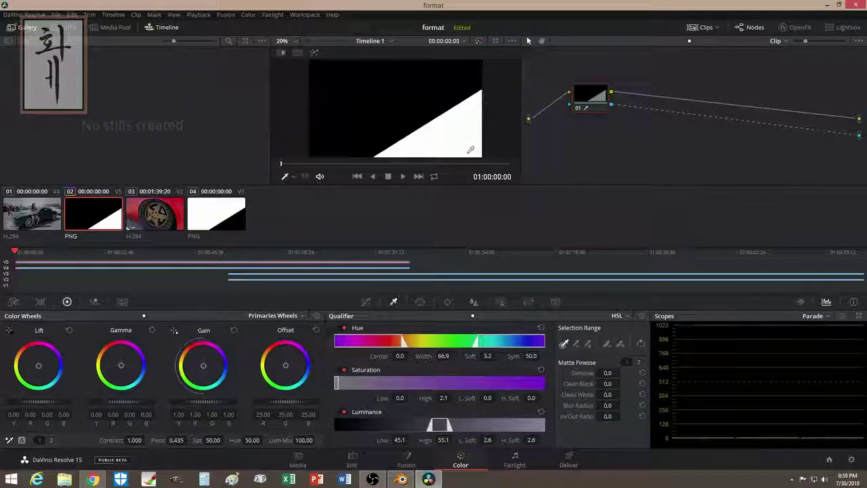
left_click(461, 128)
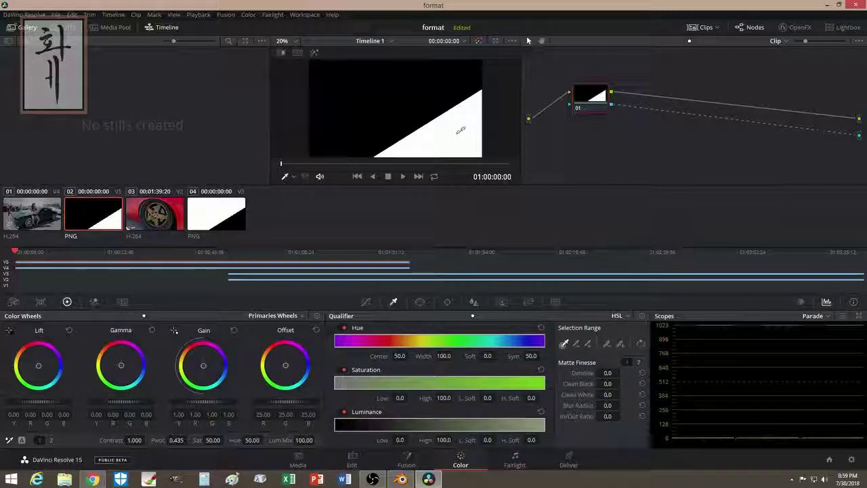
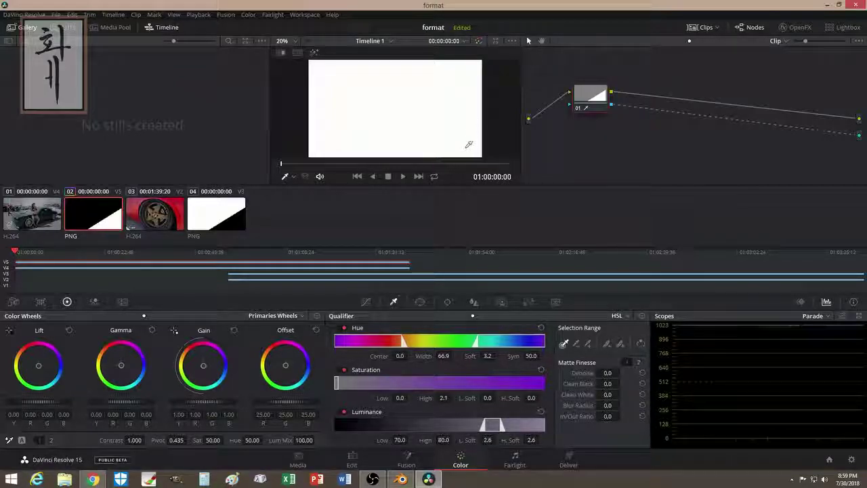
- Reset the qualifier and resample the white wedge of the current matte with the eyedropper
left_click(641, 316)
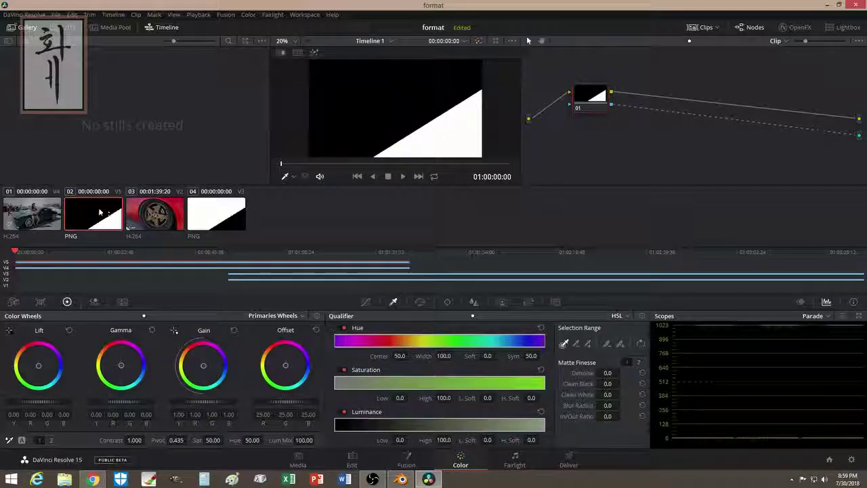
left_click(348, 103)
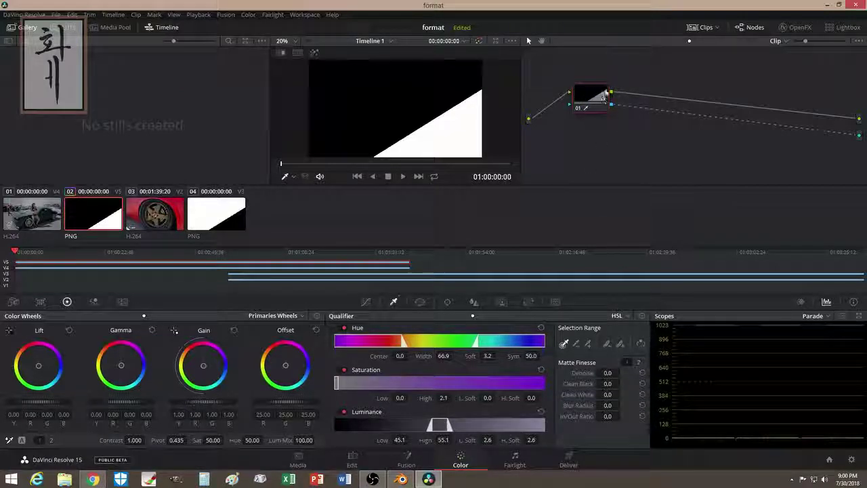
left_click(640, 344)
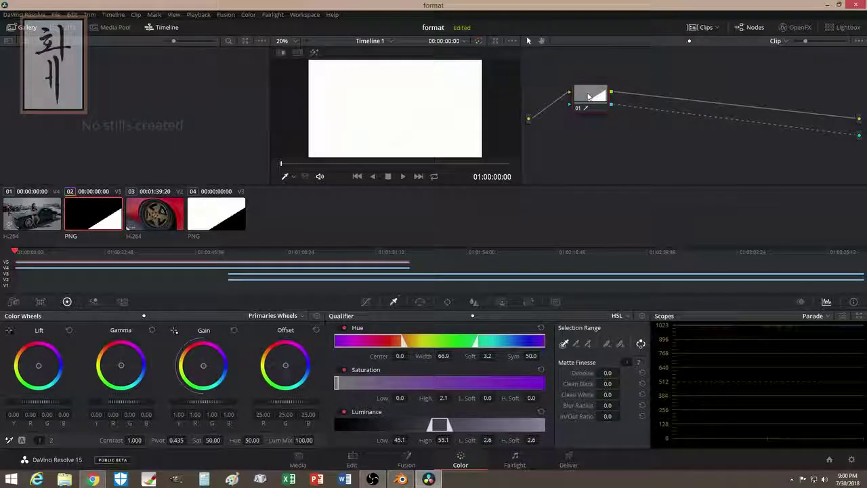
left_click(642, 316)
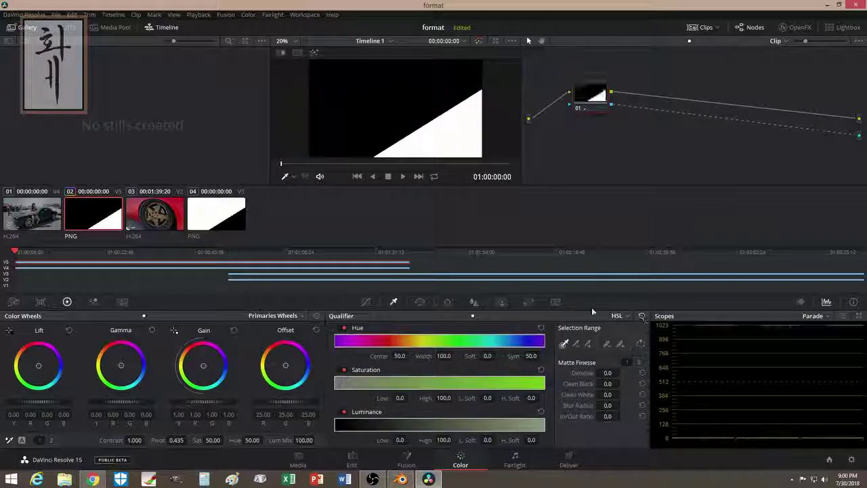
left_click(459, 130)
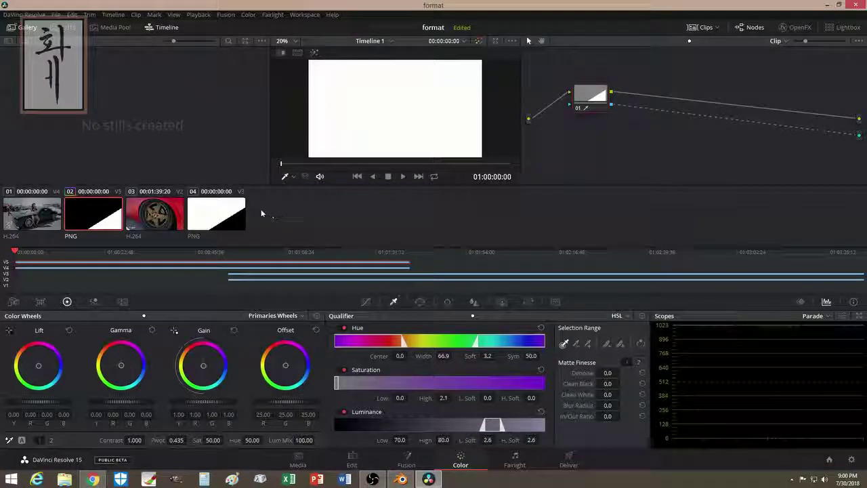
- Key matte clip 04's white area with the qualifier eyedropper and return to the Edit page
left_click(232, 211)
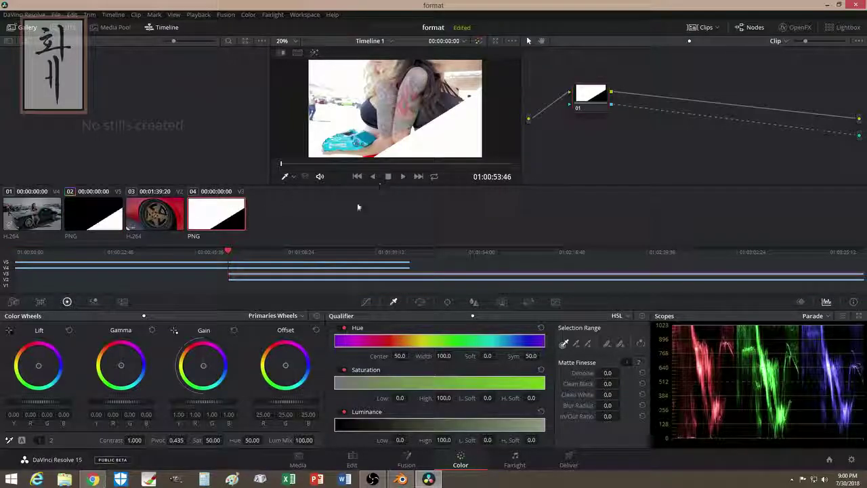
left_click(354, 106)
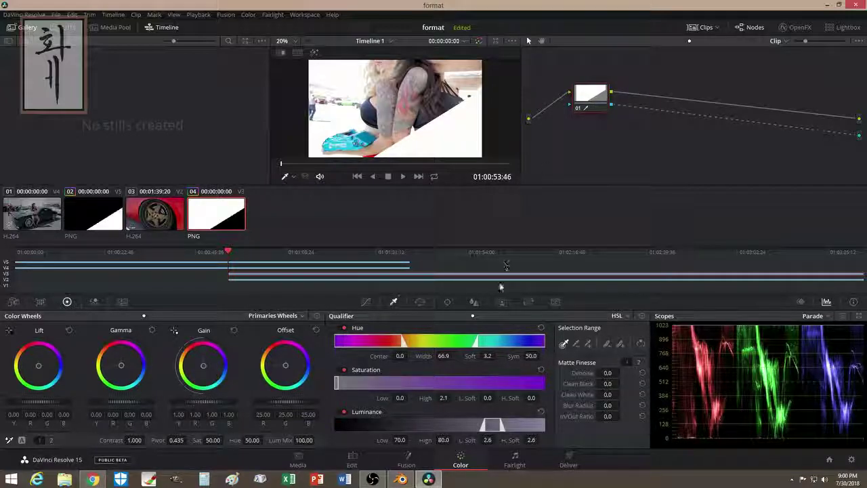
left_click(352, 459)
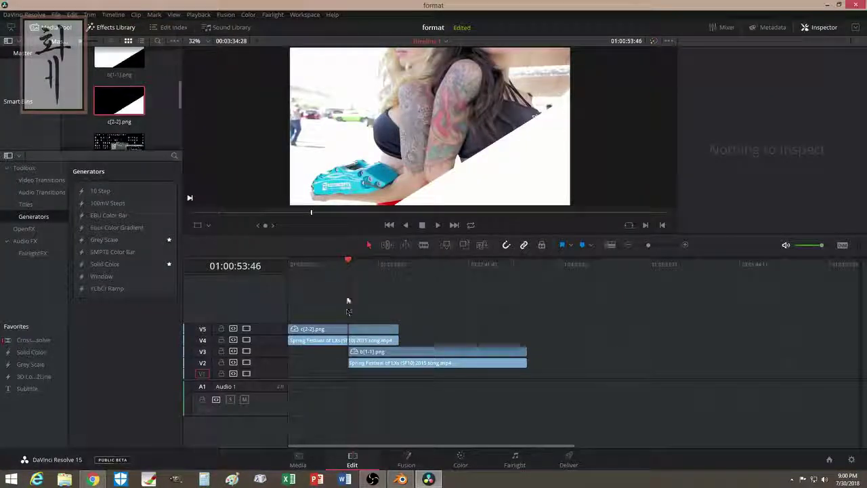
left_click_drag(349, 257, 419, 262)
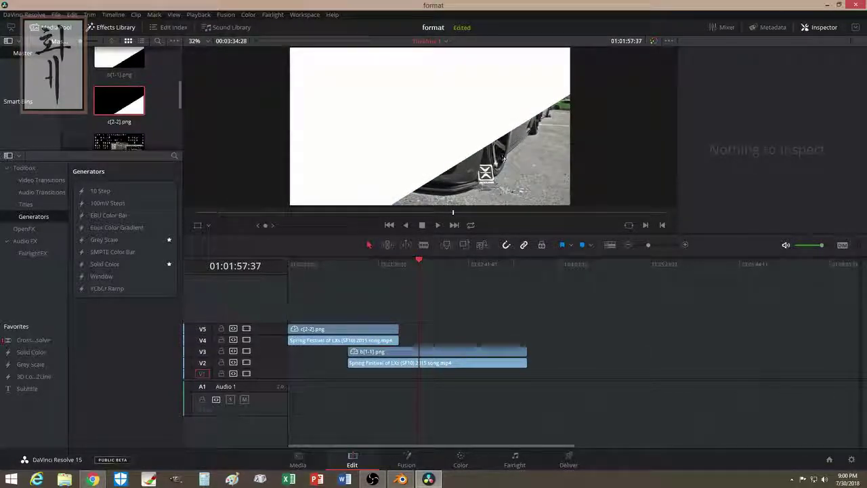
left_click_drag(419, 265, 370, 270)
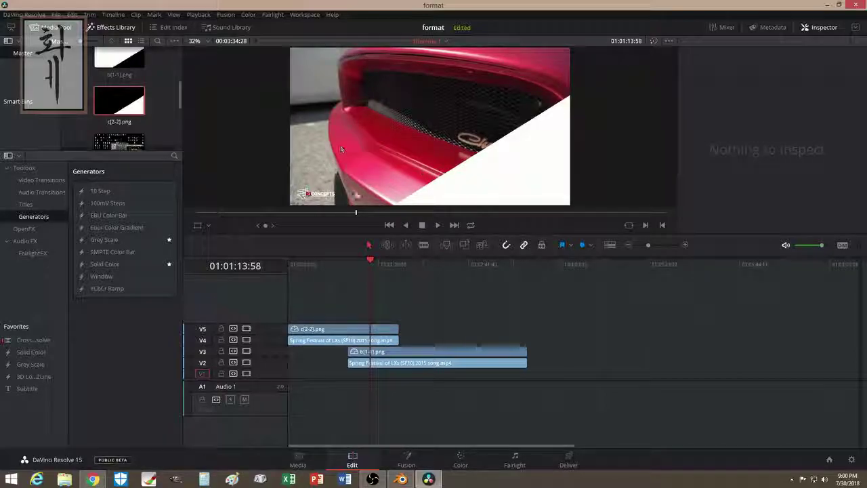
left_click(350, 335)
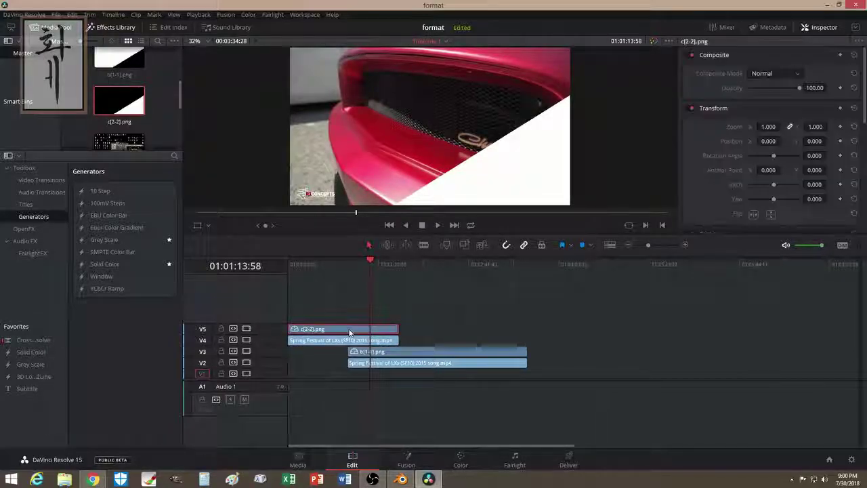
- Nest the V5 matte and the V4 footage into a compound clip named 1
left_click(351, 340, "ctrl")
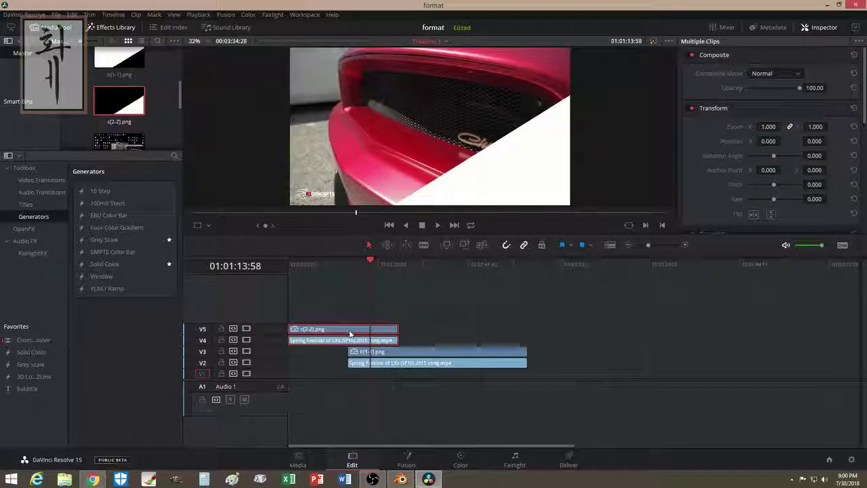
right_click(351, 338)
left_click(398, 115)
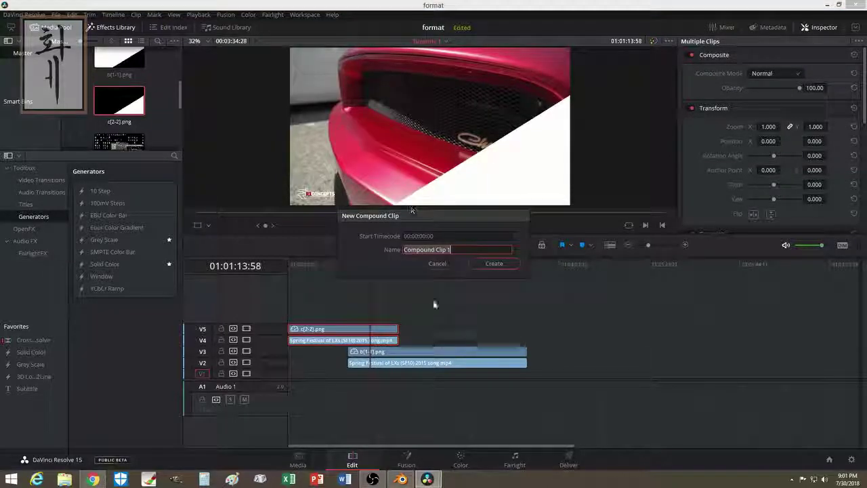
key("BackSpace")
type("1")
key("Return")
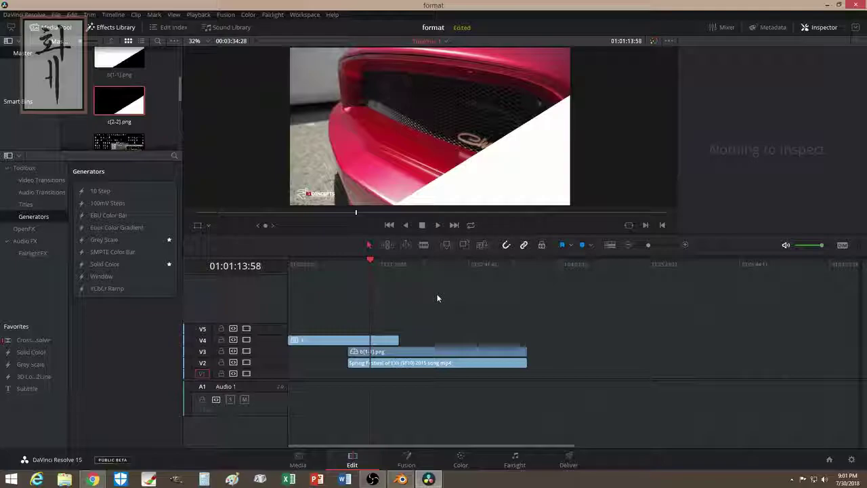
- Nest the b[1-1].png matte on V3 and the V2 footage into compound clip 2
left_click(430, 352)
left_click(431, 363, "ctrl")
right_click(431, 363)
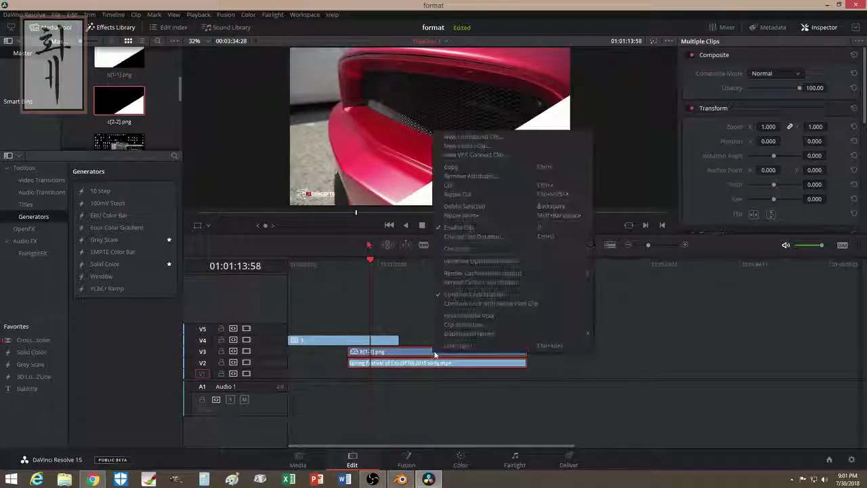
left_click(477, 144)
type("2")
key("Return")
left_click(384, 339)
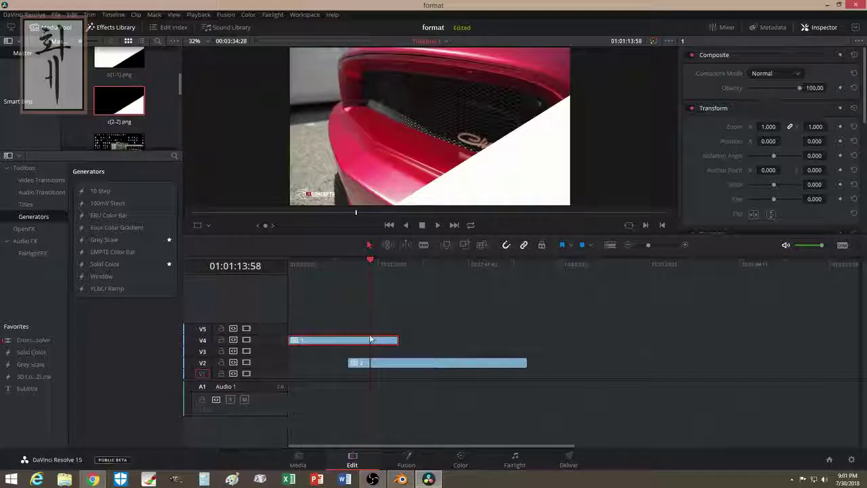
- Set compound clip 1's composite mode to Multiply in the Inspector
left_click(772, 73)
scroll(778, 128, "down", 3)
scroll(778, 130, "down", 3)
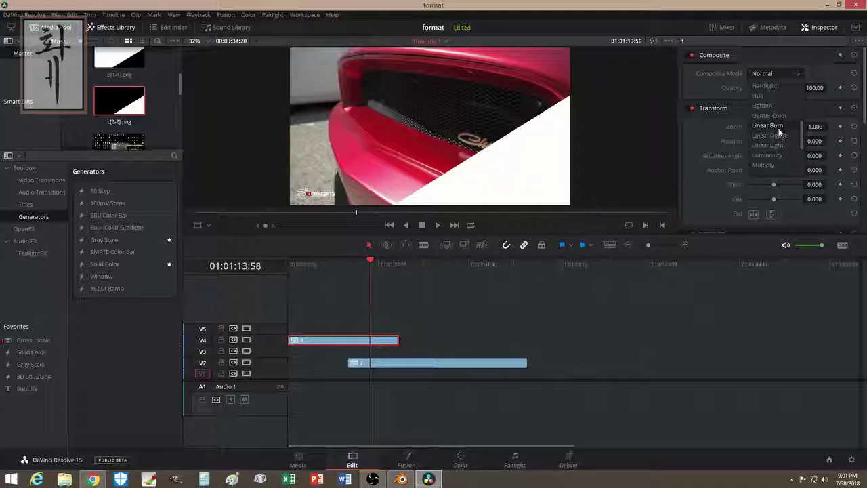
left_click(778, 164)
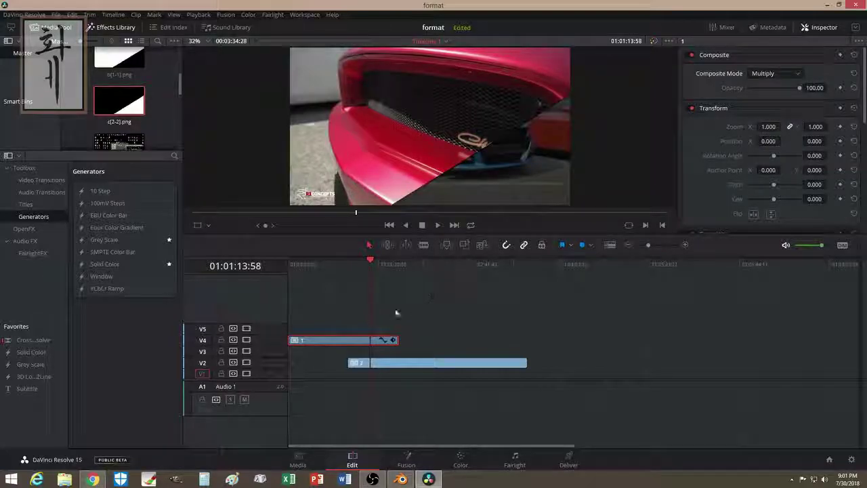
- Scrub the playhead across several frames to preview the diagonal wipe
mouse_move(370, 265)
left_mouse_down()
mouse_move(380, 266)
mouse_move(361, 266)
left_mouse_up()
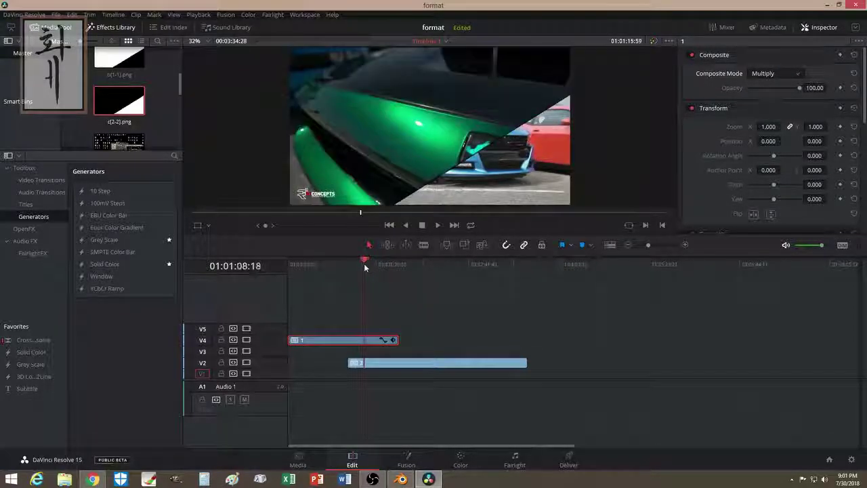
left_click_drag(361, 263, 372, 267)
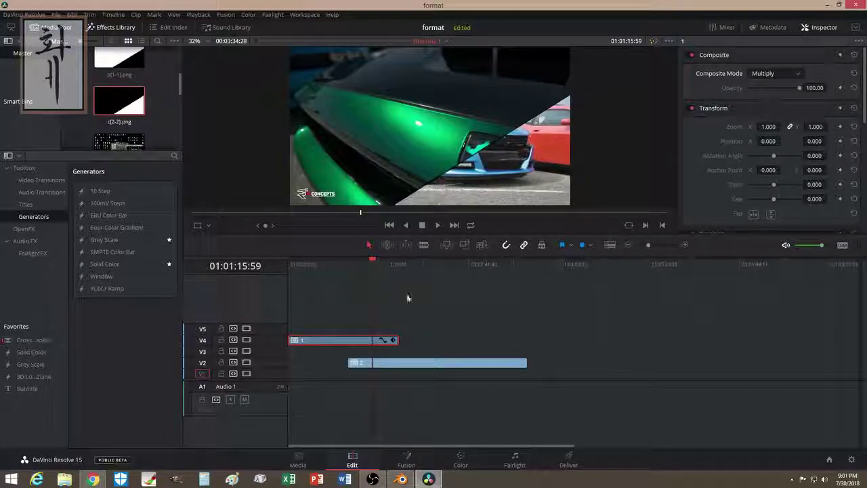
left_click_drag(372, 264, 378, 264)
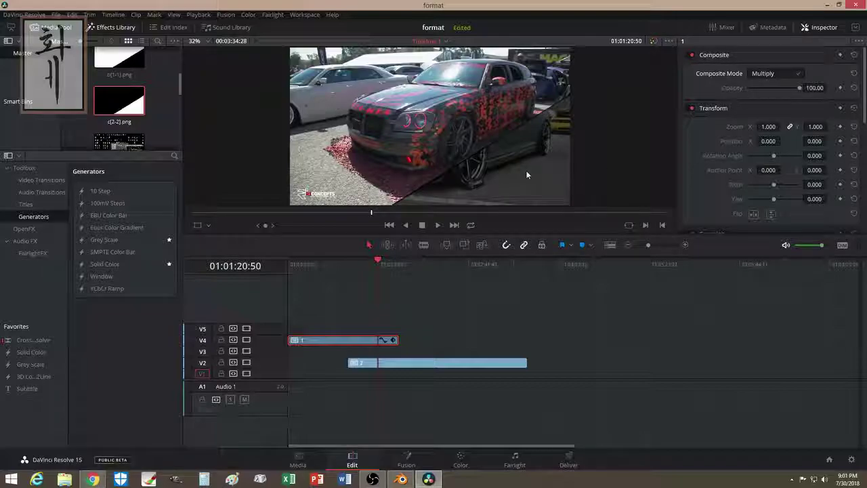
left_click_drag(389, 334, 402, 308)
- Undo the nesting so b[1-1].png sits on V4, move c[2-2].png to a new V6, and open Paint
left_click(401, 308)
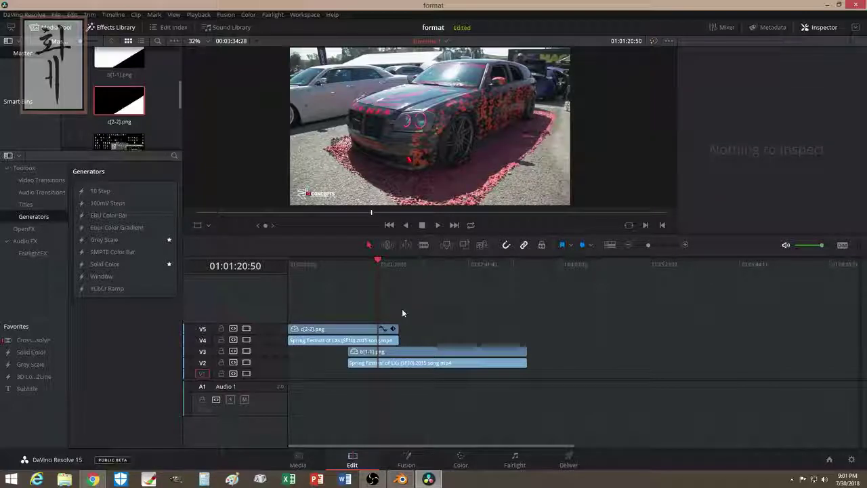
key("ctrl+z")
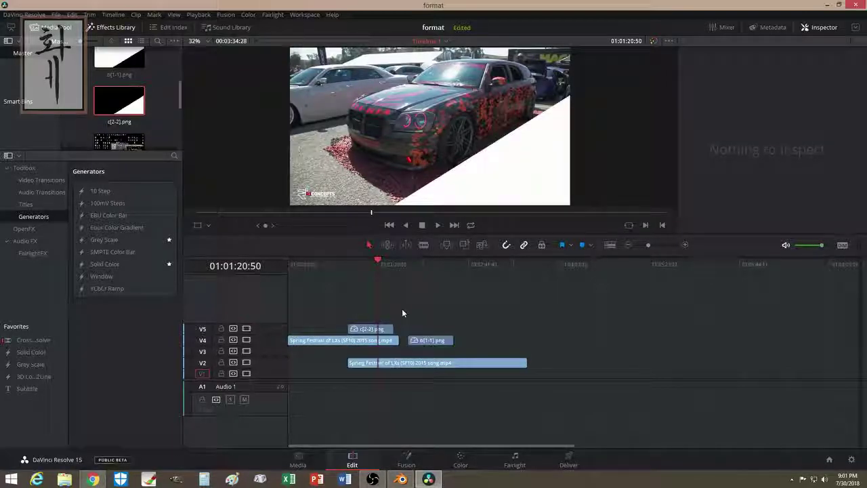
key("ctrl+z")
left_click_drag(375, 333, 460, 319)
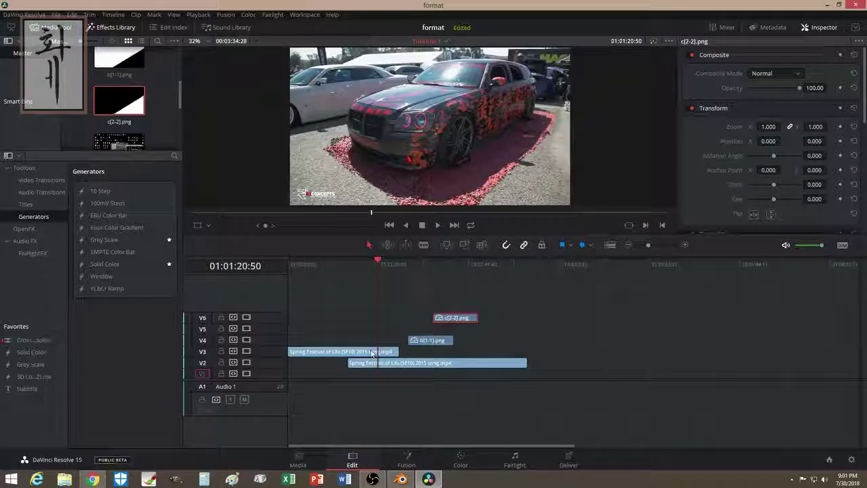
left_click(232, 479)
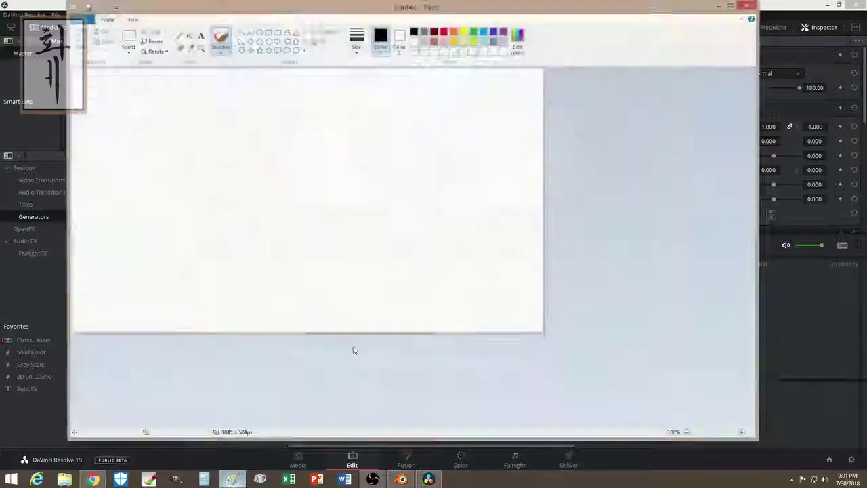
- Fill the canvas black and type white 'TEXT' in a text box across the middle
left_click(200, 35)
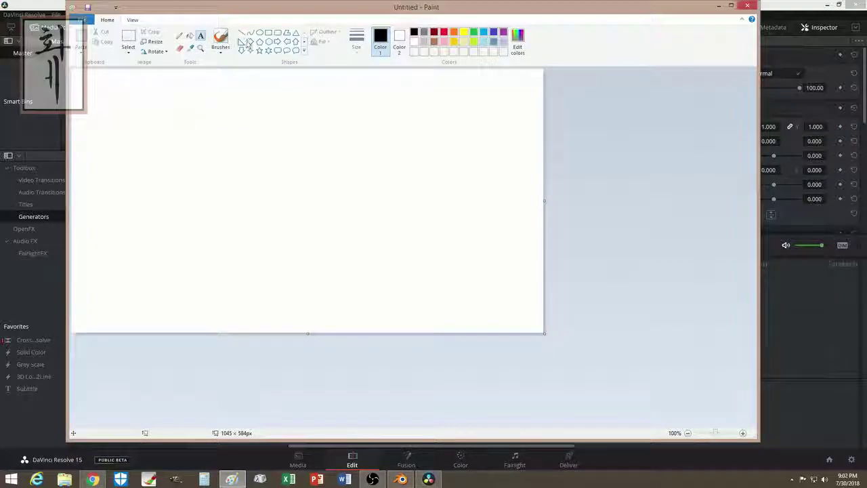
left_click(247, 128)
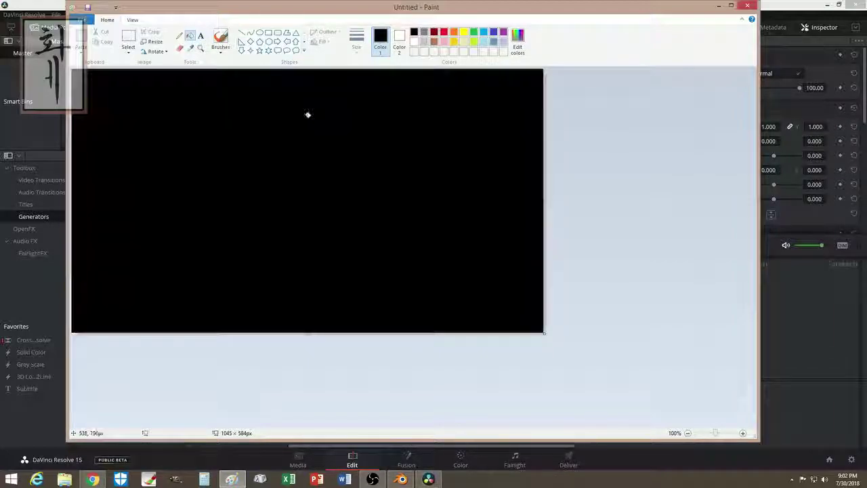
left_click(201, 35)
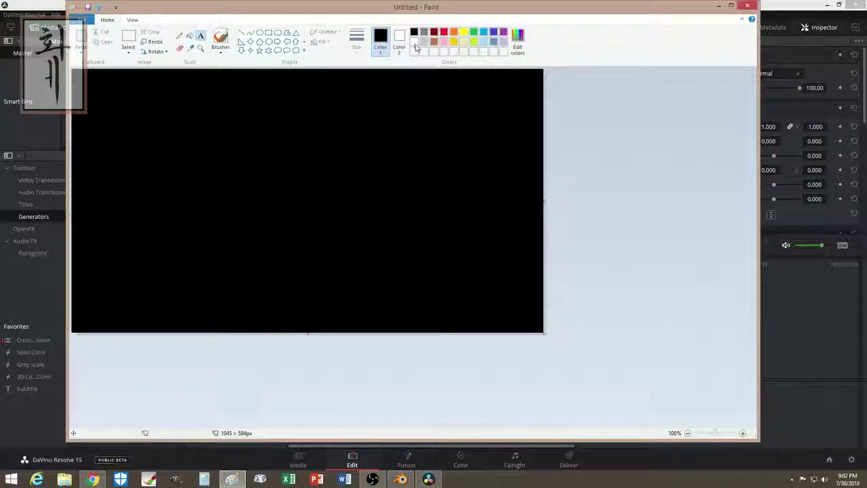
left_click_drag(128, 134, 544, 254)
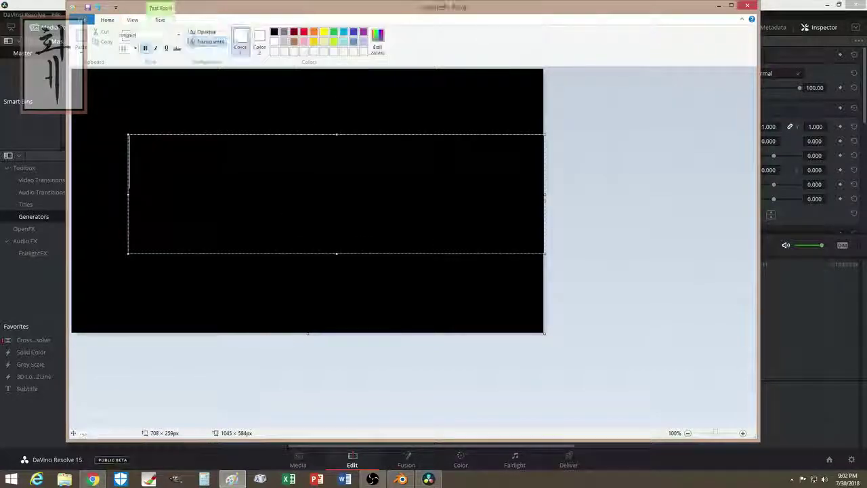
type("TEXT")
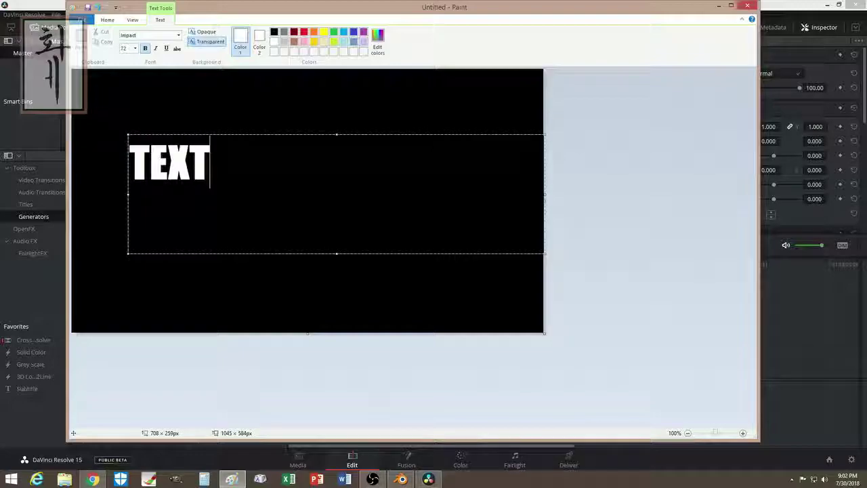
- Set the TEXT font size to 150 and add spaces between its letters
key("ctrl+a")
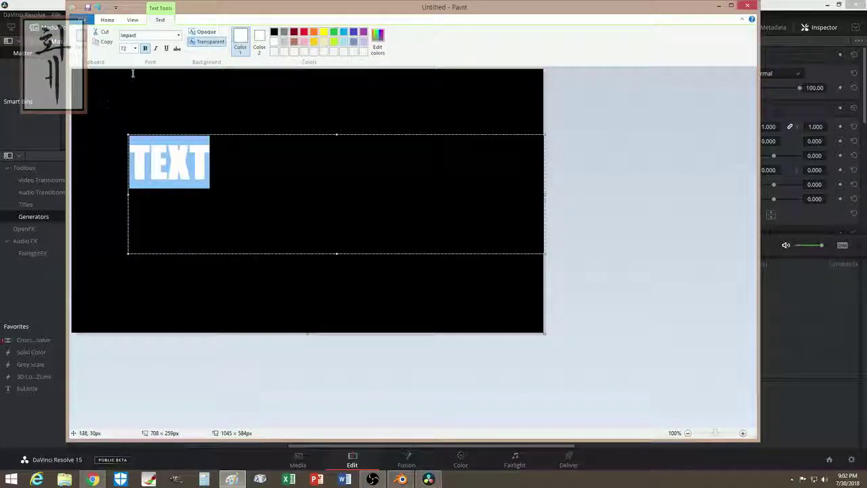
left_click(124, 48)
type("150")
key("Return")
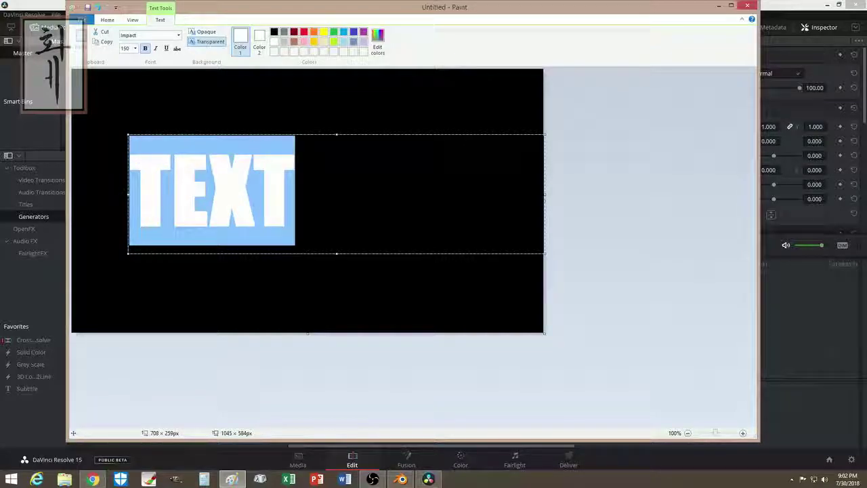
key("Right")
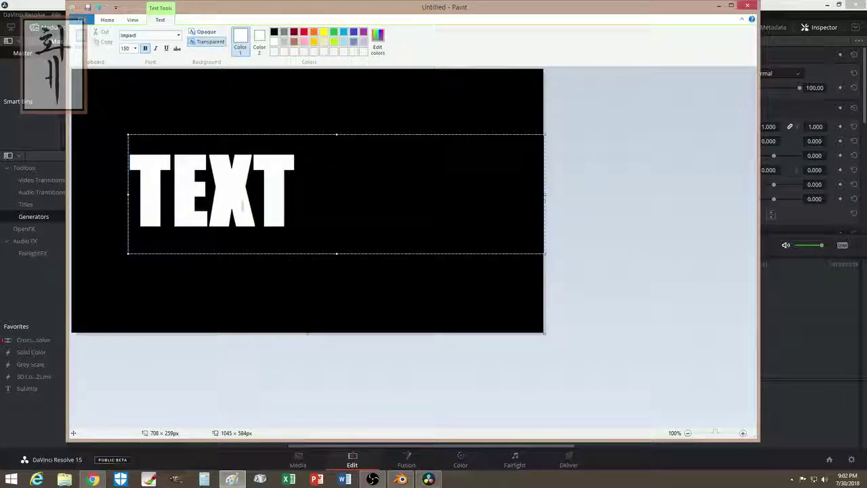
key("Left")
key("Left")
key("Left")
key("Left")
key("Left")
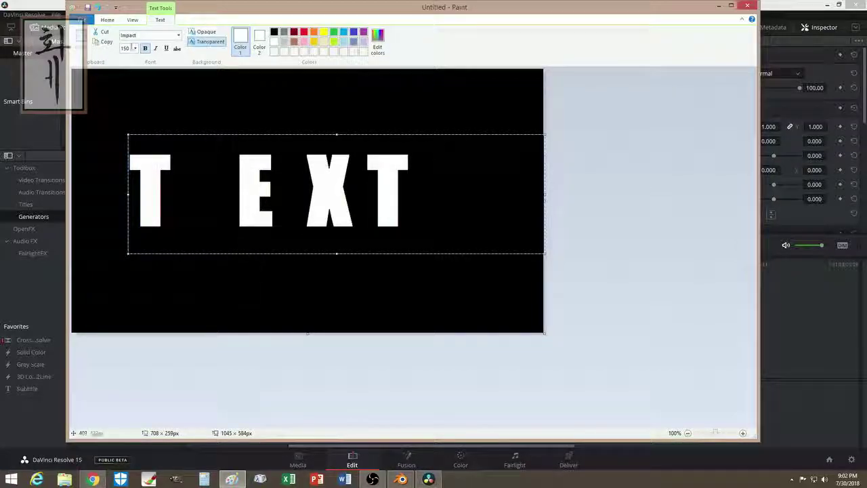
- Save the image as text.png on the Desktop and close Paint
left_click(81, 19)
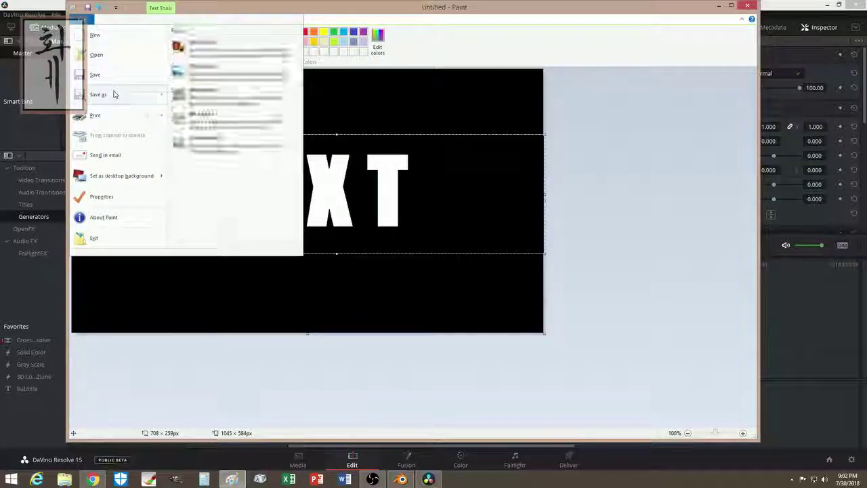
left_click(115, 91)
type("tec")
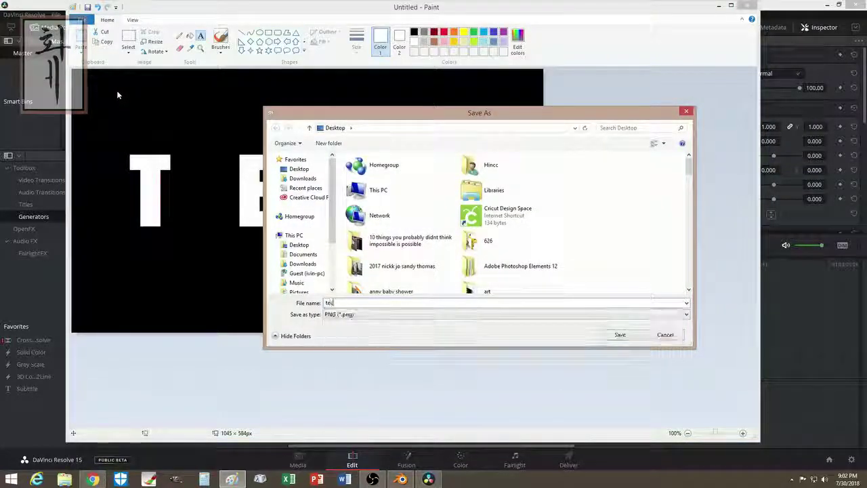
key("BackSpace")
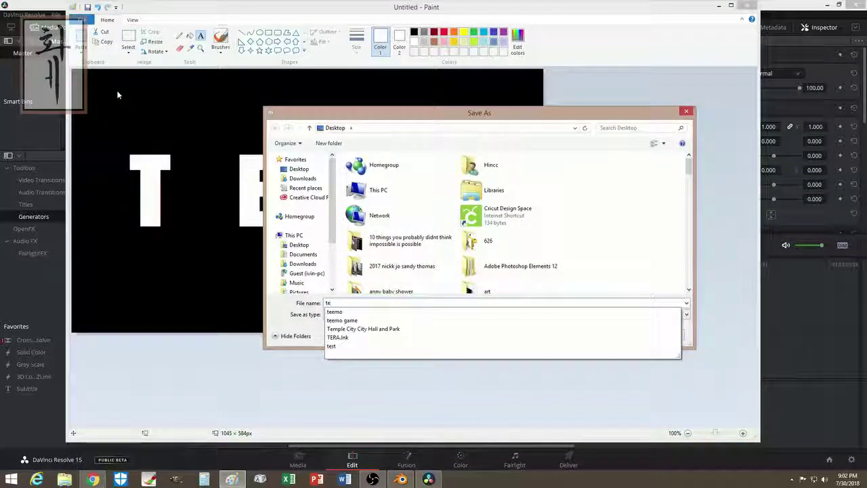
type("xt")
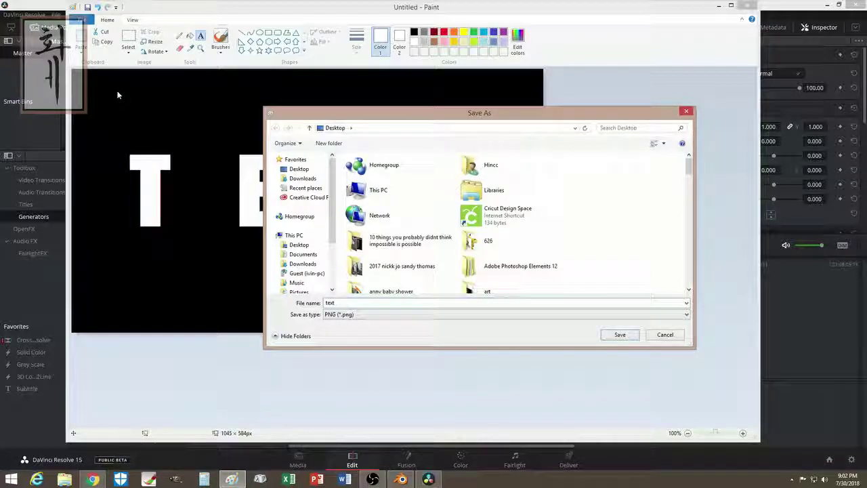
left_click(296, 159)
left_click(299, 169)
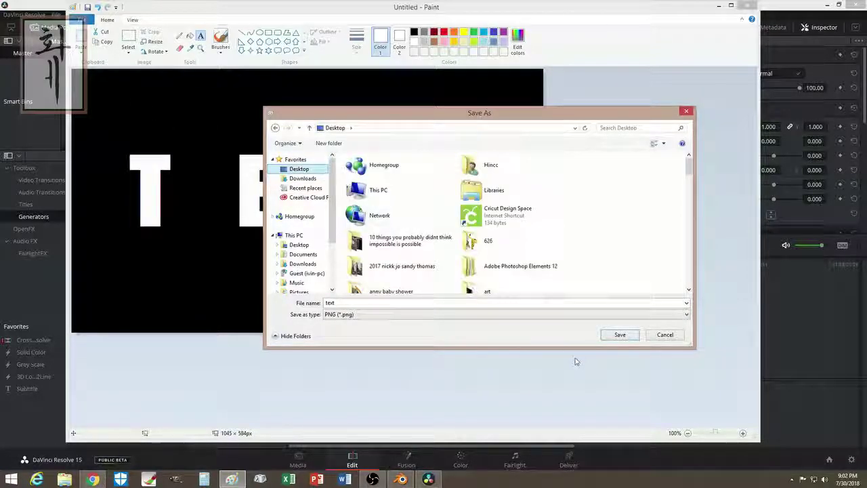
left_click(619, 334)
left_click(747, 6)
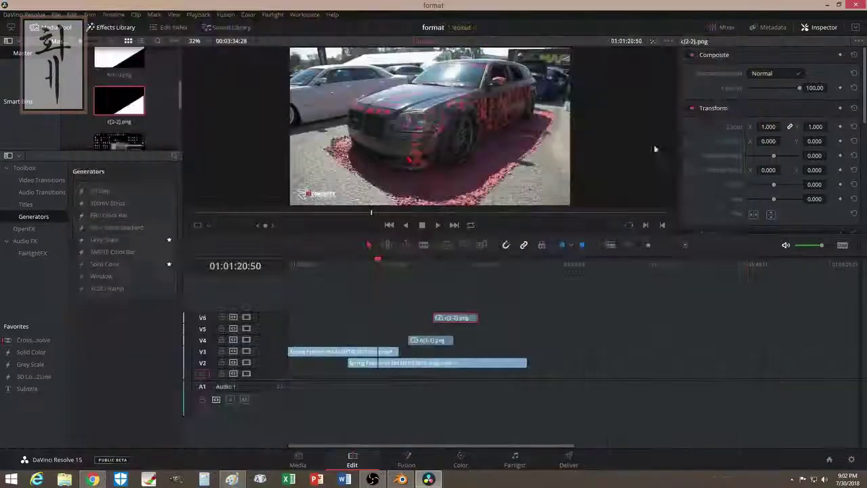
- Import text.png from the Desktop into the Media Pool via File Explorer
left_click(298, 459)
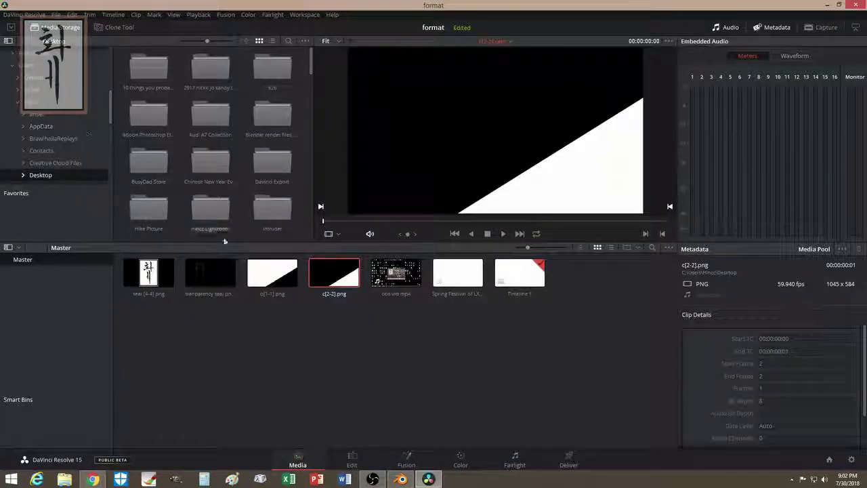
left_click(352, 459)
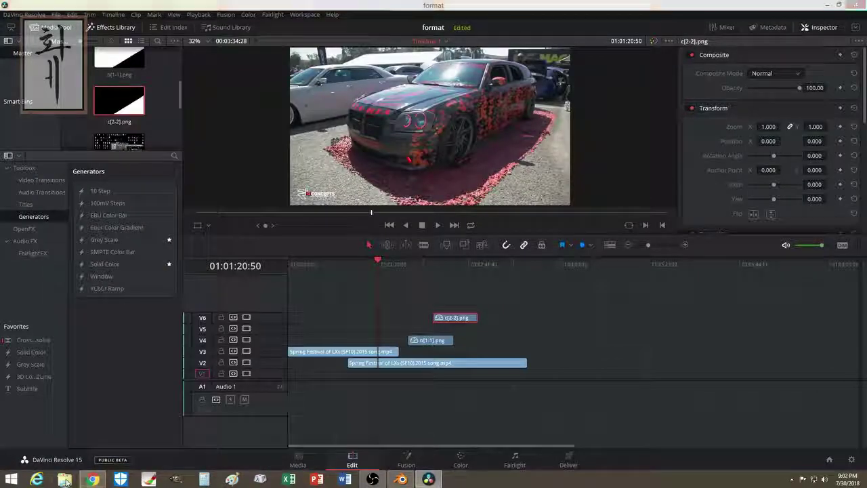
left_click(65, 479)
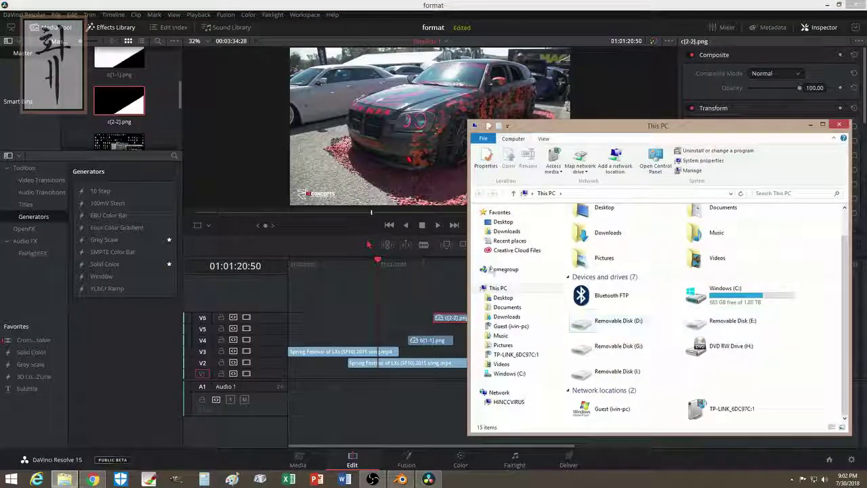
left_click(503, 222)
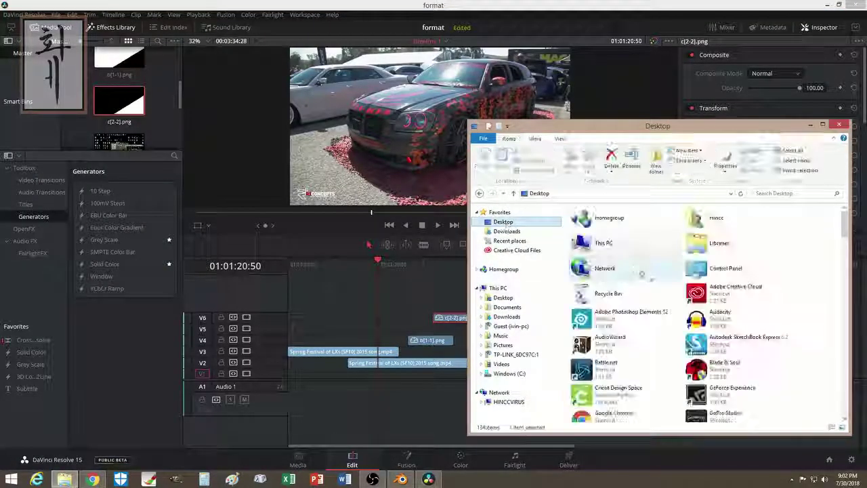
left_click(697, 338)
scroll(711, 349, "down", 10)
scroll(715, 353, "down", 5)
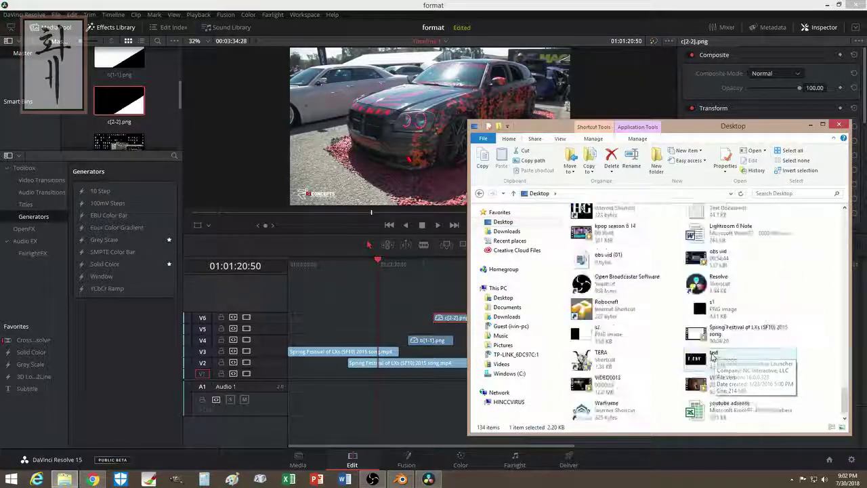
left_click_drag(705, 359, 139, 137)
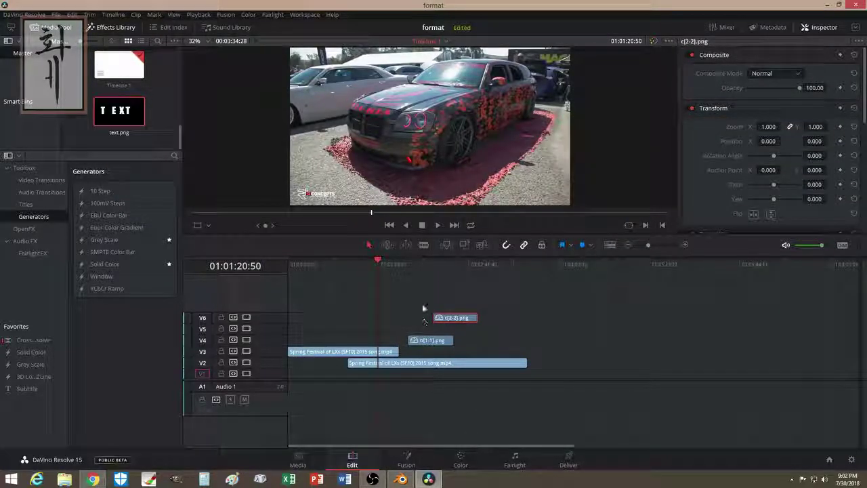
- Move the playhead back to 01:00:37:35 on the timeline ruler
left_click(371, 261)
left_click(352, 260)
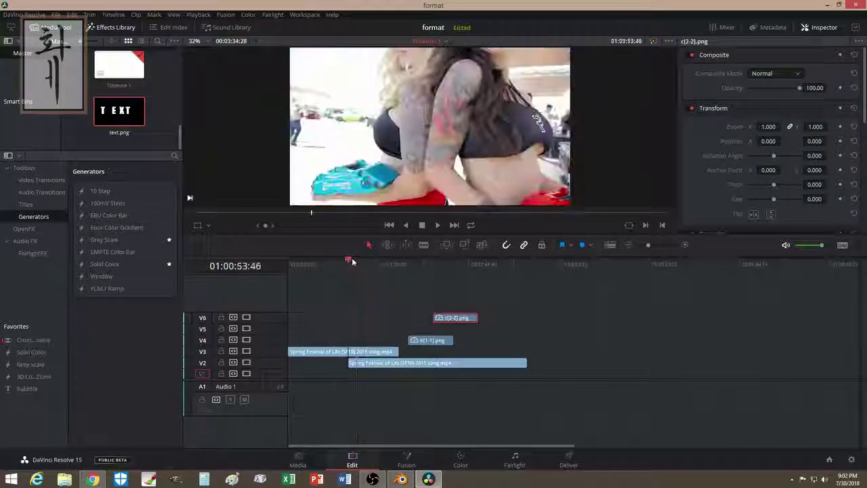
left_click(329, 260)
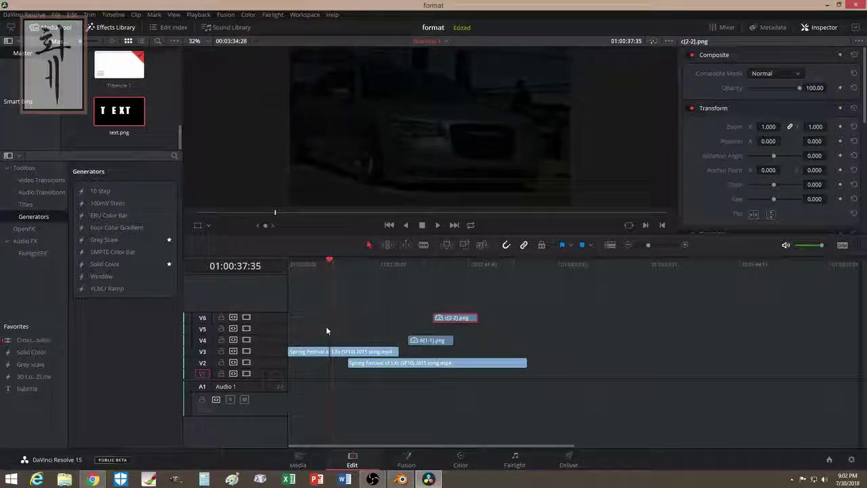
- In Blender, add text.png as an image strip at frame 933
left_click(400, 480)
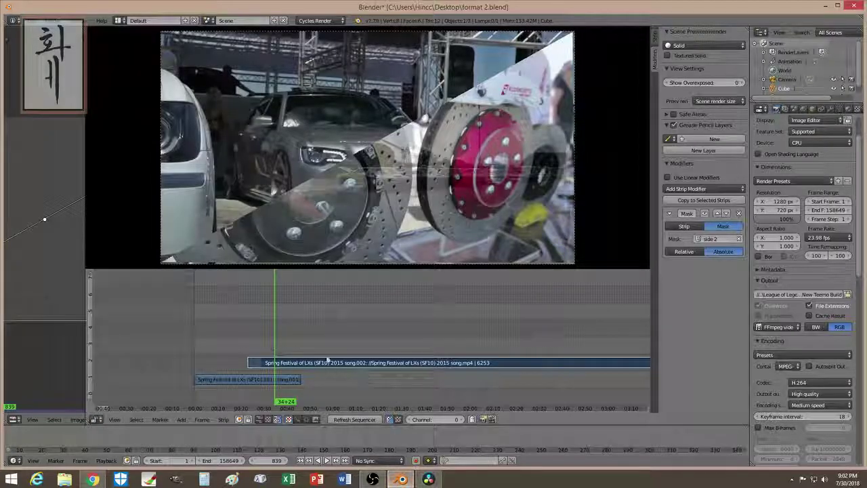
left_click(283, 362)
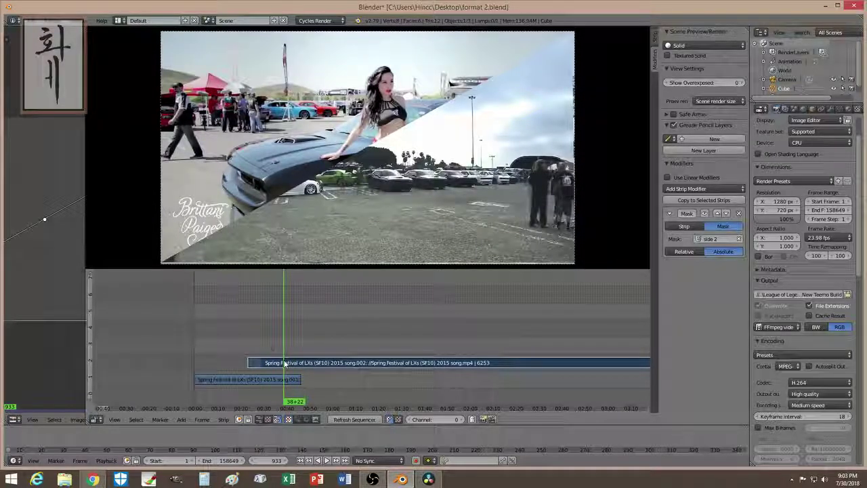
left_click(181, 419)
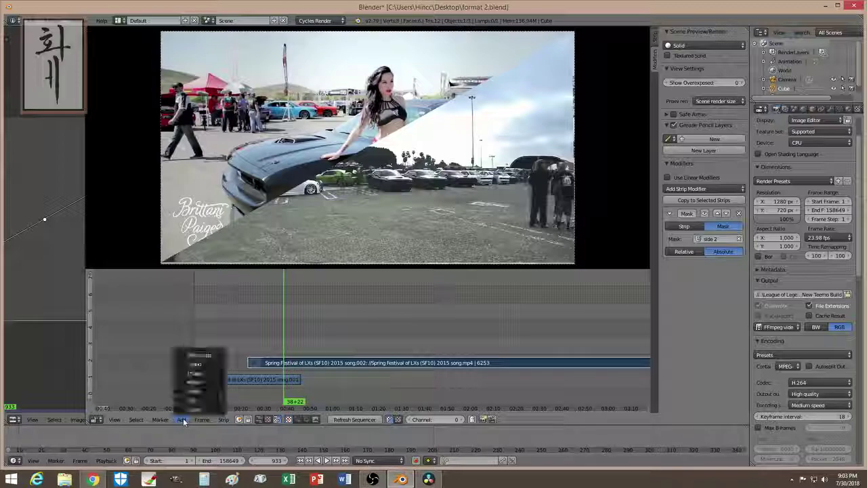
left_click(197, 381)
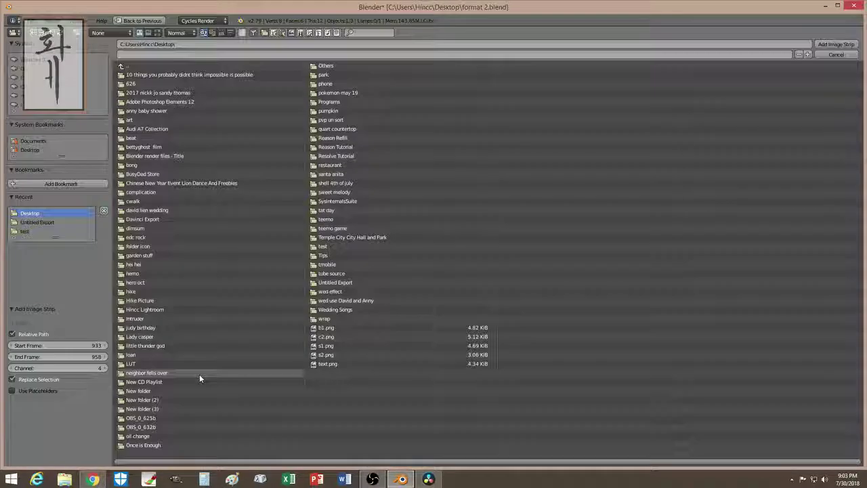
left_click(329, 364)
left_click(835, 44)
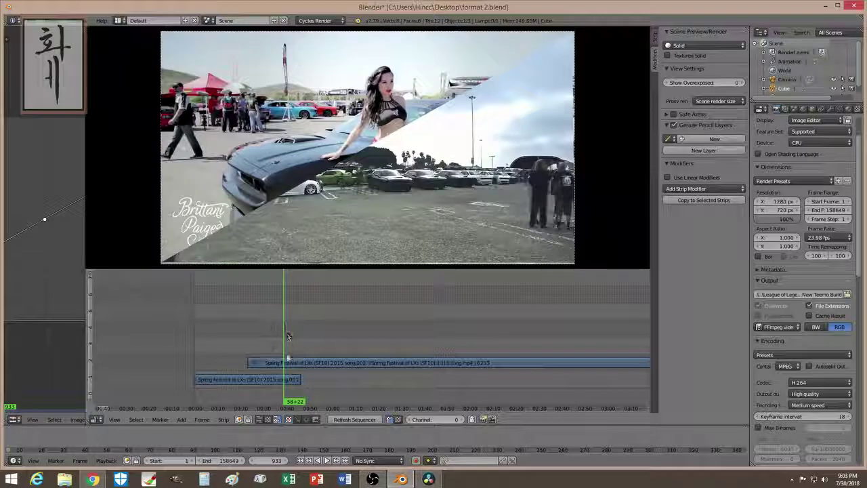
- Set the car-show video strip's Mask modifier to use the text.png strip
right_click(291, 364)
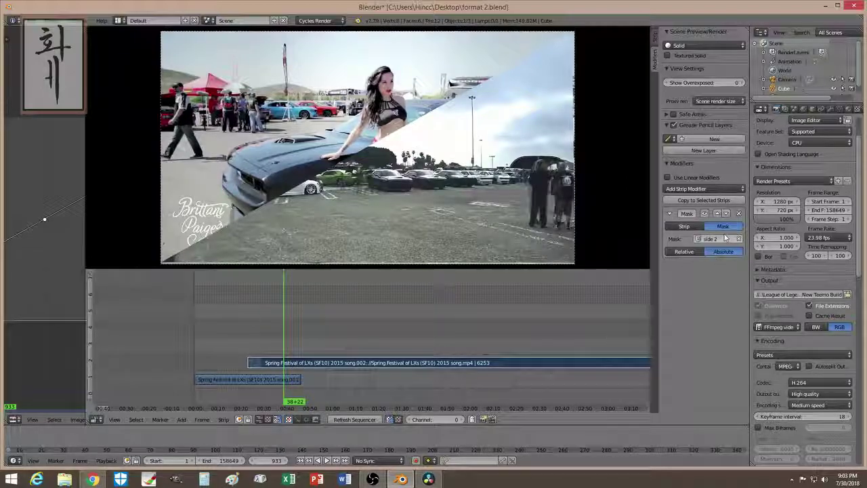
left_click(684, 226)
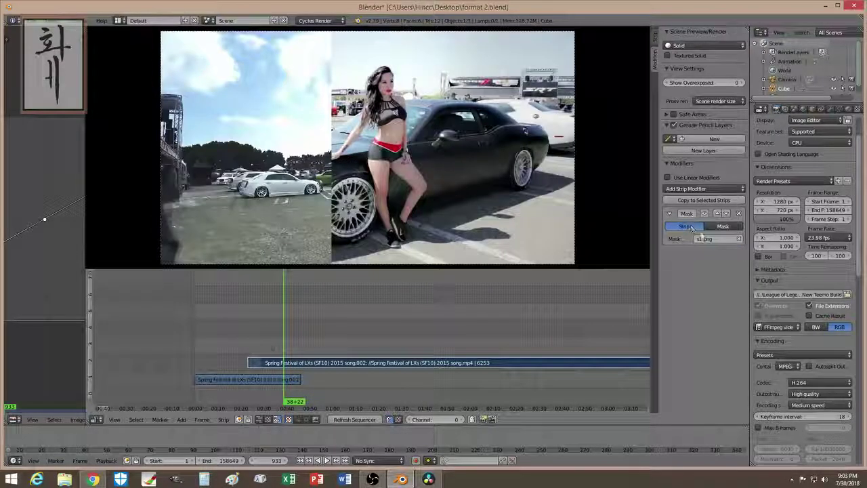
left_click(707, 238)
left_click(703, 278)
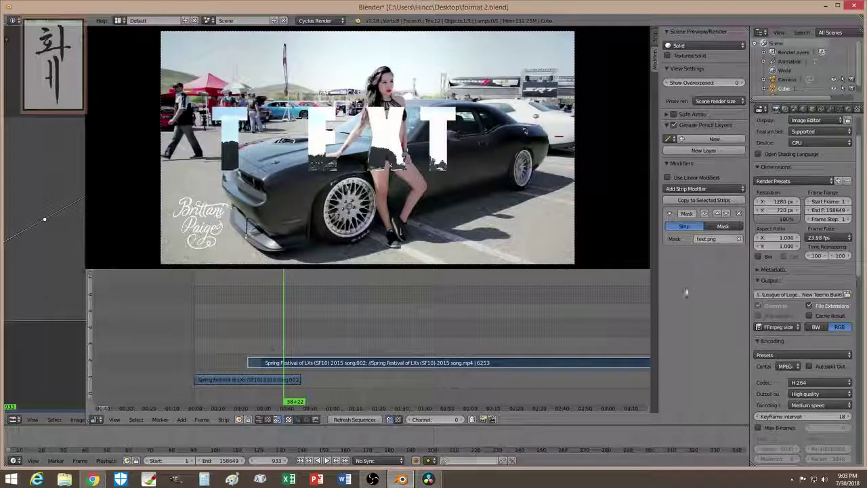
- Delete the lower song.001 strip
right_click(269, 385)
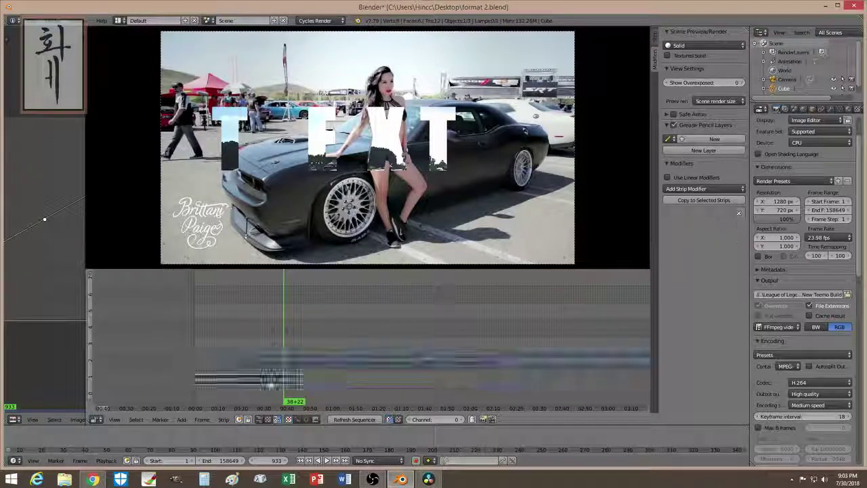
key("x")
left_click(271, 382)
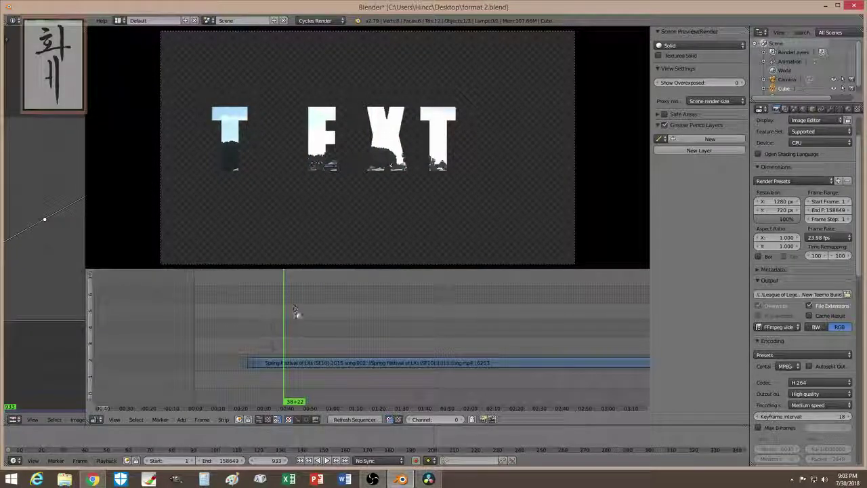
- Play the sequence to preview the text mask, briefly checking DaVinci Resolve
key("alt+a")
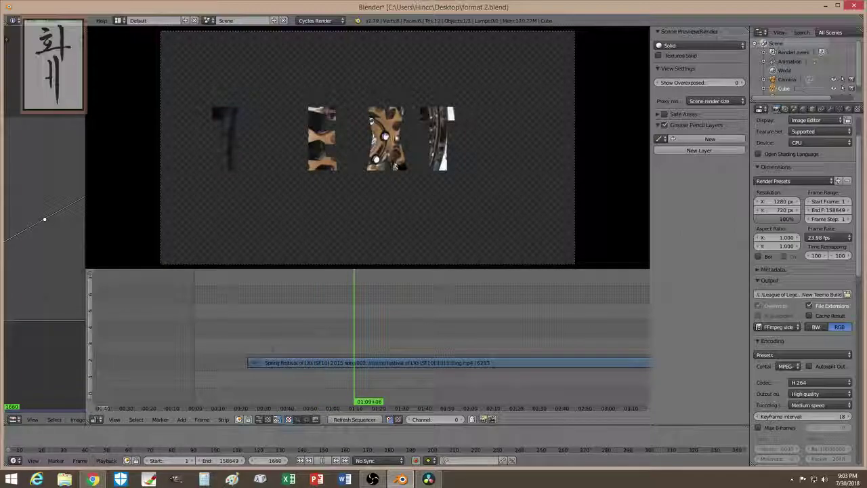
key("alt+a")
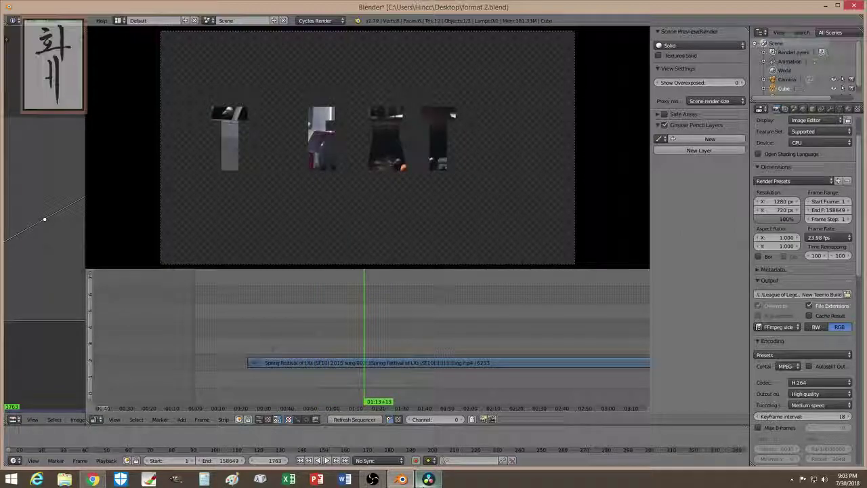
left_click(428, 479)
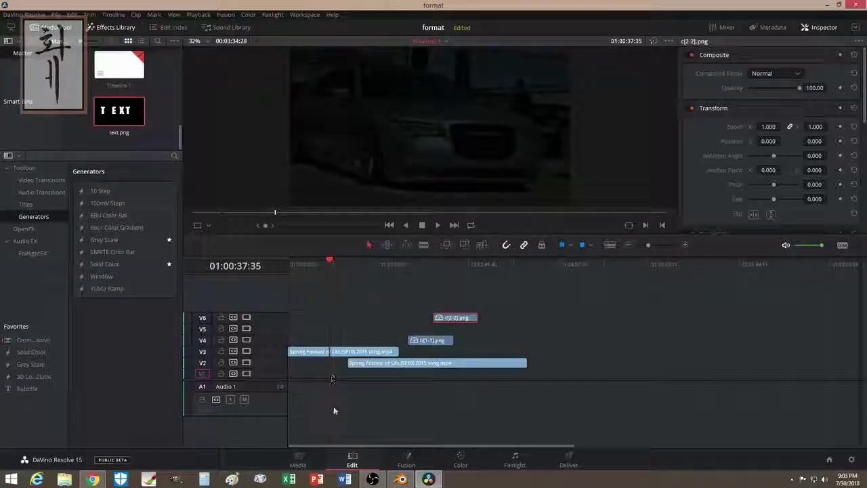
left_click(401, 479)
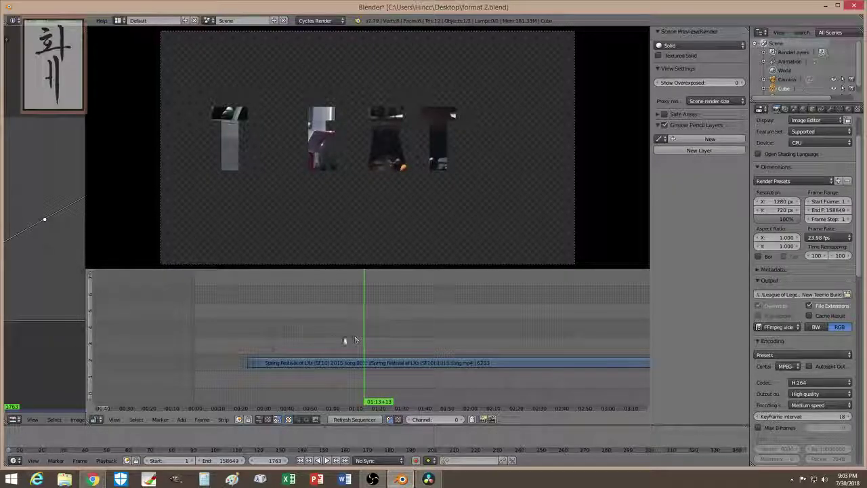
- Jump to frame 1205, select the masked video strip to view its modifier, then switch to Resolve
left_click(310, 336)
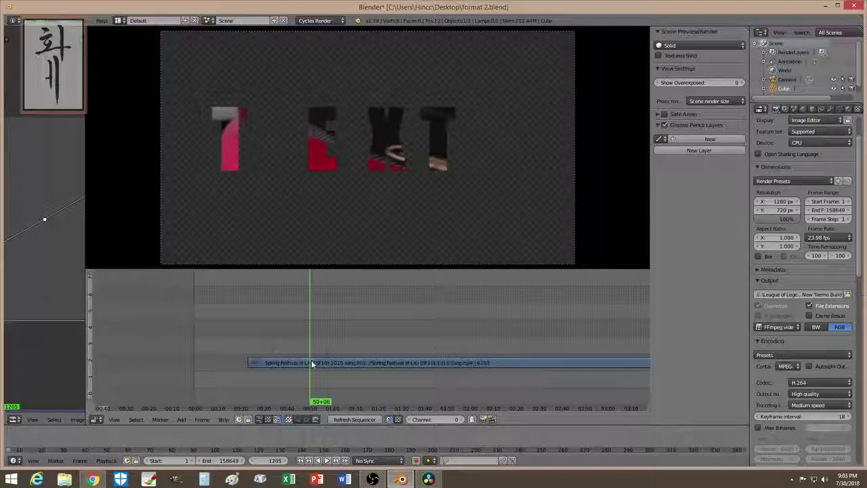
right_click(310, 363)
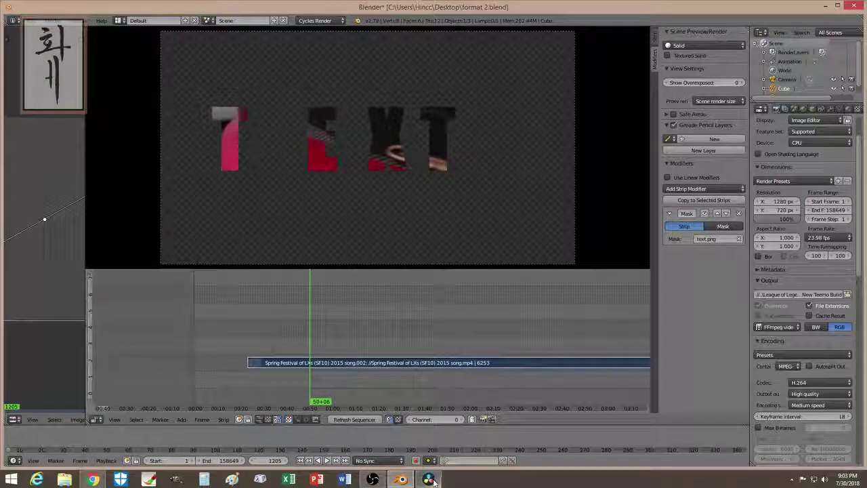
key("alt+Tab")
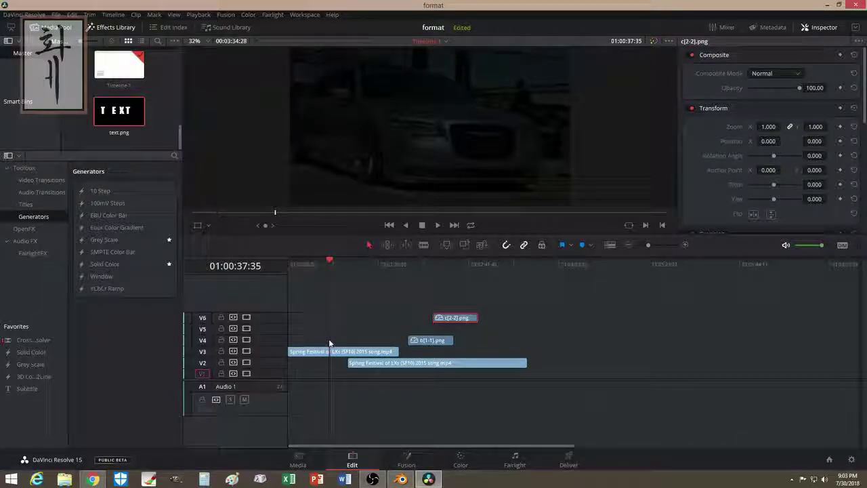
- Drop text.png onto V4 above the first festival clip, lengthen it, and scrub back to 01:00:35:09
left_click_drag(119, 112, 331, 349)
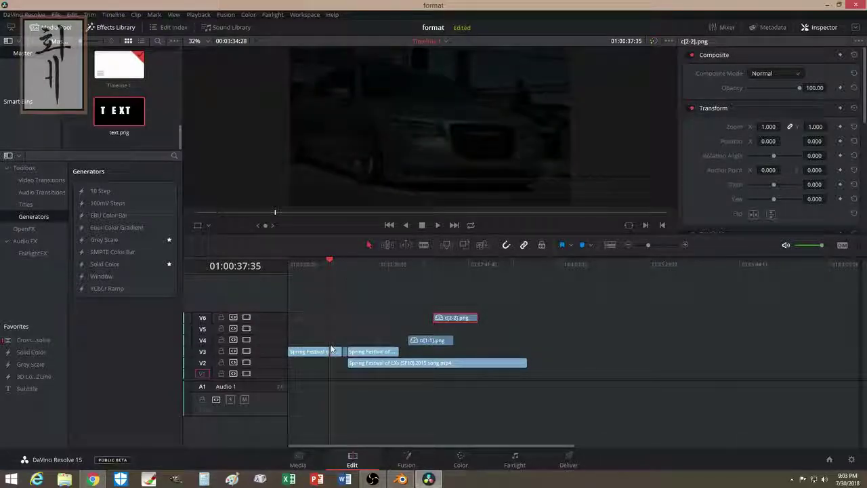
mouse_move(119, 112)
left_mouse_down()
mouse_move(325, 351)
mouse_move(330, 340)
mouse_move(372, 340)
left_mouse_up()
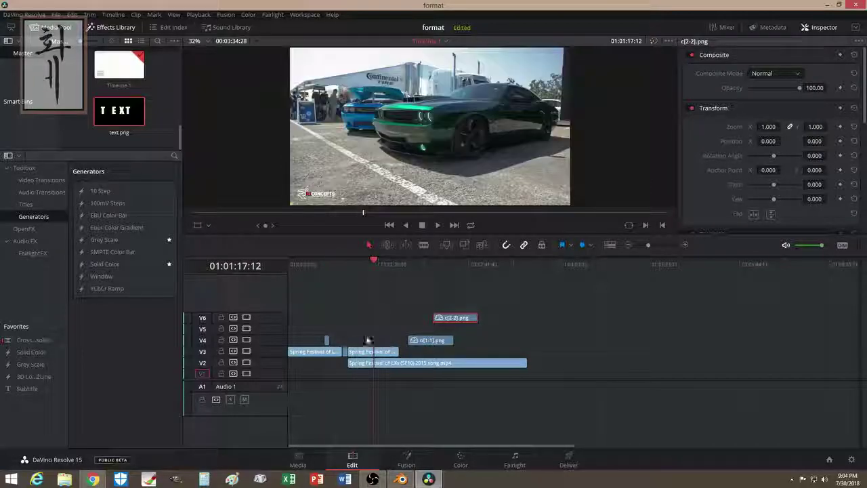
left_click_drag(324, 340, 331, 344)
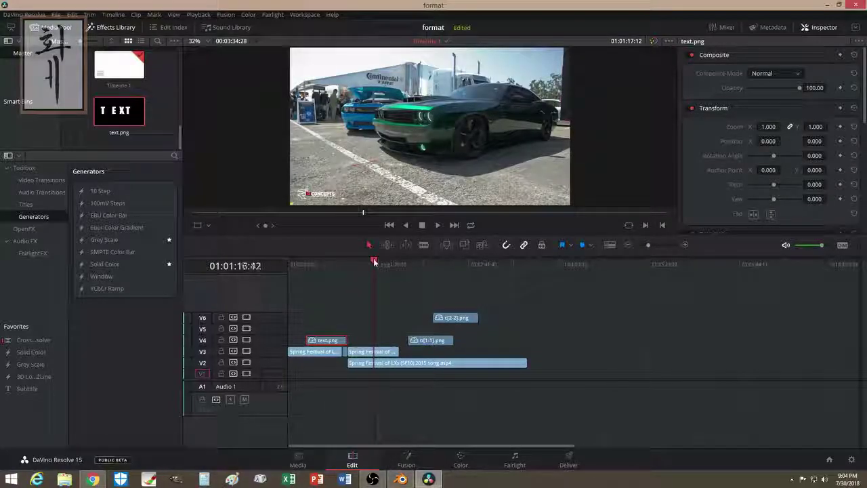
left_click_drag(374, 263, 326, 264)
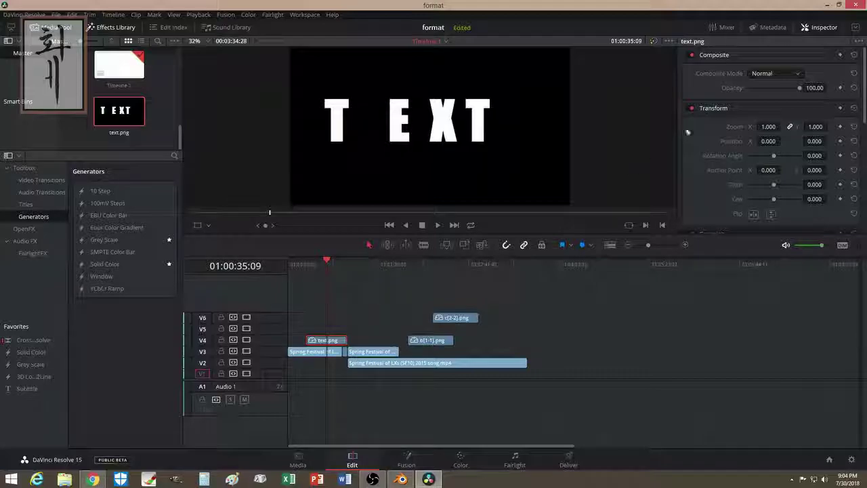
- Set text.png's composite mode to Overlay, then Multiply, and check the TEXT reveal frames
left_click(773, 74)
scroll(786, 138, "down", 5)
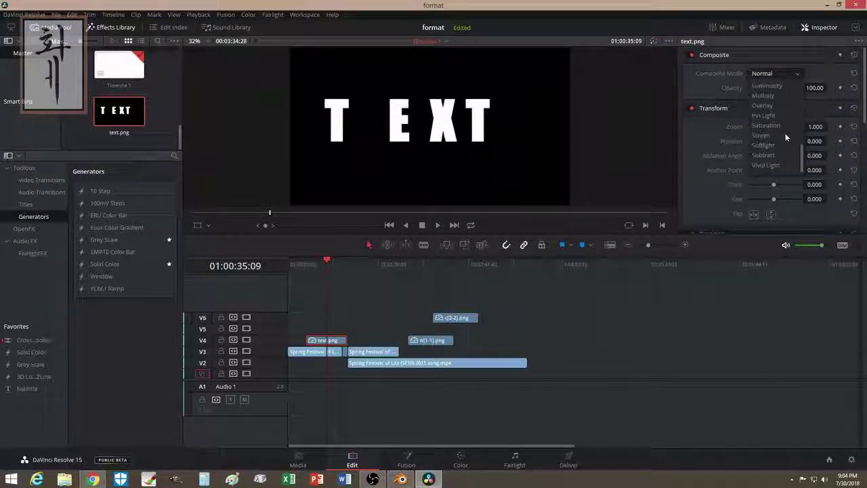
left_click(761, 106)
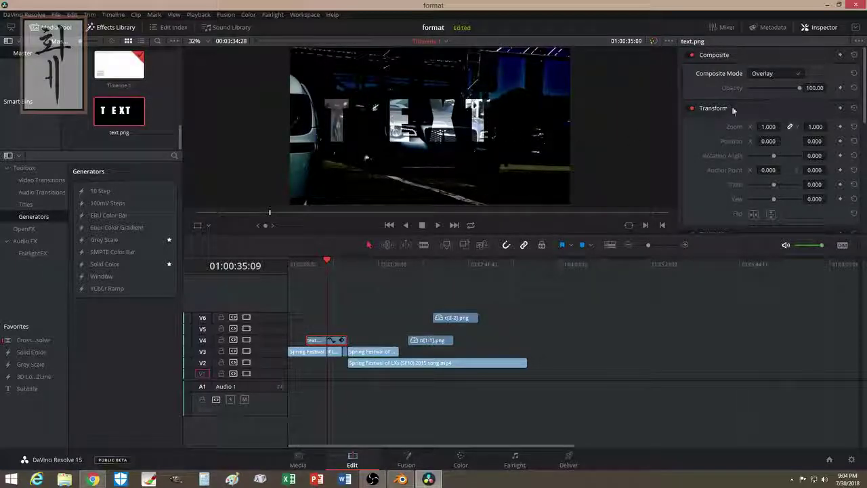
left_click(783, 76)
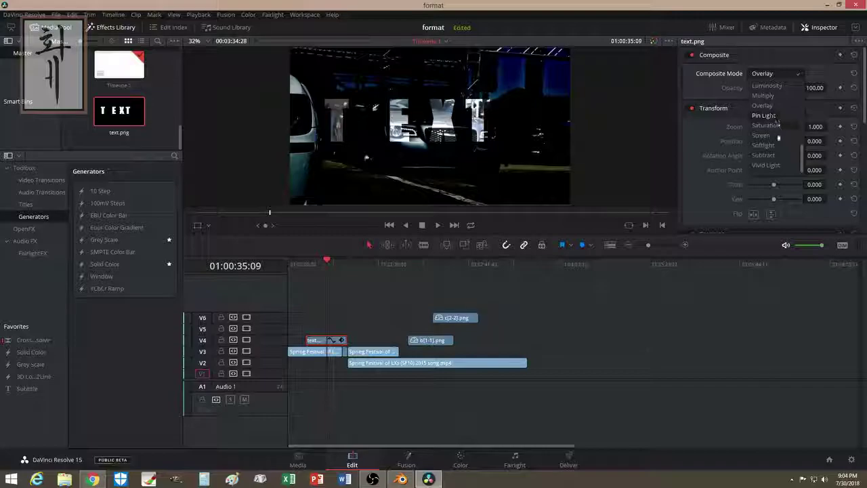
left_click(765, 99)
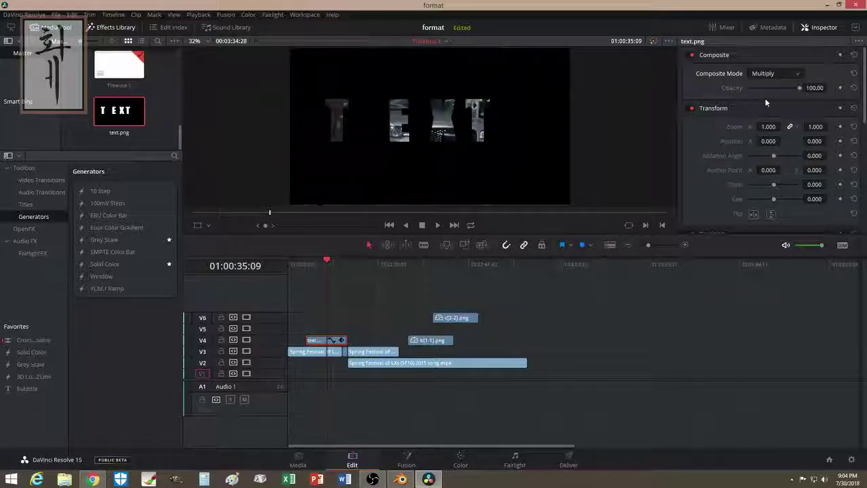
left_click_drag(329, 264, 320, 266)
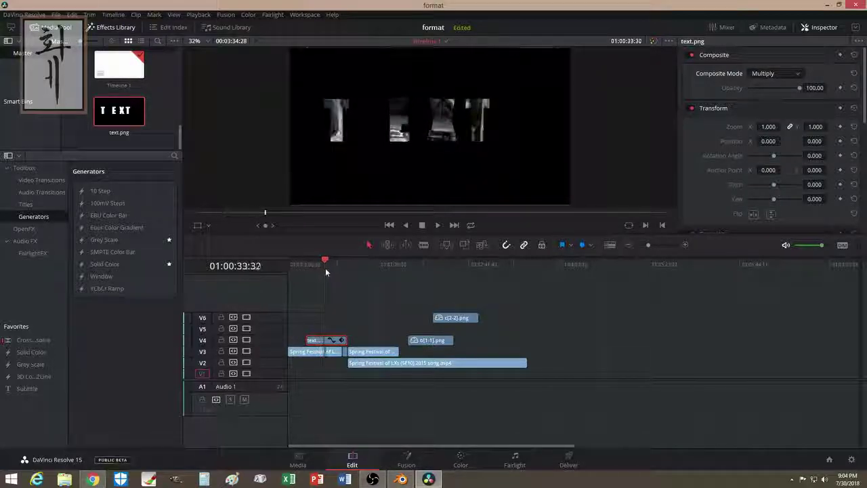
left_click_drag(320, 266, 326, 268)
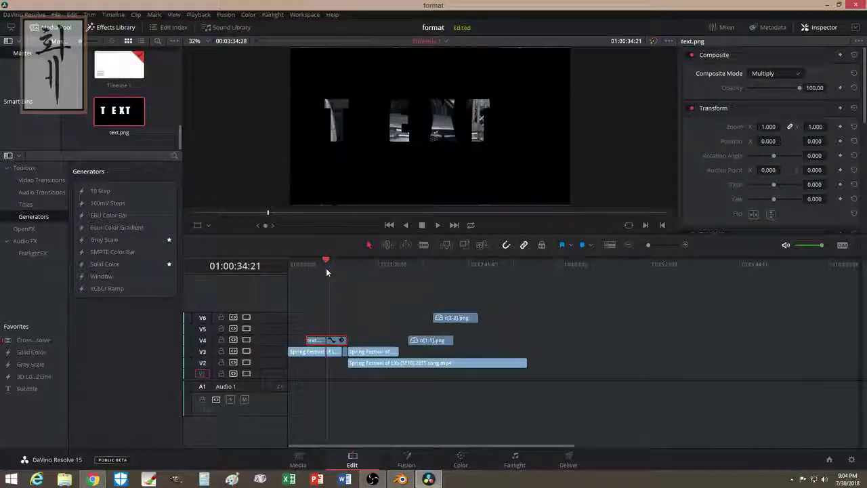
- Select the c[2-2].png and b[1-1].png mattes, scrub through the wipe and title, and add a subtitle
left_click(436, 341)
left_click(449, 318)
left_click(439, 341)
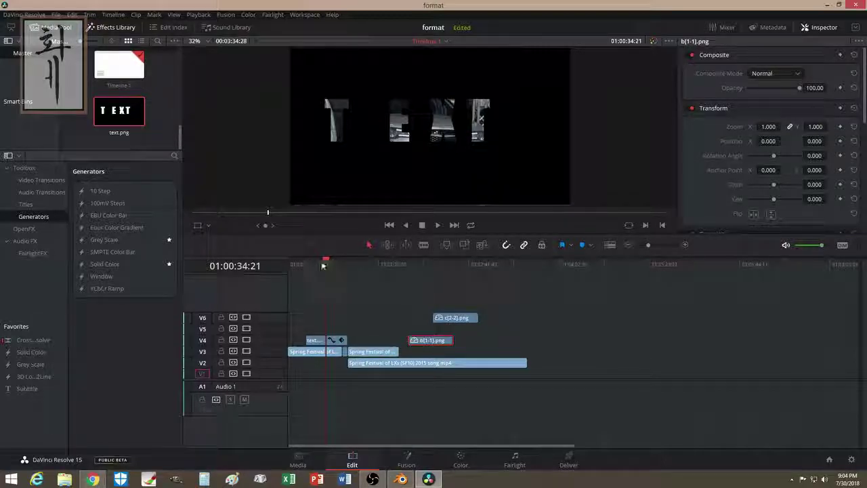
left_click_drag(322, 266, 427, 275)
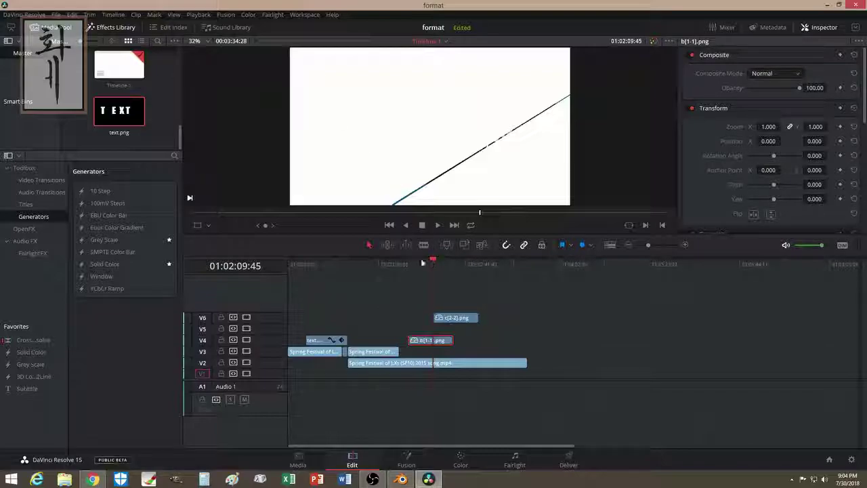
left_click_drag(332, 266, 327, 271)
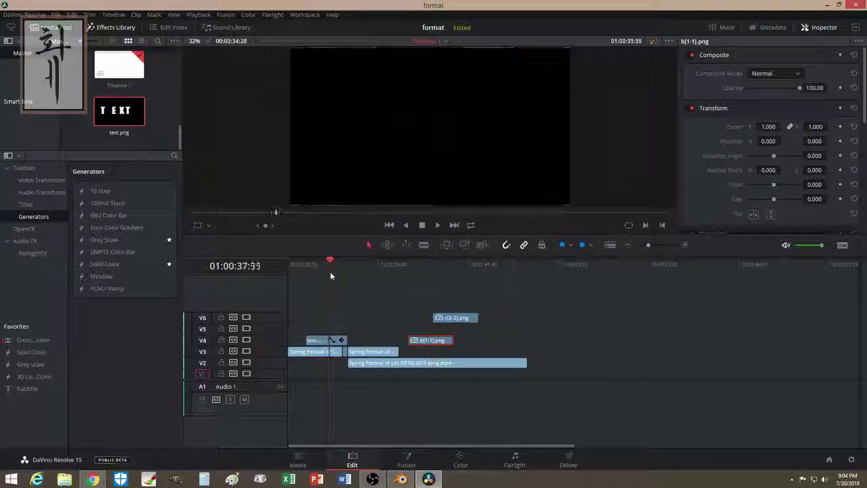
left_click_drag(327, 271, 323, 272)
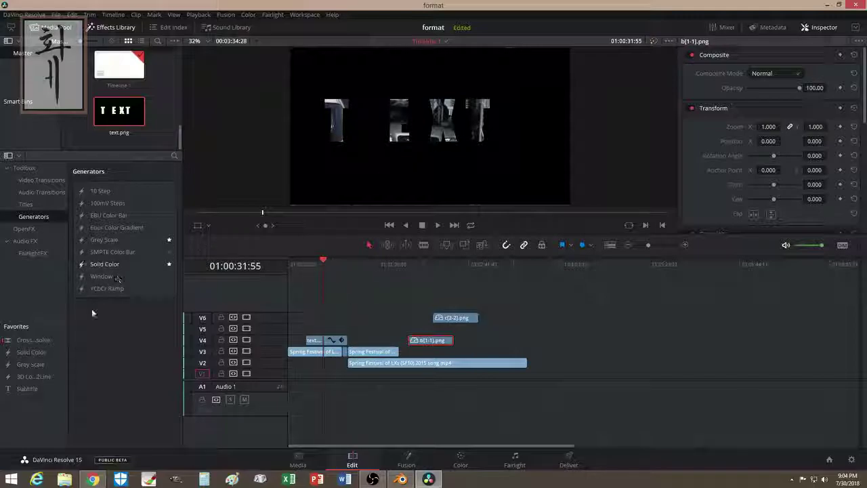
mouse_move(27, 388)
left_mouse_down()
mouse_move(281, 357)
mouse_move(329, 292)
left_mouse_up()
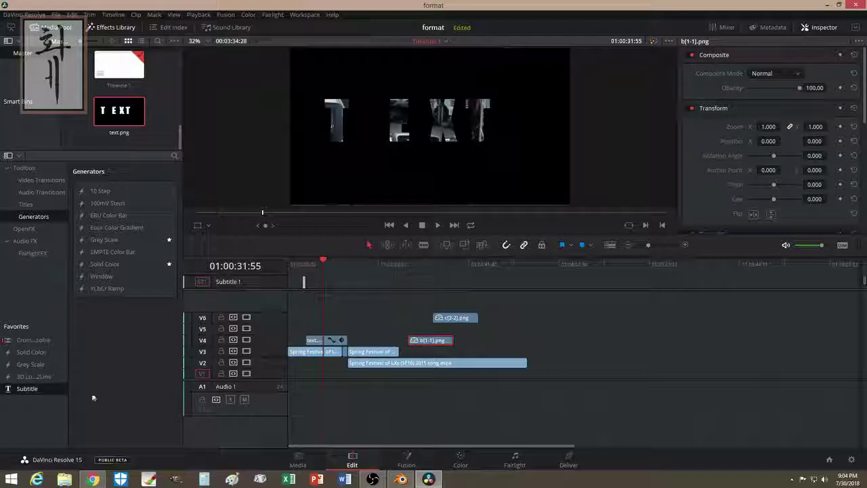
- Place a Subtitle clip on a new subtitle track, stretched to start at 00:00
mouse_move(39, 389)
left_mouse_down()
mouse_move(307, 304)
mouse_move(304, 284)
left_mouse_up()
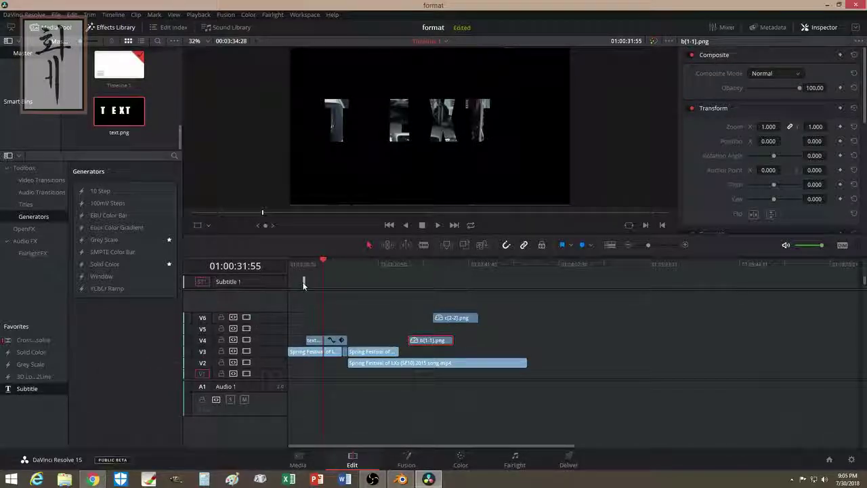
left_click(304, 284)
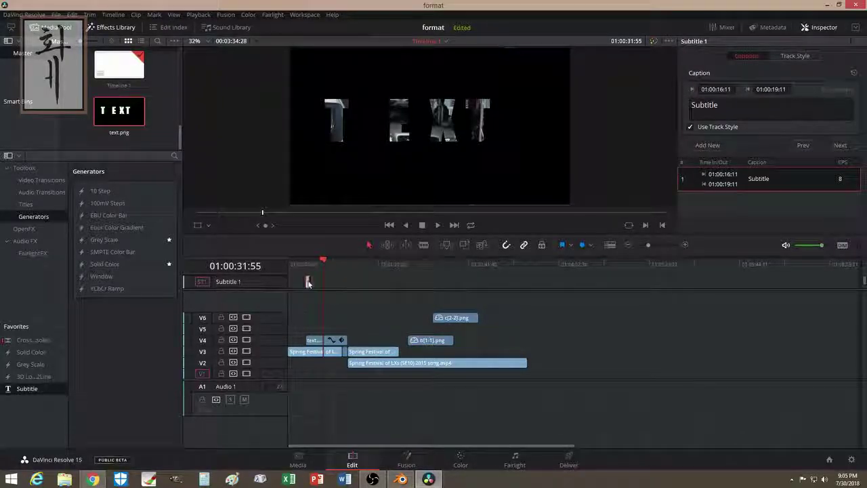
mouse_move(307, 281)
left_mouse_down()
mouse_move(290, 282)
mouse_move(458, 283)
left_mouse_up()
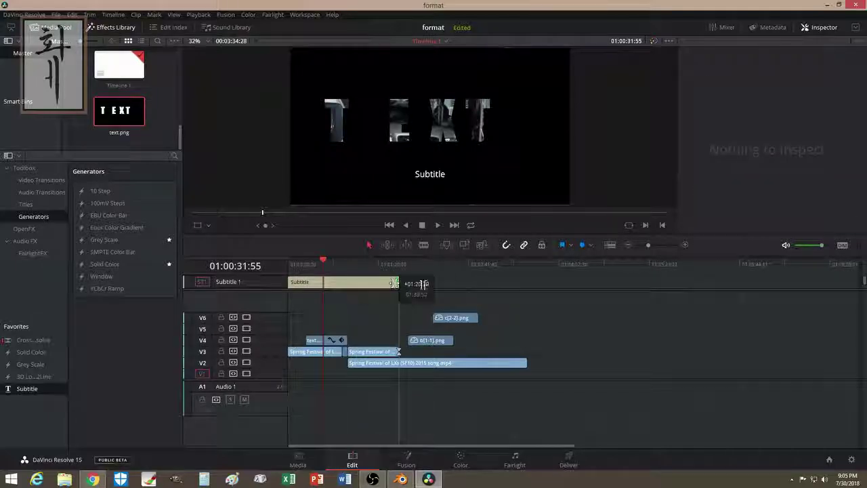
- Change the subtitle's caption text to 'TEXT'
left_click(377, 286)
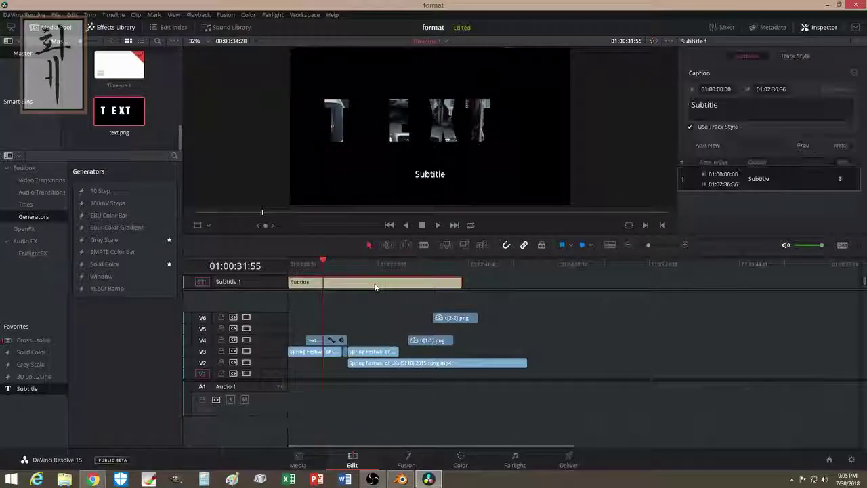
left_click_drag(718, 106, 674, 107)
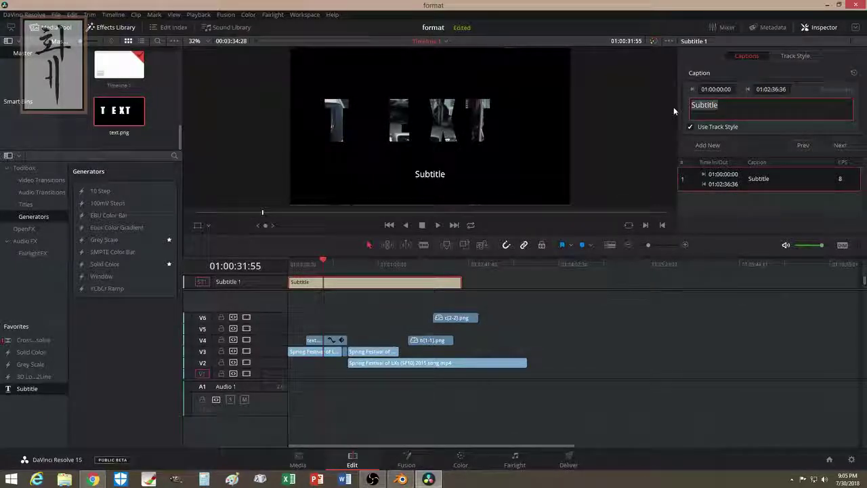
type("Text")
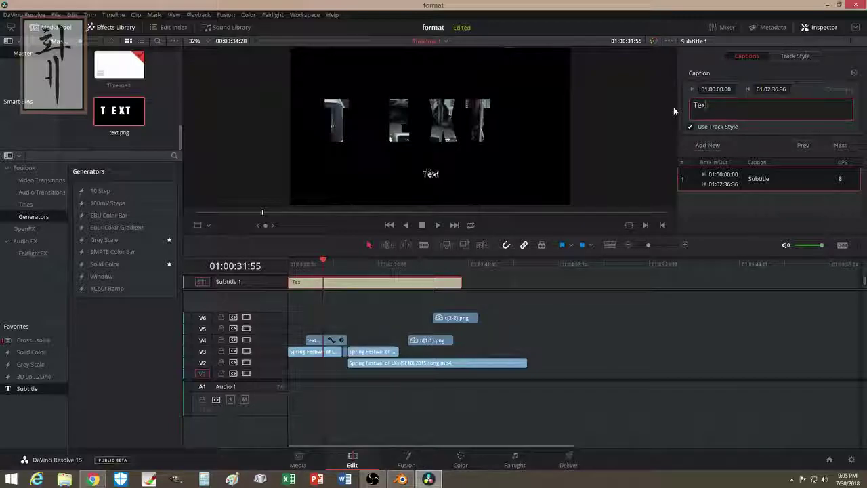
key("BackSpace")
key("BackSpace")
key("BackSpace")
key("BackSpace")
type("TEXT")
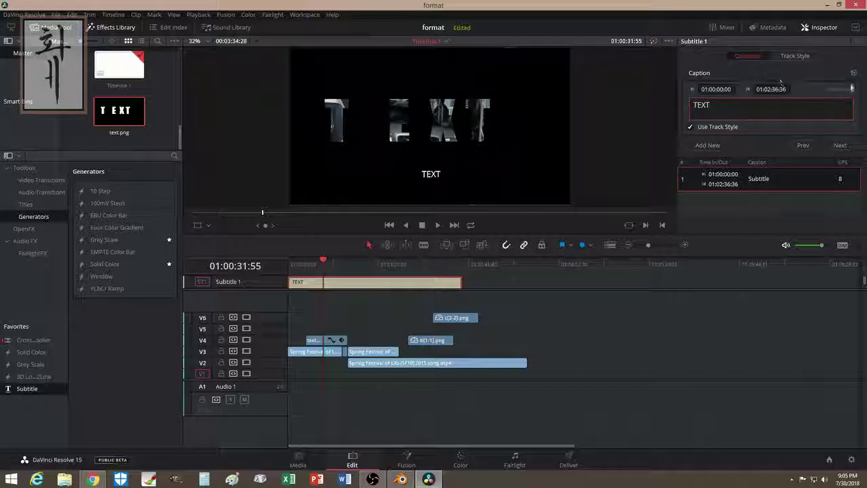
left_click(757, 135)
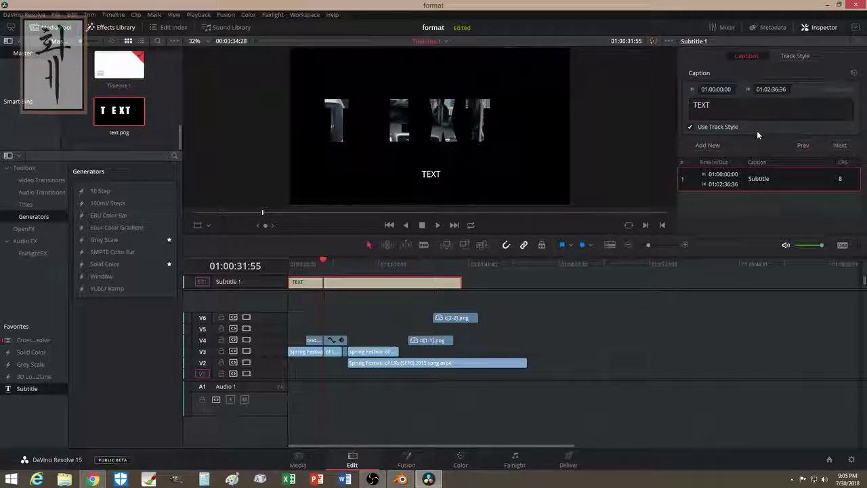
- Style the subtitle caption in Myriad Pro Cond Bold at size 400
left_click(796, 57)
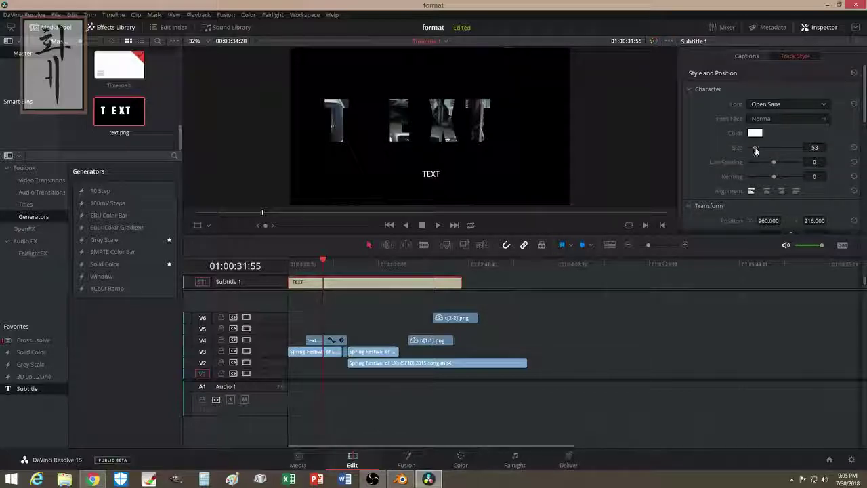
left_click_drag(756, 149, 785, 168)
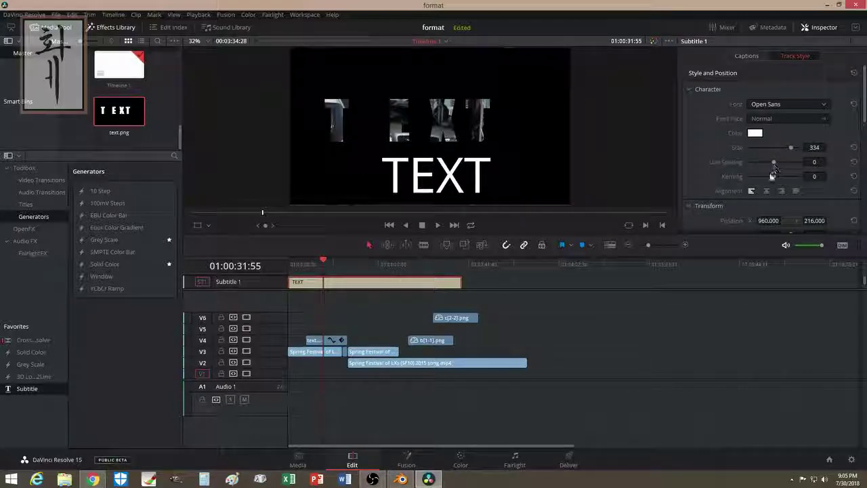
left_click(786, 106)
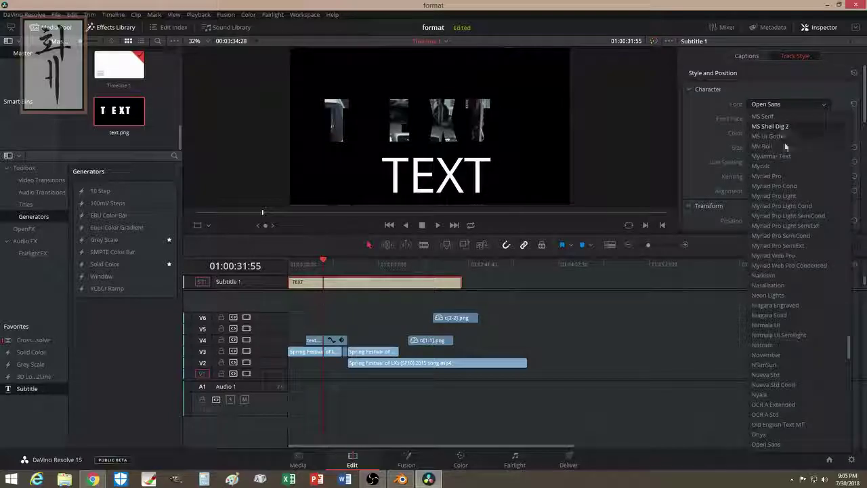
left_click(777, 183)
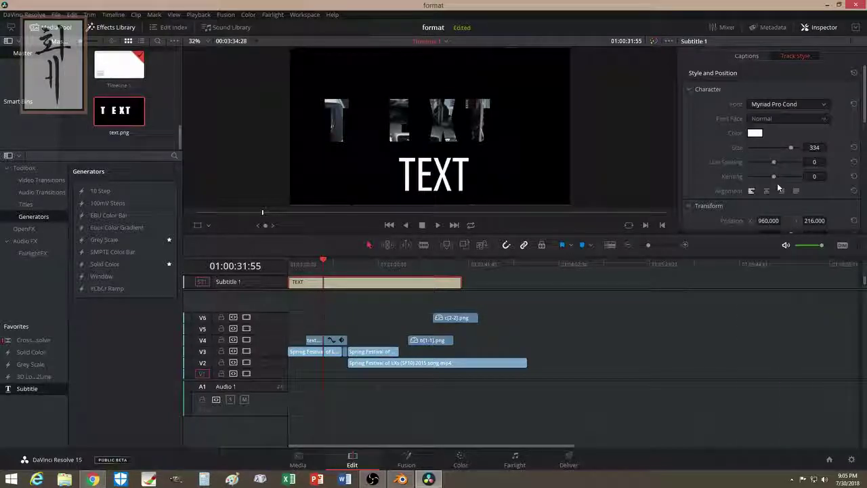
left_click(763, 119)
left_click(759, 141)
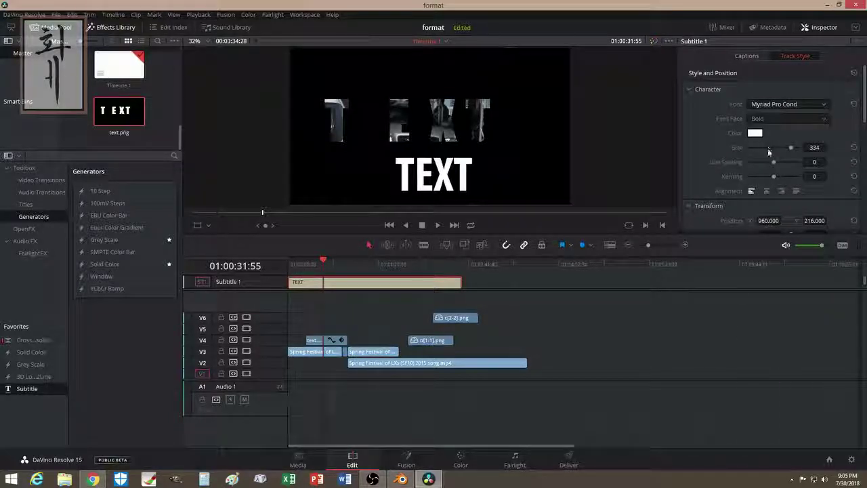
left_click_drag(793, 153, 802, 150)
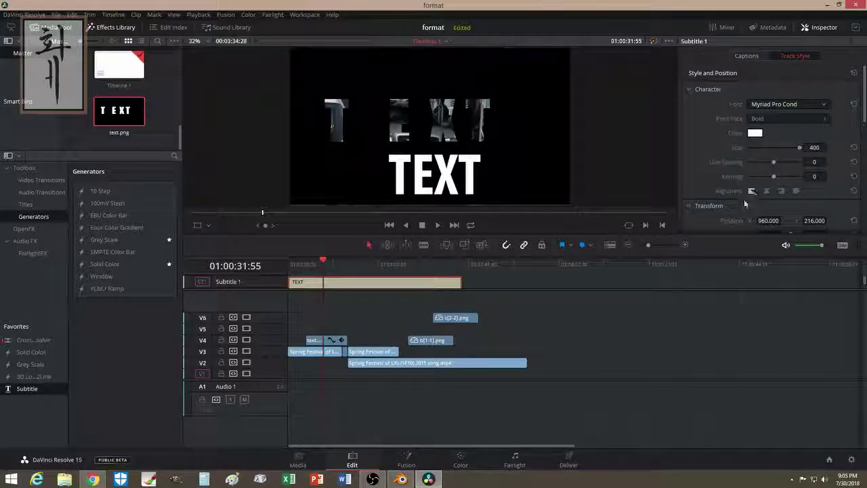
right_click(334, 281)
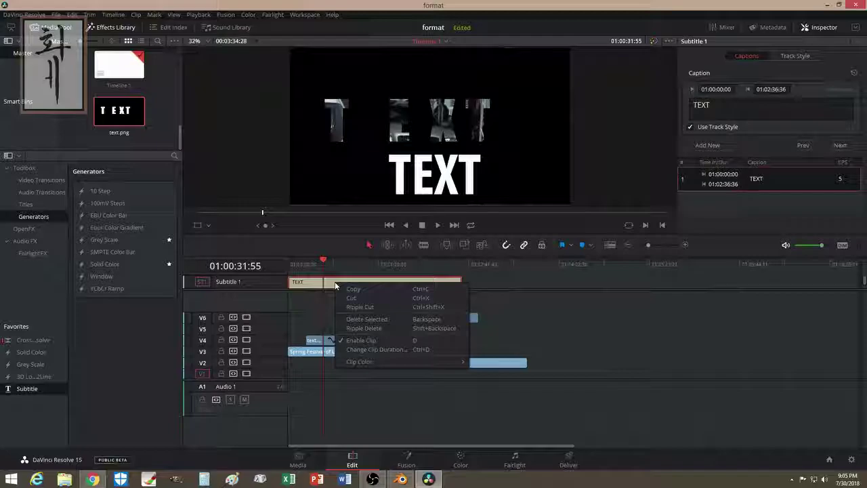
- Review the subtitle clip's options and its track style settings in the Inspector
left_click(754, 58)
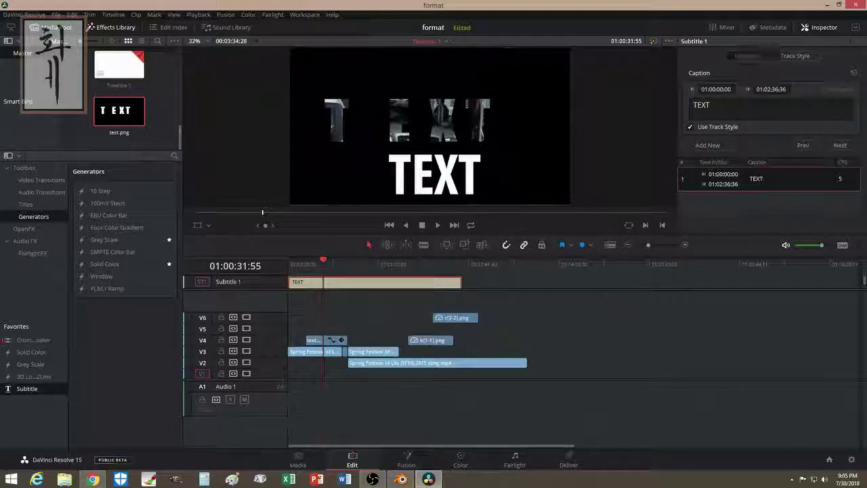
right_click(352, 286)
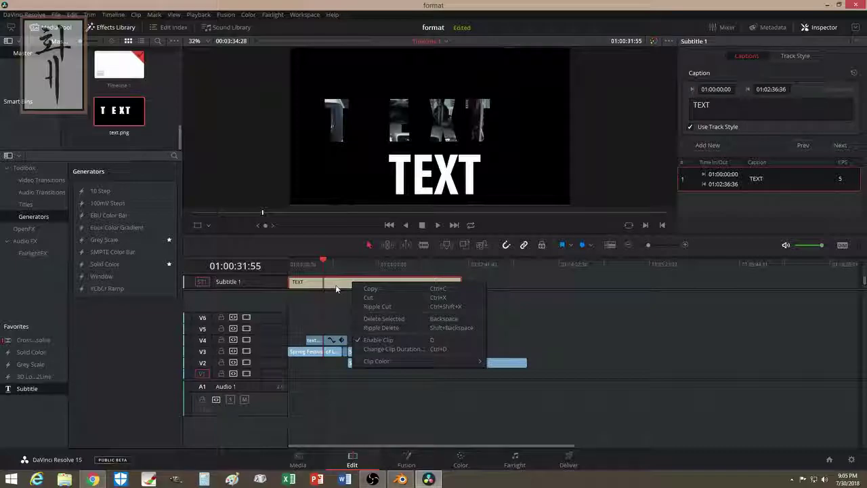
left_click(338, 285)
right_click(334, 281)
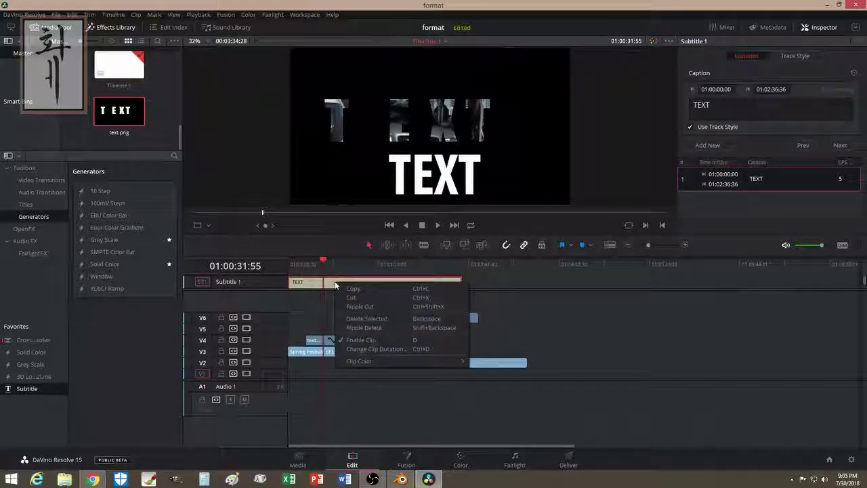
left_click(791, 58)
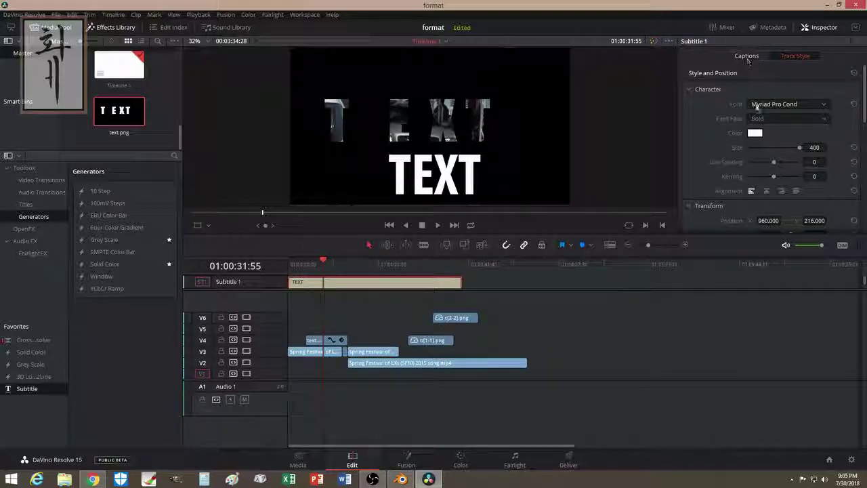
scroll(752, 135, "down", 3)
scroll(753, 202, "down", 3)
scroll(731, 149, "down", 2)
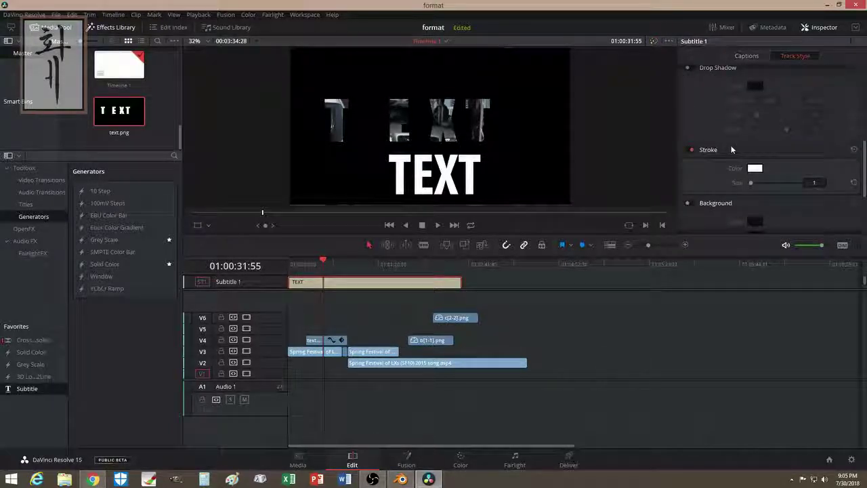
scroll(723, 154, "down", 2)
scroll(721, 151, "down", 2)
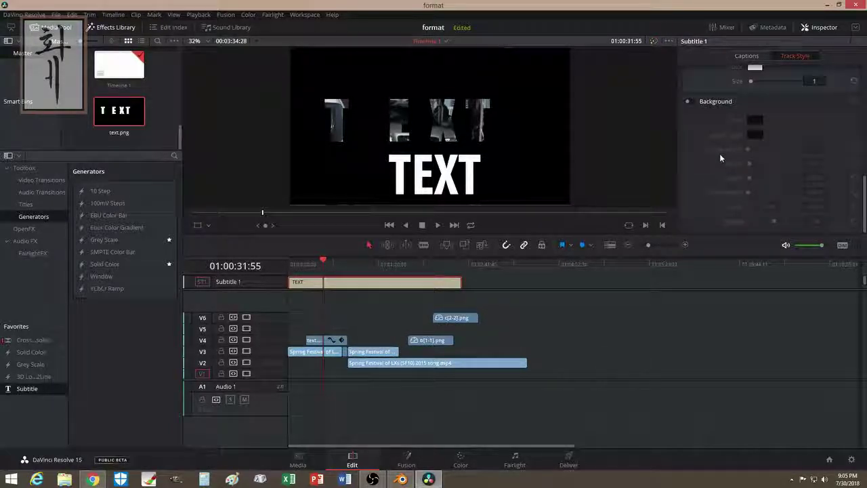
scroll(720, 156, "up", 5)
scroll(720, 157, "up", 2)
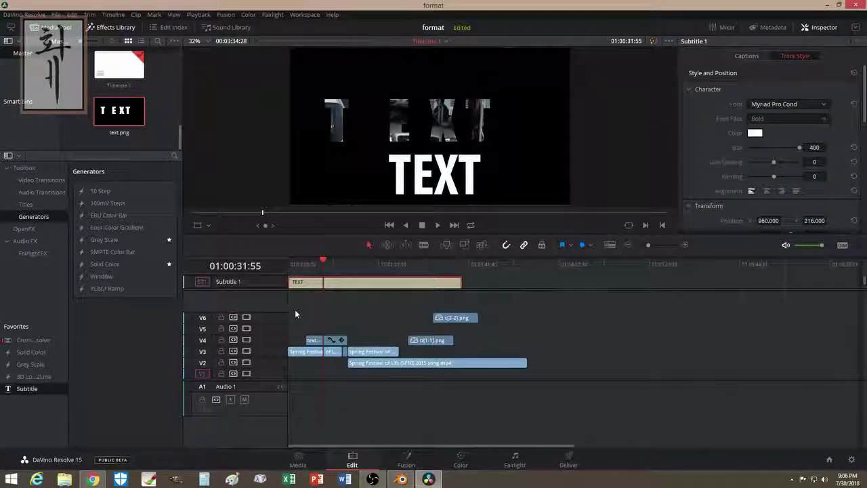
- Delete the TEXT subtitle clip, then delete the empty Subtitle 1 track
right_click(323, 285)
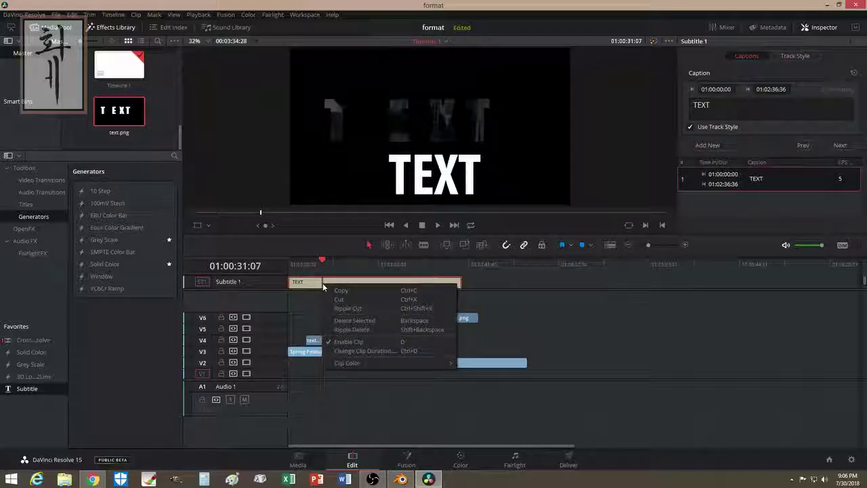
key("BackSpace")
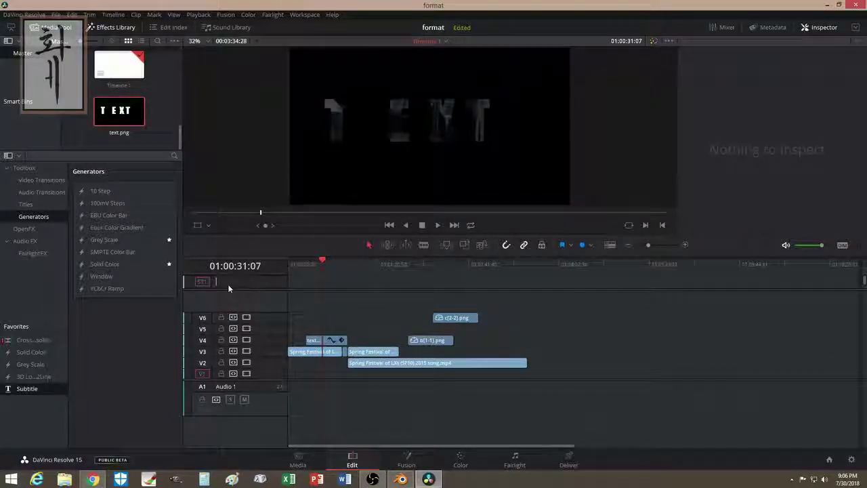
left_click(228, 284)
right_click(253, 291)
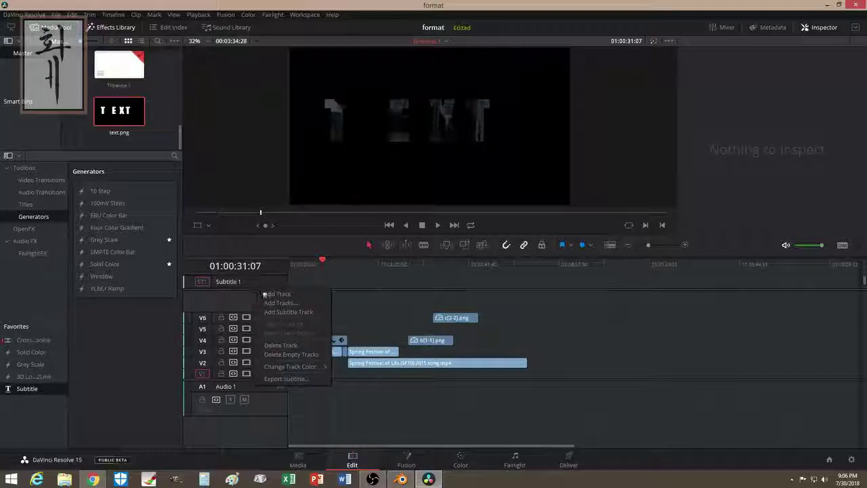
left_click(282, 345)
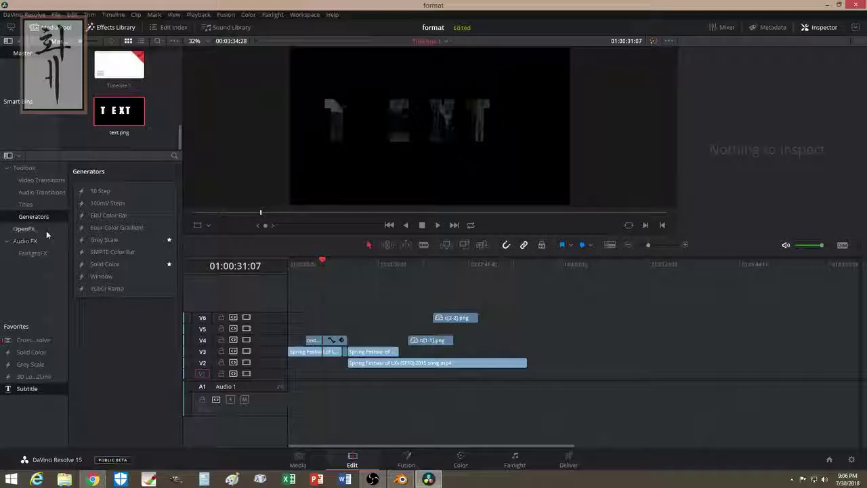
- Place the basic Text title from Titles onto a new V7 track
left_click(32, 204)
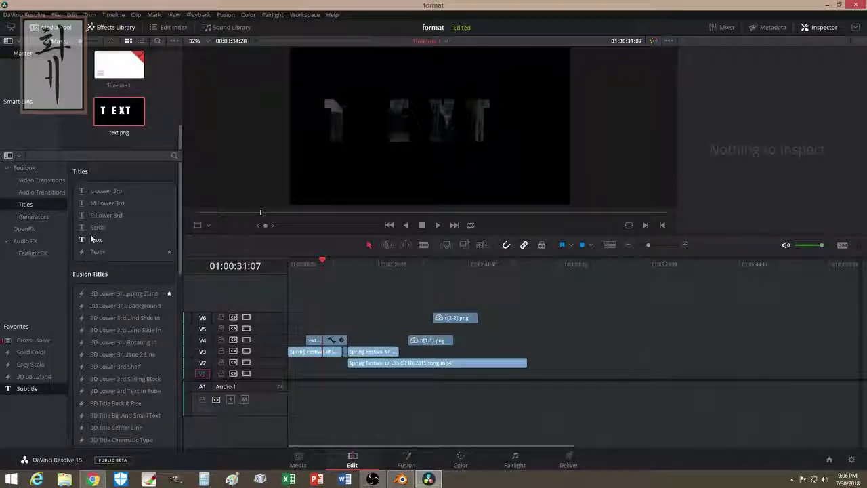
mouse_move(94, 240)
left_mouse_down()
mouse_move(274, 293)
mouse_move(264, 305)
mouse_move(126, 249)
mouse_move(303, 310)
left_mouse_up()
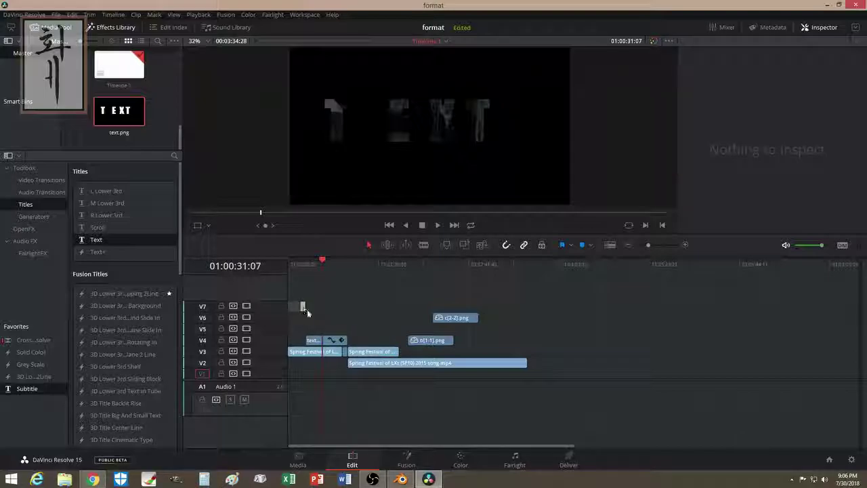
left_click_drag(307, 311, 304, 307)
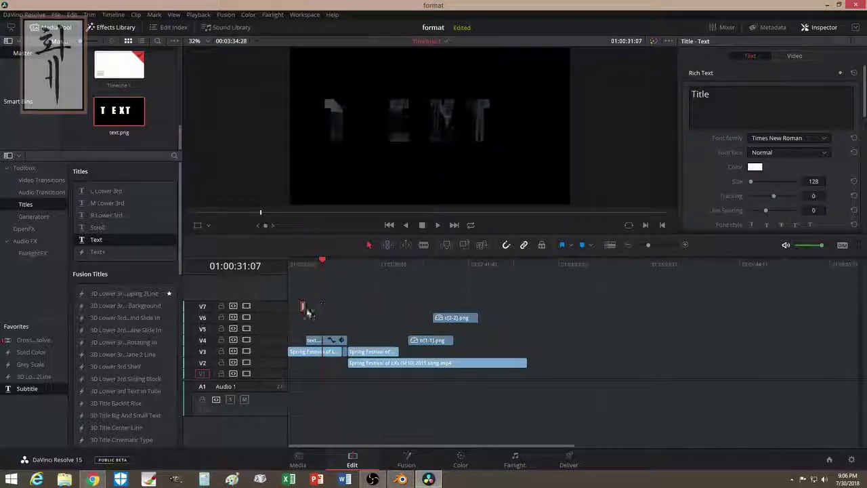
mouse_move(304, 308)
left_mouse_down()
mouse_move(349, 309)
mouse_move(290, 307)
left_mouse_up()
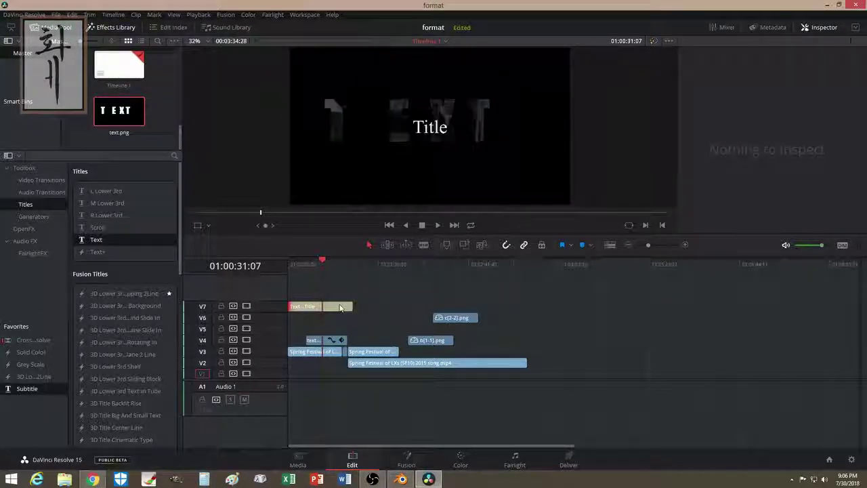
left_click(341, 308)
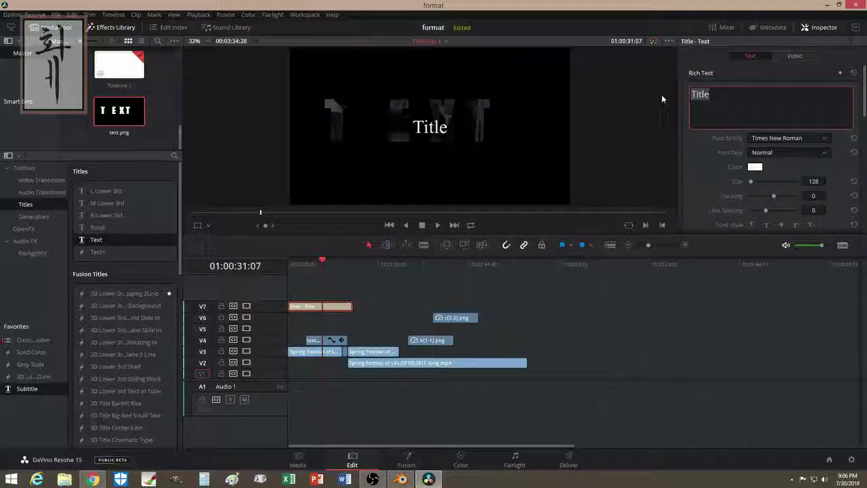
- Make the title read 'TEXT' in Sitka Heading Bold at size 690
type("TEXT")
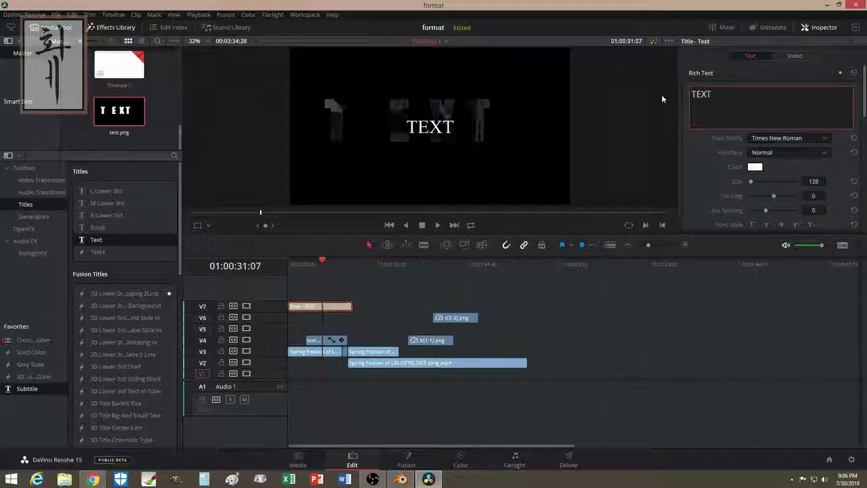
left_click(793, 138)
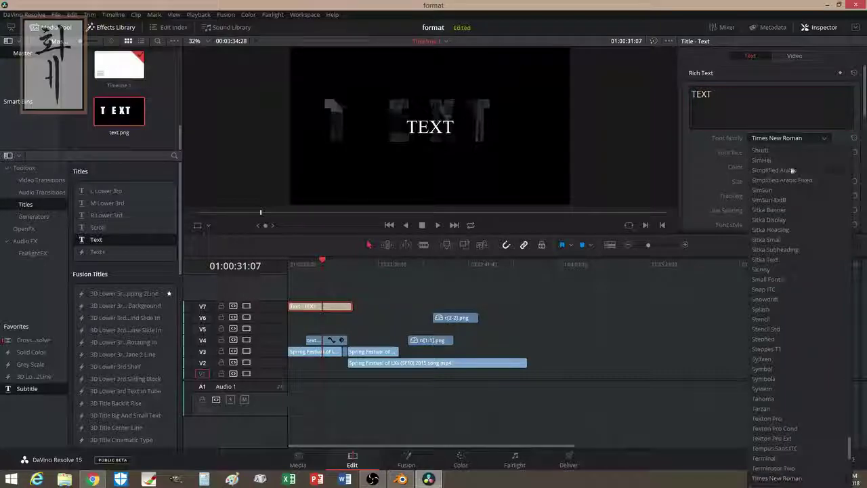
left_click(783, 229)
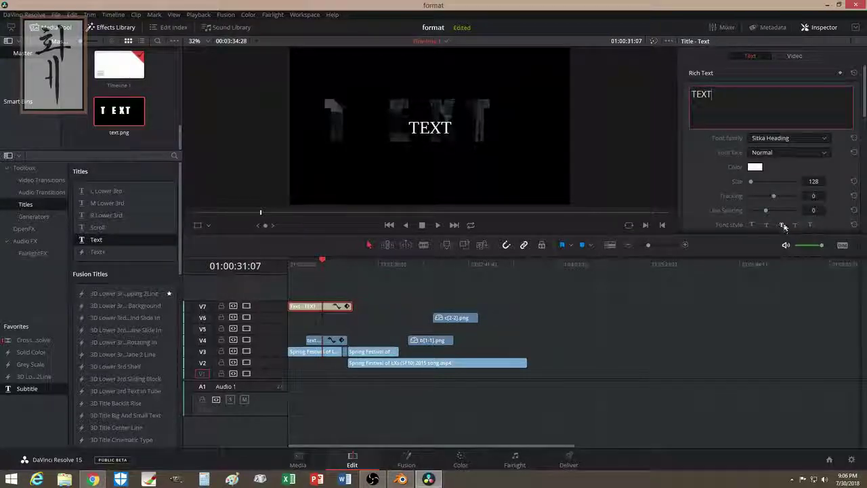
left_click(783, 154)
left_click(767, 174)
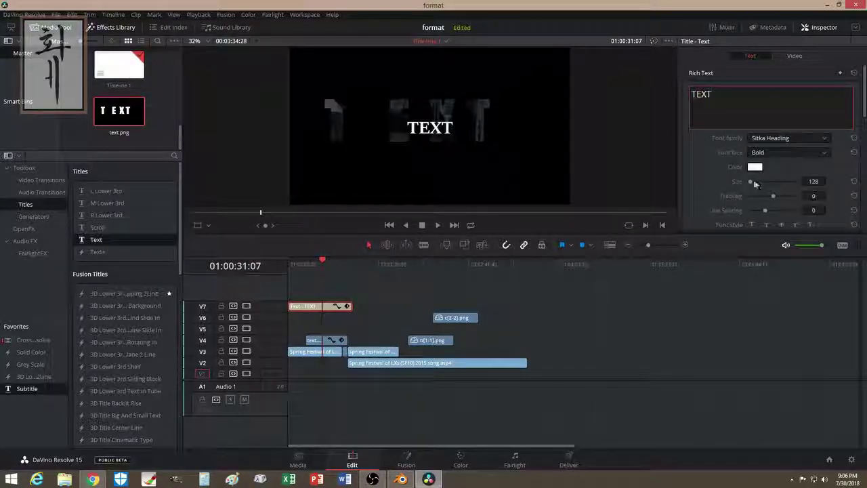
left_click_drag(754, 183, 757, 184)
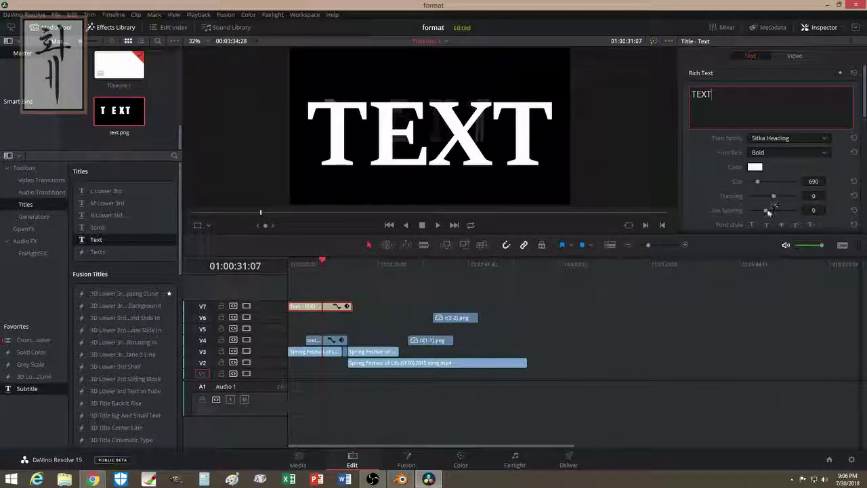
left_click(786, 57)
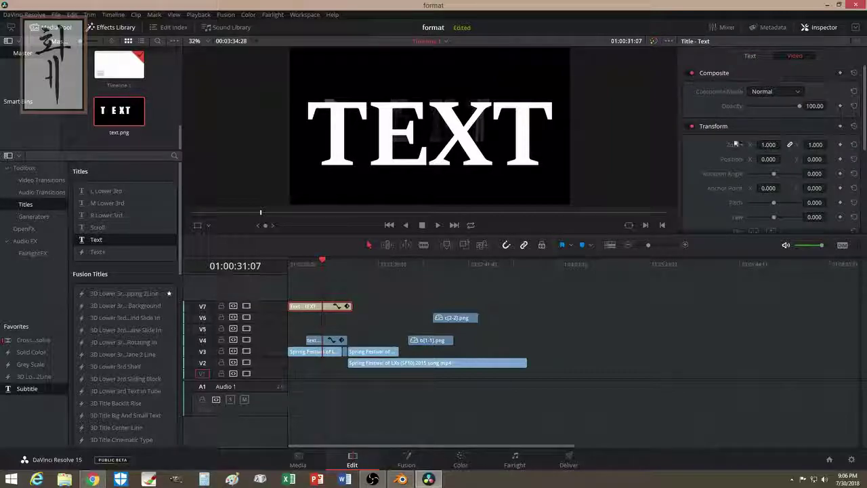
scroll(725, 160, "down", 5)
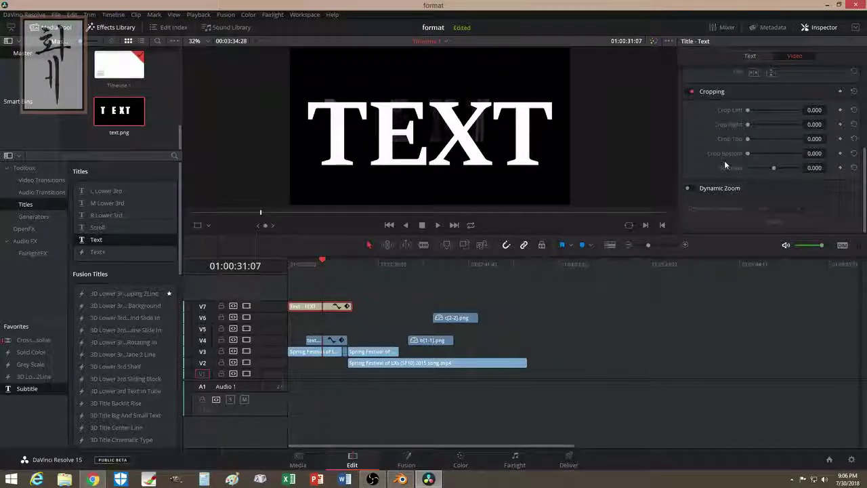
scroll(725, 159, "up", 5)
left_click(752, 58)
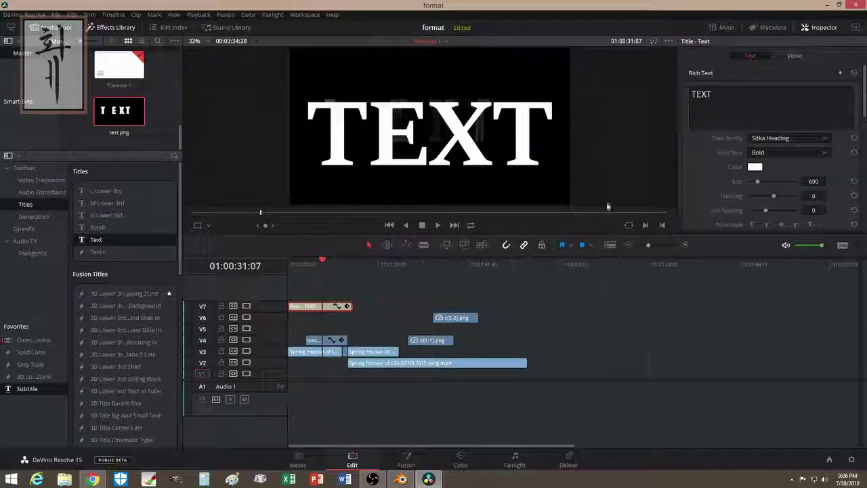
right_click(332, 304)
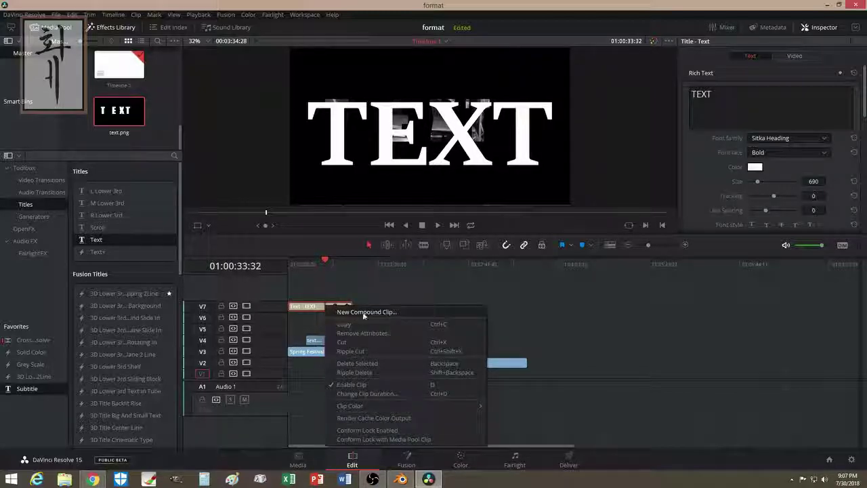
- Nest the V7 TEXT title clip into a new compound clip named text11
left_click(315, 292)
left_click_drag(325, 264, 322, 263)
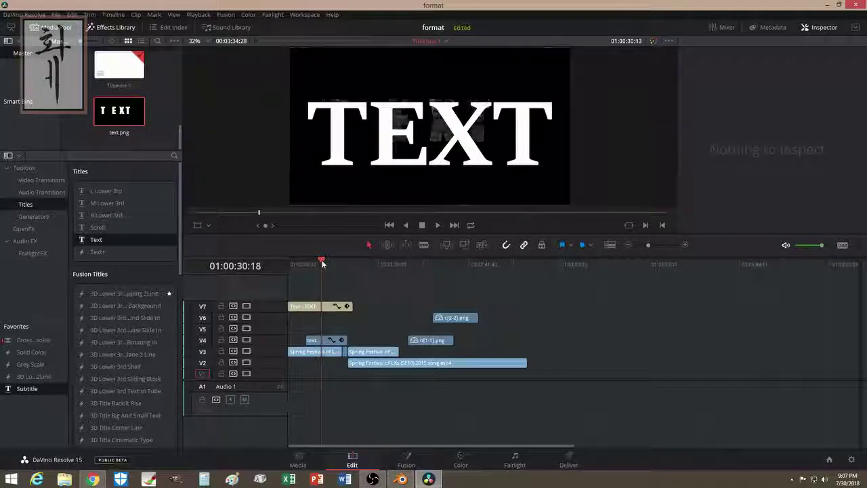
right_click(325, 310)
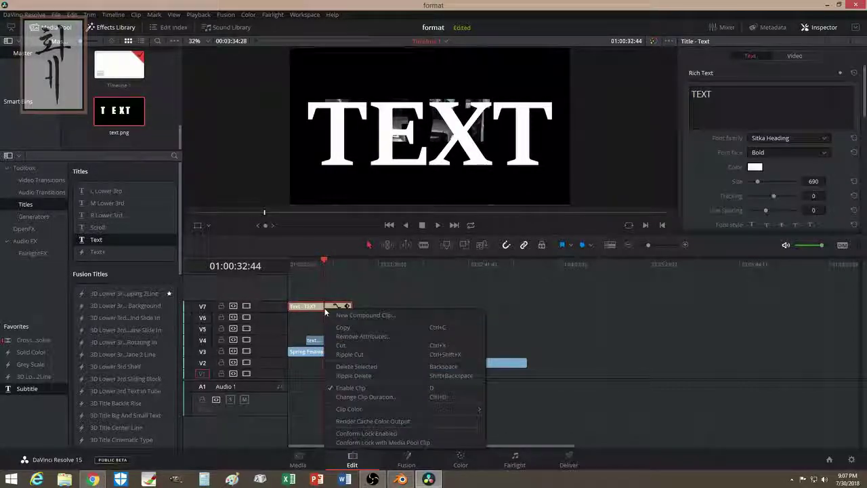
left_click(359, 315)
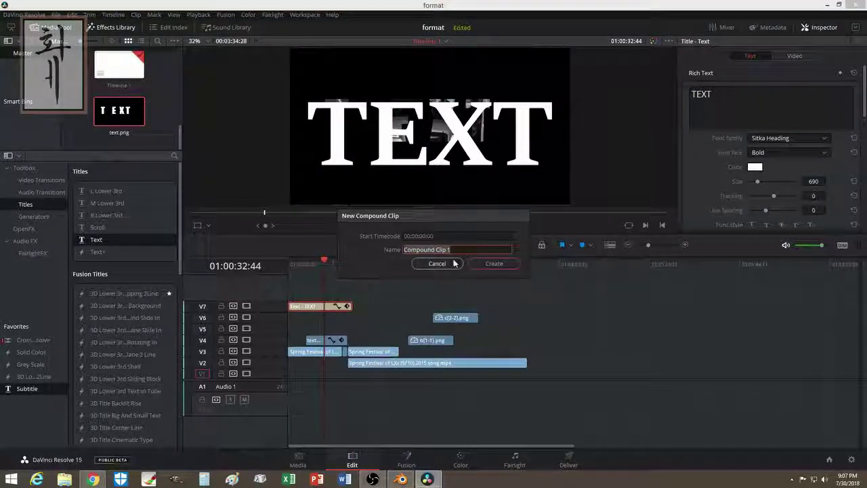
type("text11")
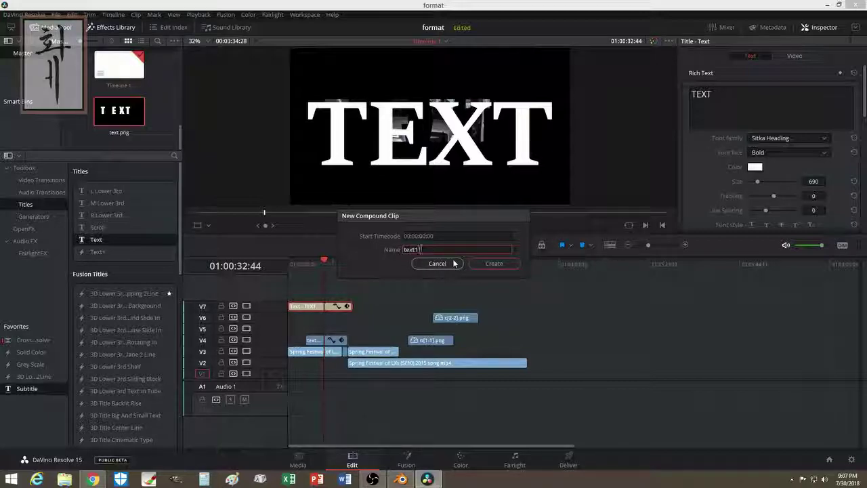
left_click(493, 263)
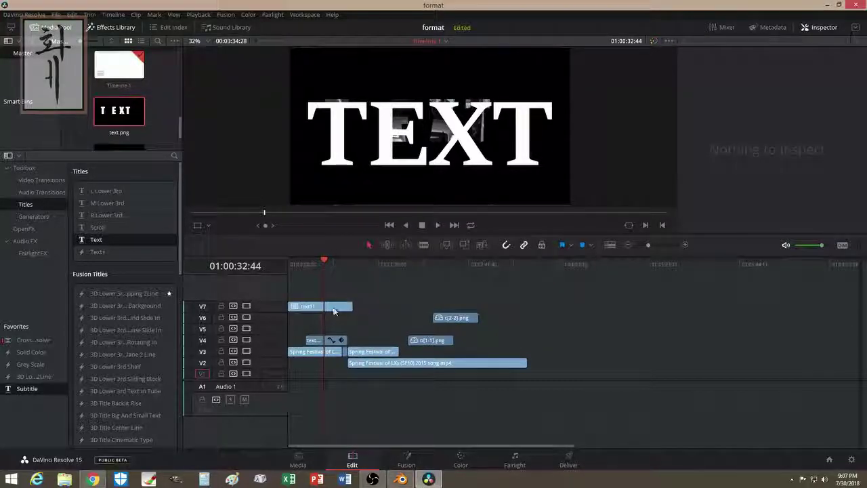
left_click(333, 311)
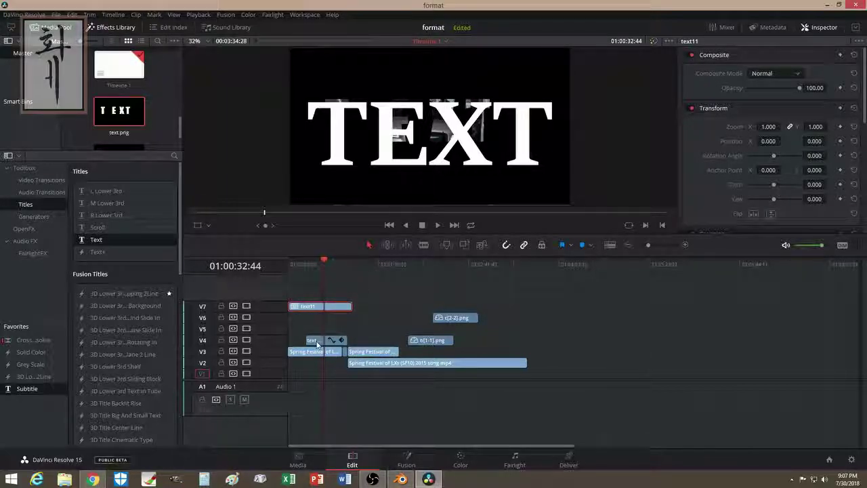
- Move text.png up to V7, set text11 to Multiply, and drop text11 onto V6
left_click_drag(317, 344, 394, 310)
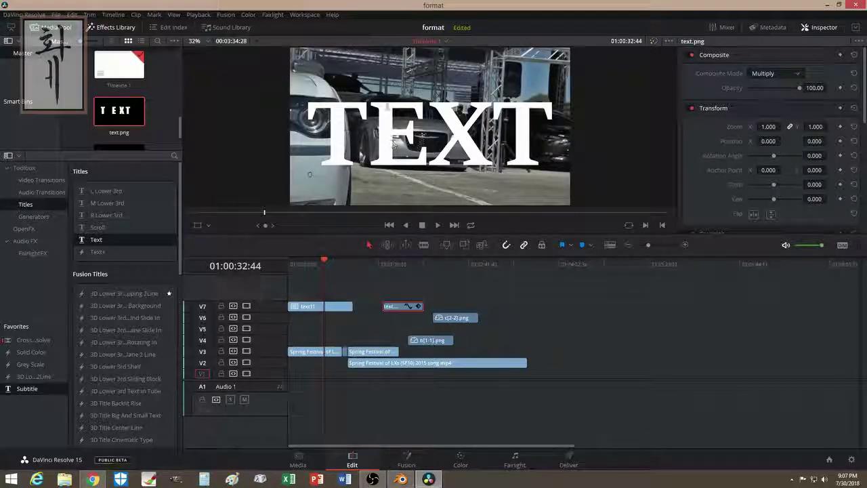
left_click(334, 306)
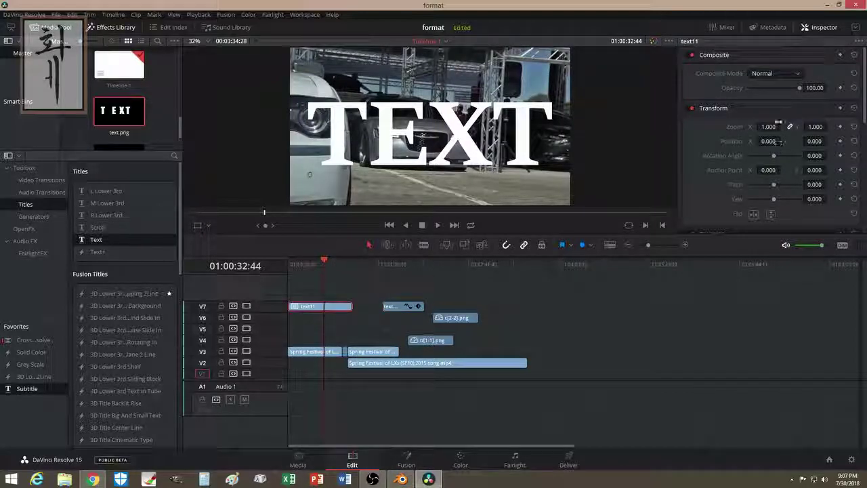
left_click(778, 73)
left_click_drag(802, 129, 804, 170)
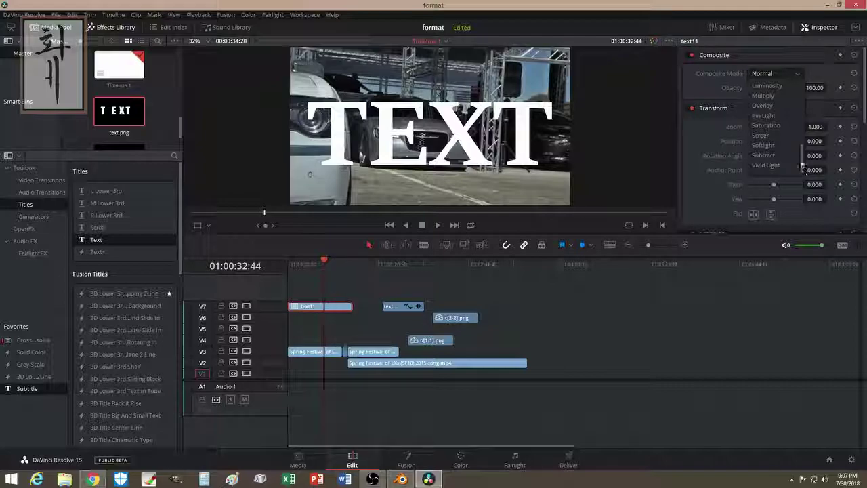
left_click(771, 96)
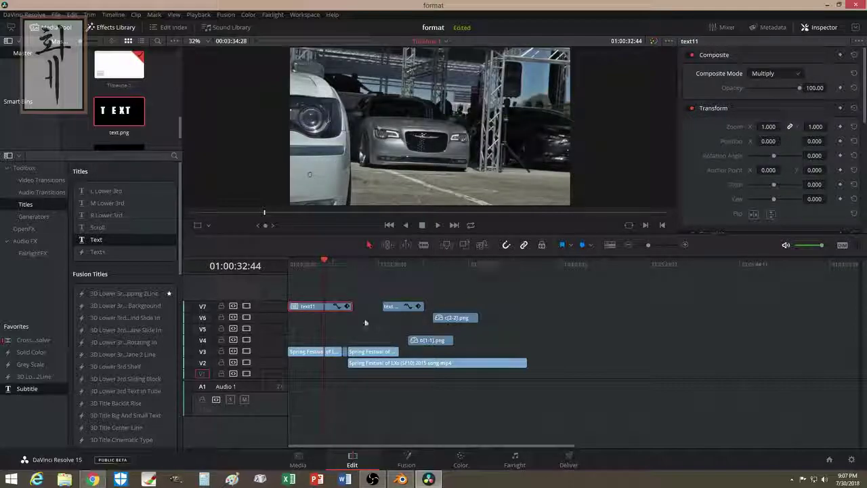
left_click_drag(314, 305, 316, 318)
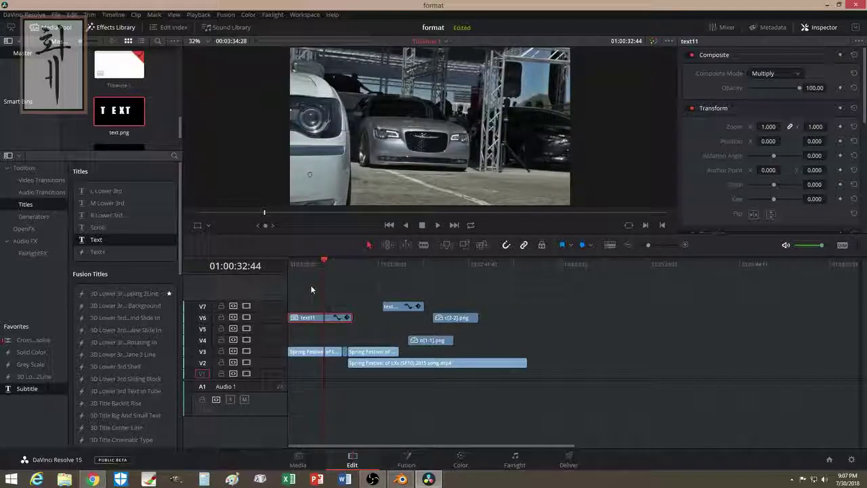
- Preview the Multiply blend, confirm text11 keeps Multiply, and go to the Color page
left_click(311, 289)
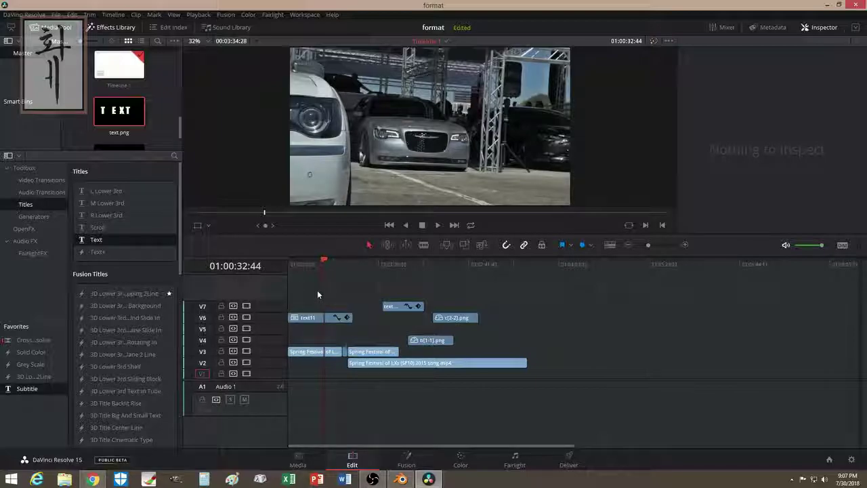
left_click_drag(325, 261, 324, 266)
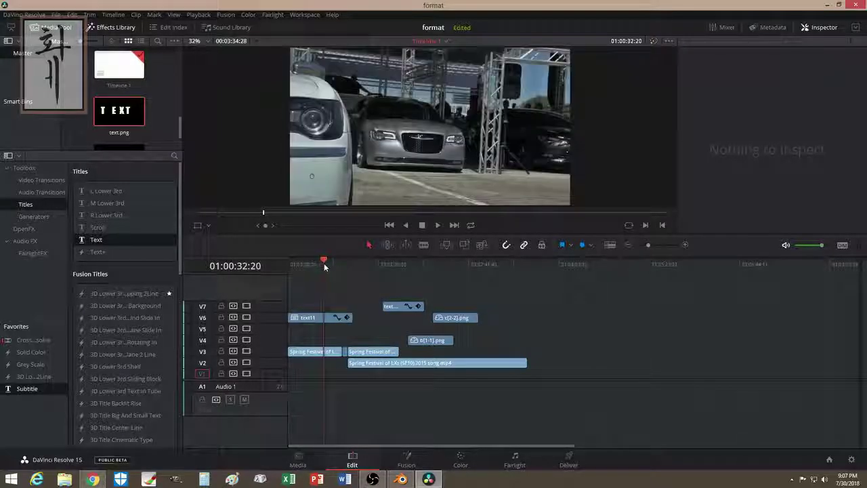
left_click(322, 317)
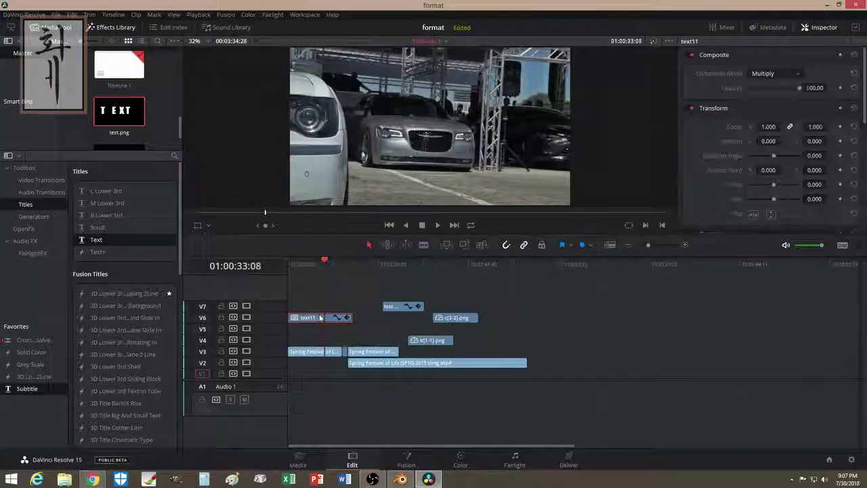
left_click(777, 73)
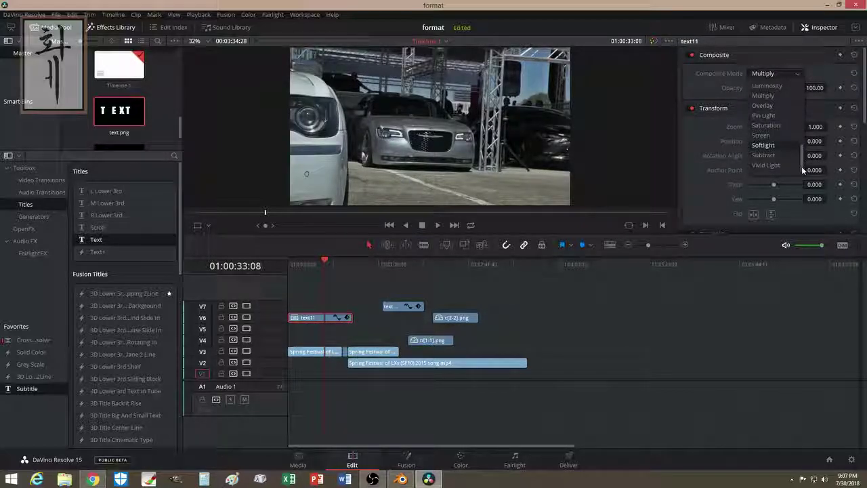
left_click(321, 326)
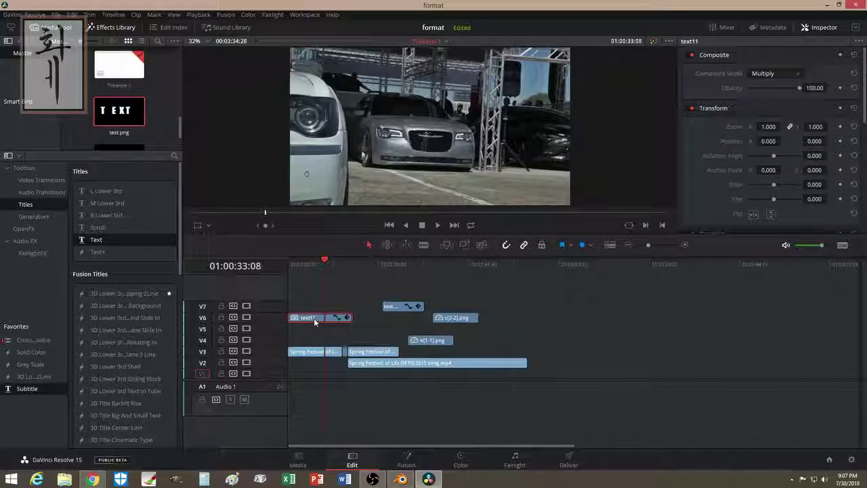
left_click(460, 462)
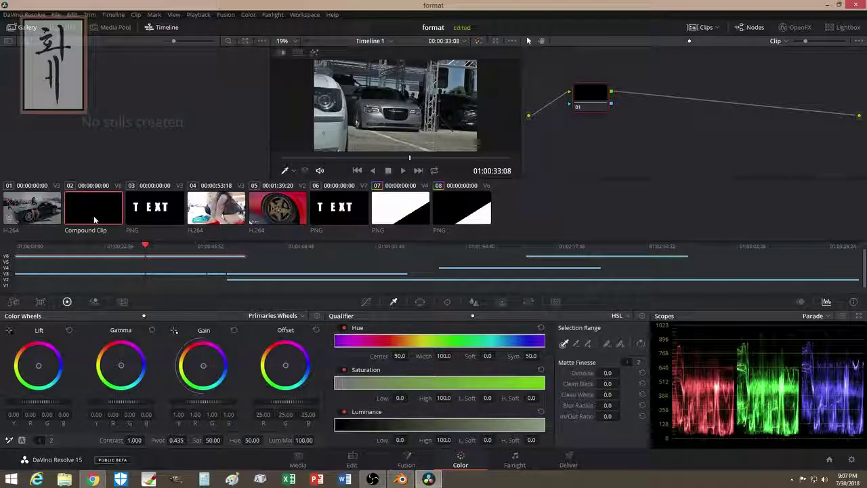
- Narrow the luminance qualifier and connect node 01's key to a new alpha output
left_click(140, 247)
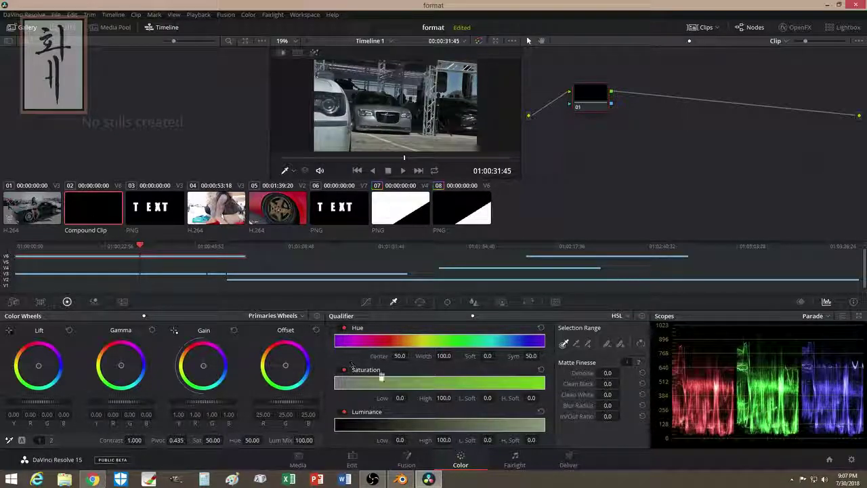
left_click_drag(535, 425, 425, 428)
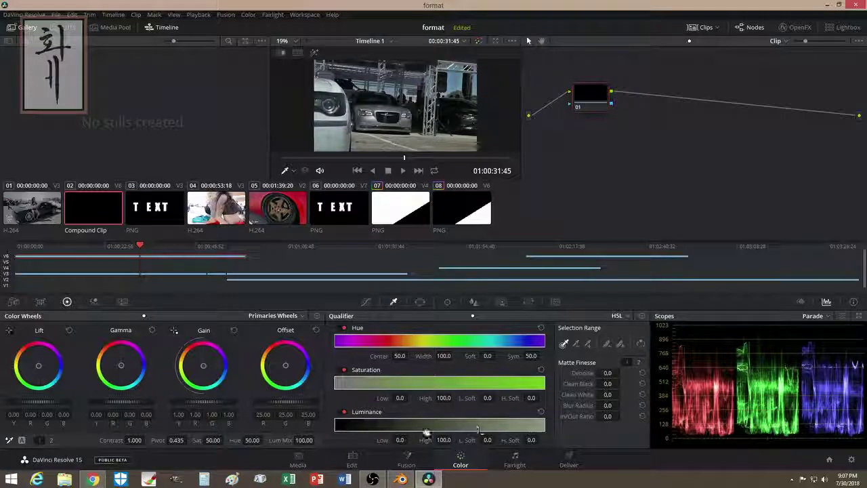
right_click(674, 137)
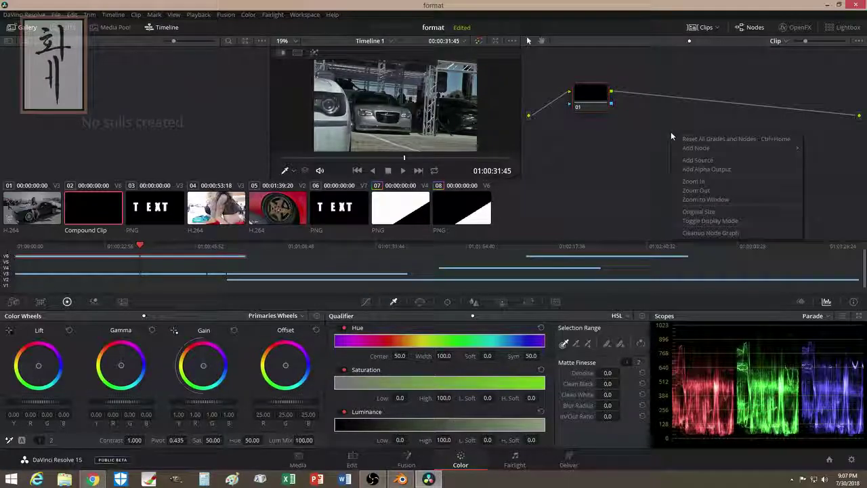
left_click(701, 173)
left_click_drag(611, 103, 858, 134)
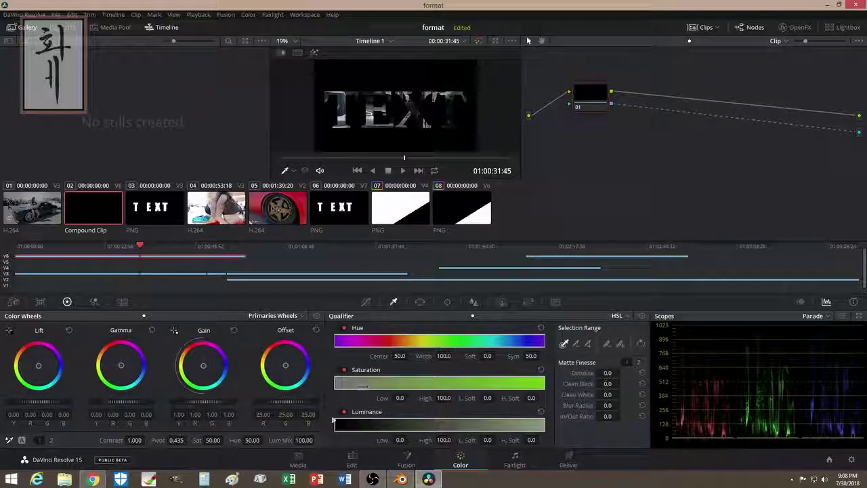
left_click(343, 461)
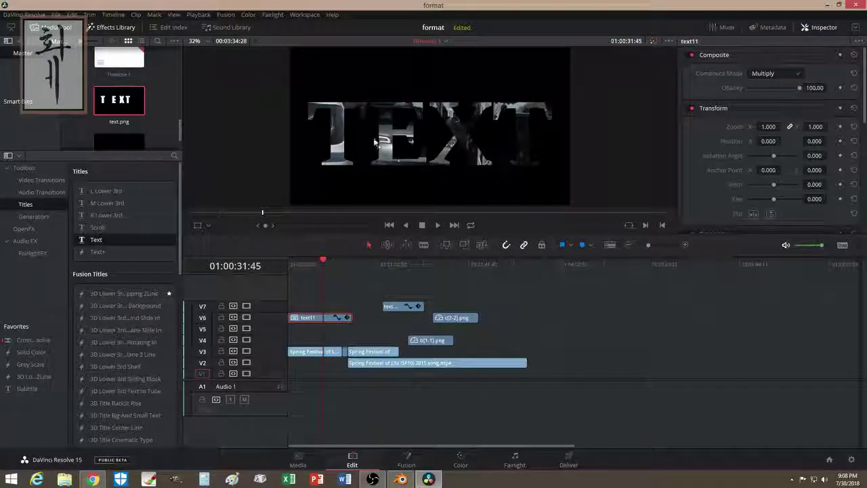
- Shift the text.png clip slightly earlier on V7, previewing the text reveal
left_click_drag(323, 264, 321, 264)
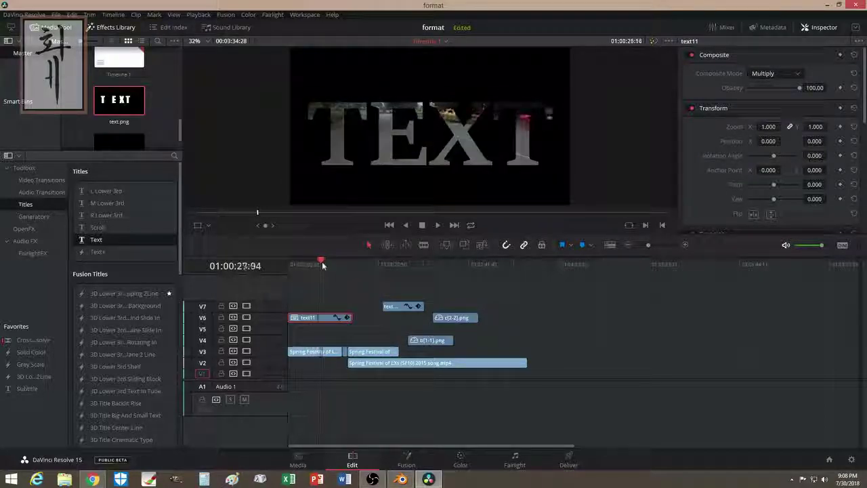
left_click_drag(322, 264, 320, 265)
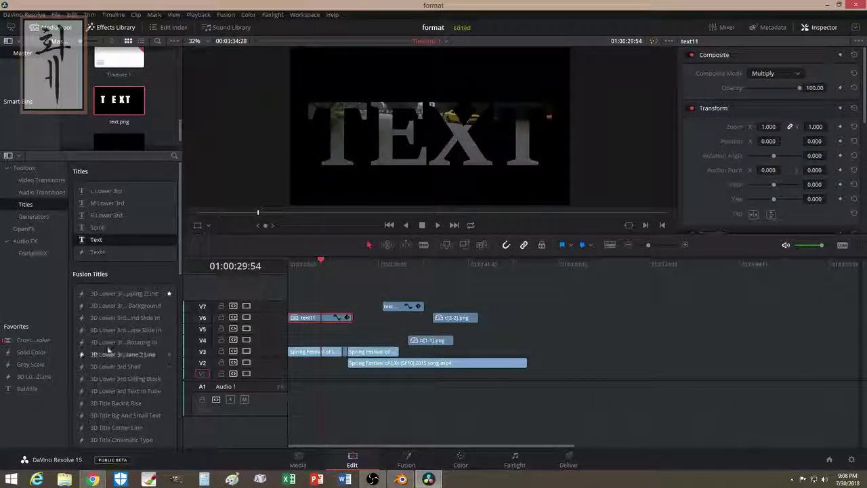
left_click_drag(391, 308, 343, 311)
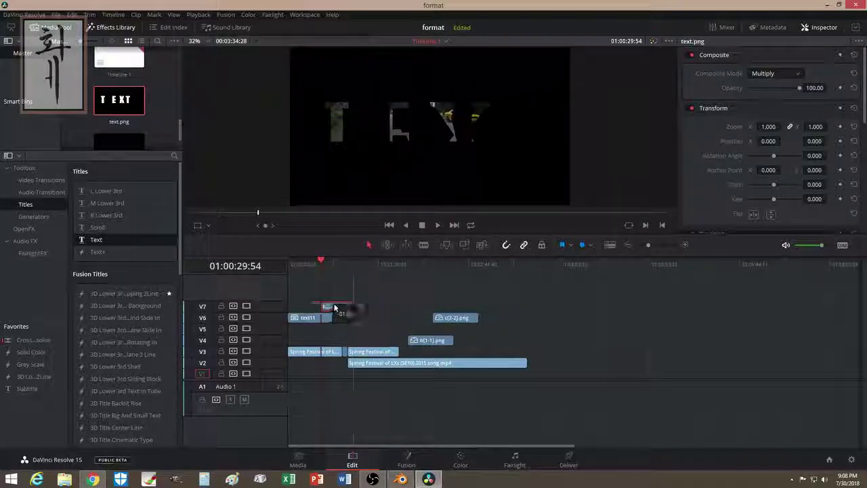
left_click_drag(343, 310, 384, 306)
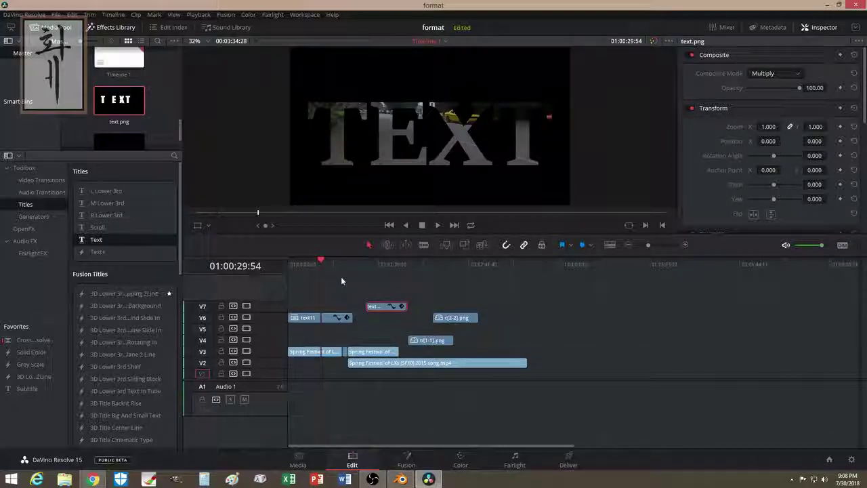
left_click_drag(321, 264, 319, 263)
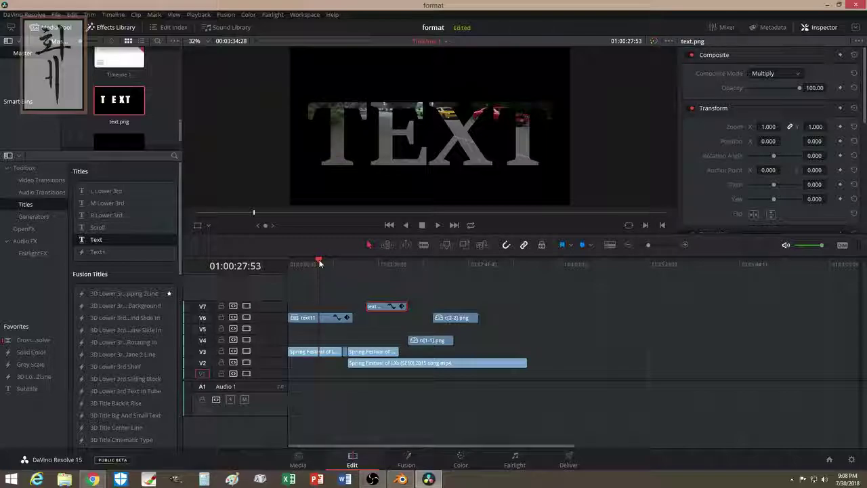
left_click_drag(320, 263, 315, 264)
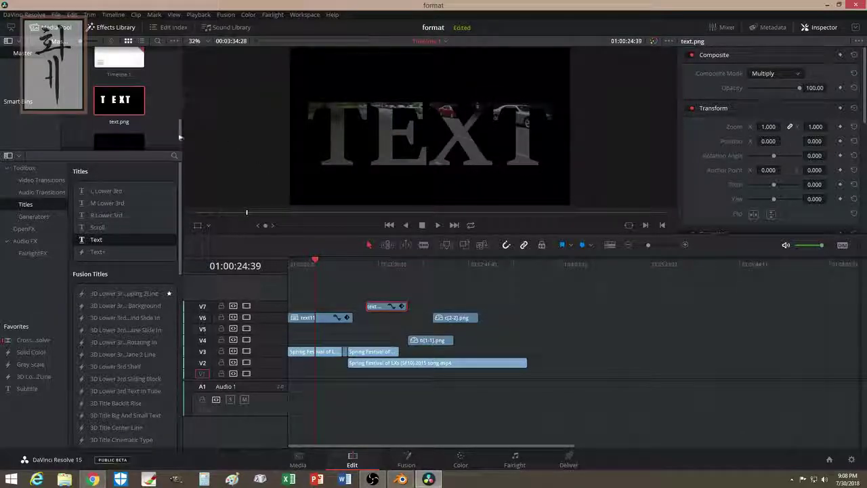
left_click_drag(179, 138, 184, 85)
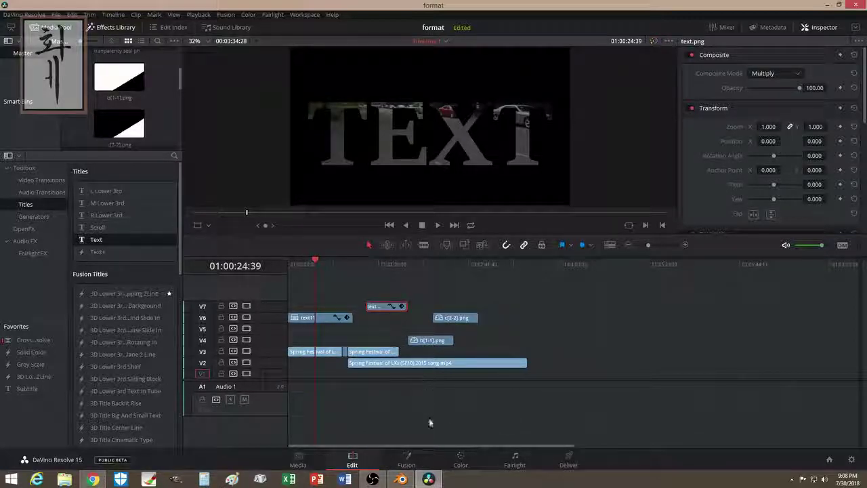
- Delete the text11 compound clip from V6
left_click(319, 321)
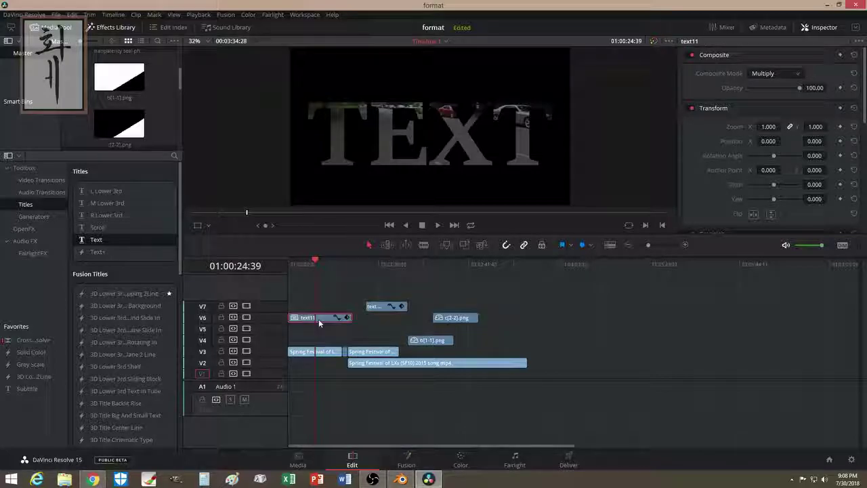
key("Delete")
left_click(402, 309)
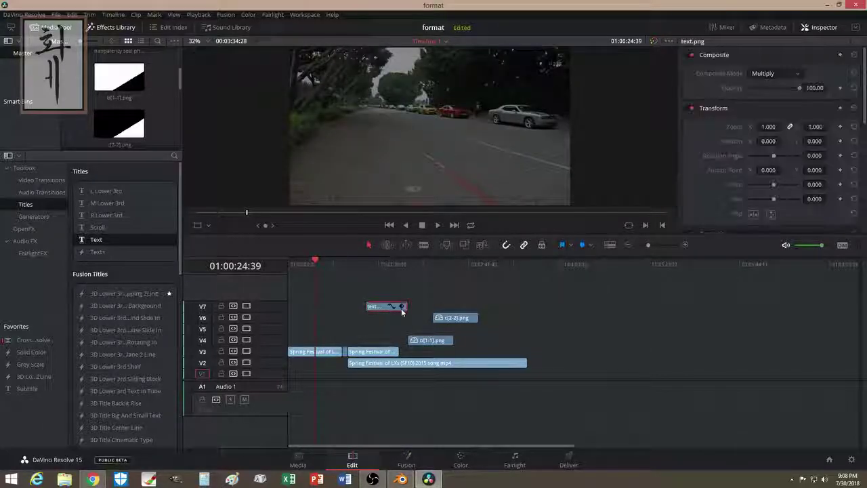